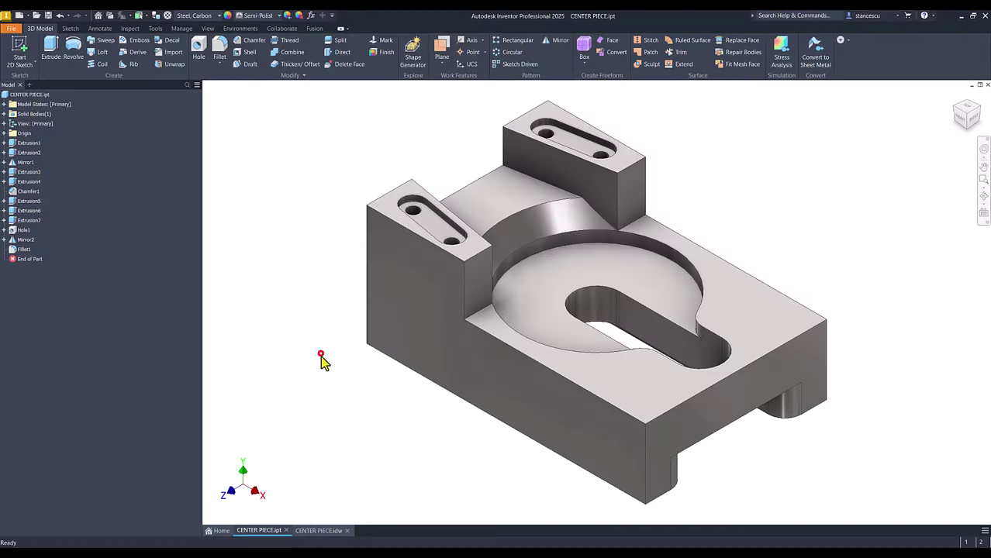
Step: Orbit the CENTER PIECE part to view its underside, reset to Home view, then bring up CENTER PIECE.idw
{"action": "left_click", "coordinate": [321, 355]}
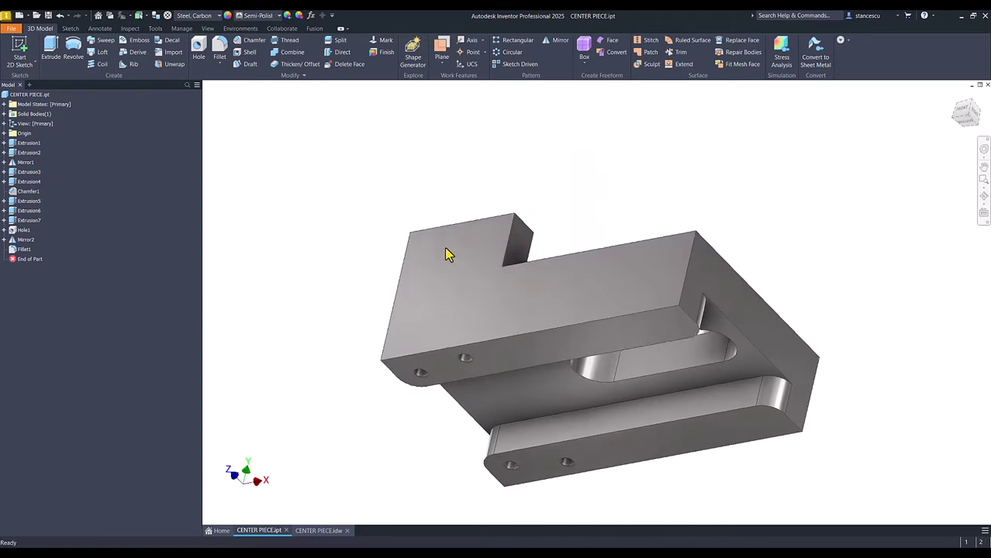
{"action": "key", "text": "F6"}
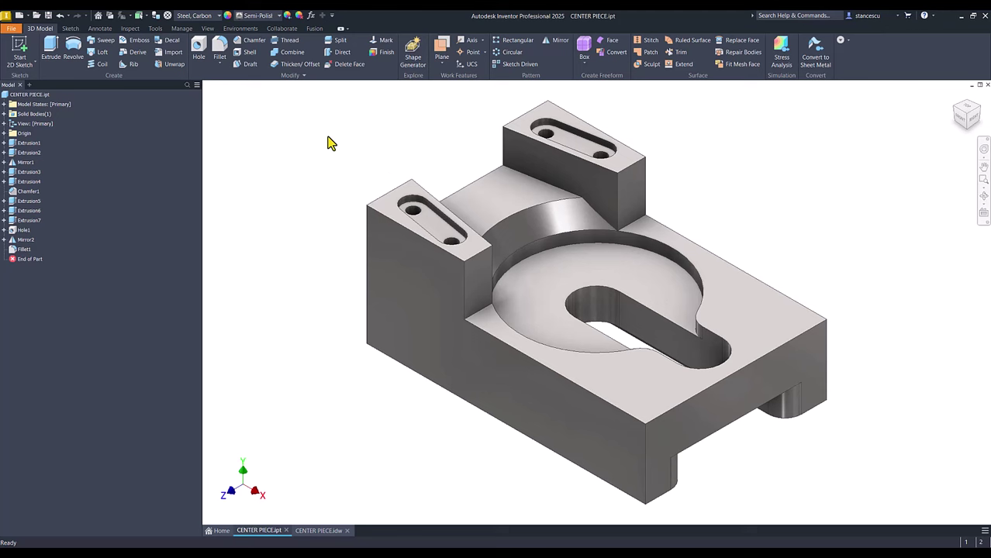
{"action": "left_click", "coordinate": [318, 531]}
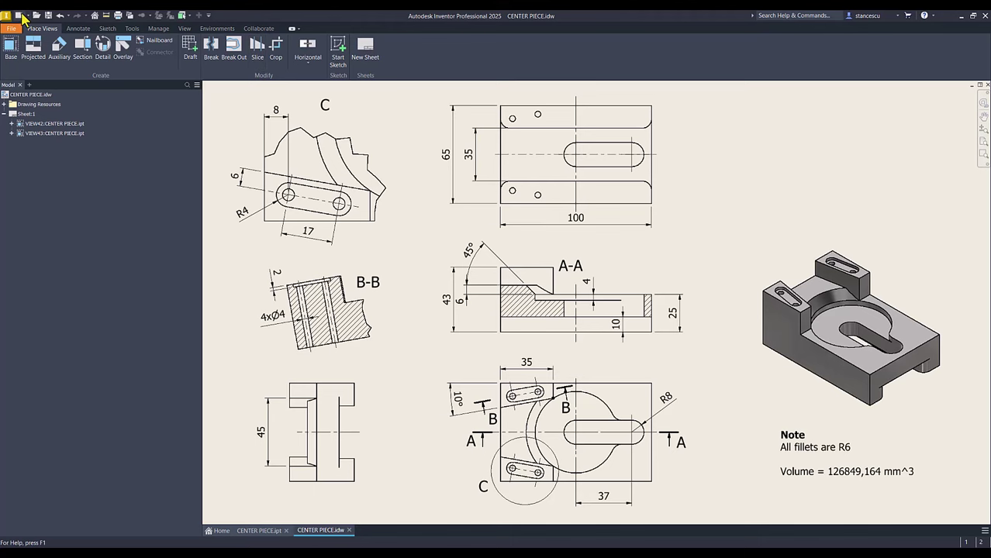
Step: Create a new Standard (mm).ipt part and start a 2D sketch on the XY plane
{"action": "left_click", "coordinate": [20, 14]}
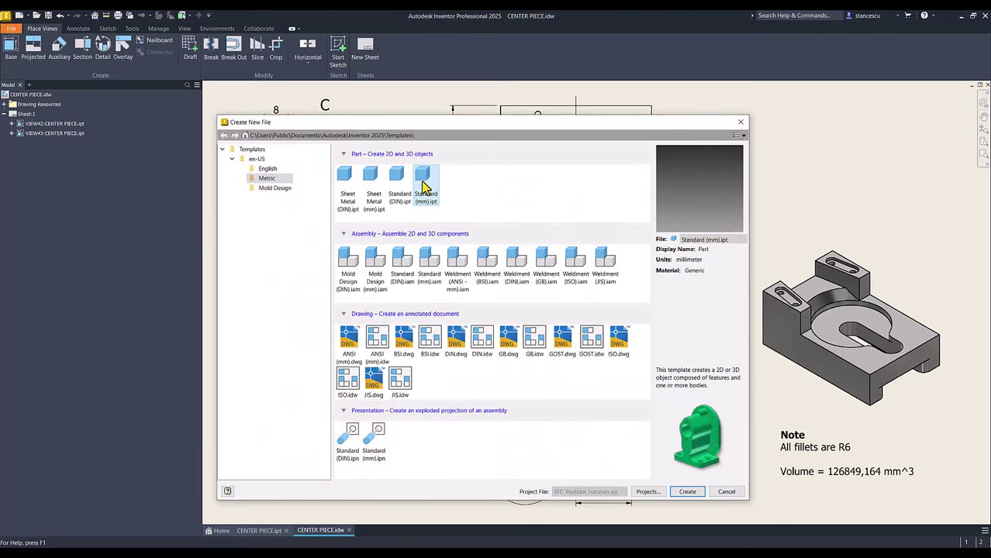
{"action": "double_click", "coordinate": [425, 187]}
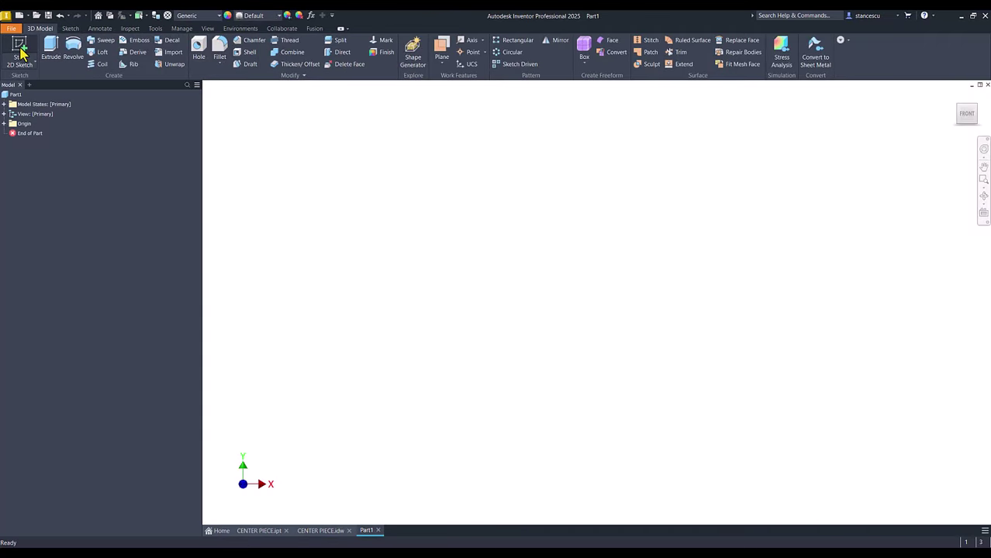
{"action": "left_click", "coordinate": [20, 50]}
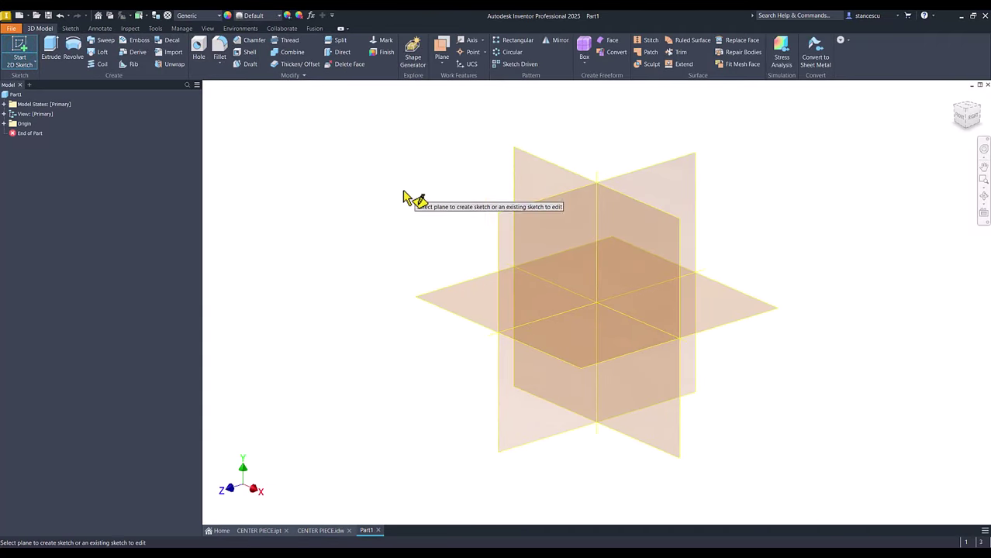
{"action": "left_click", "coordinate": [471, 287]}
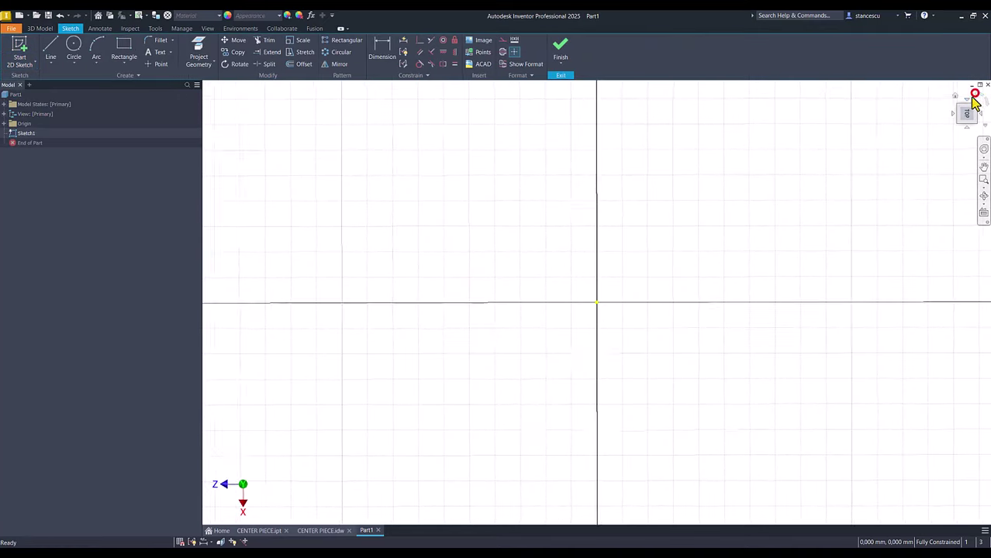
Step: Draw a 100 × 65 mm center-point rectangle on the origin and finish the sketch
{"action": "left_click", "coordinate": [976, 96]}
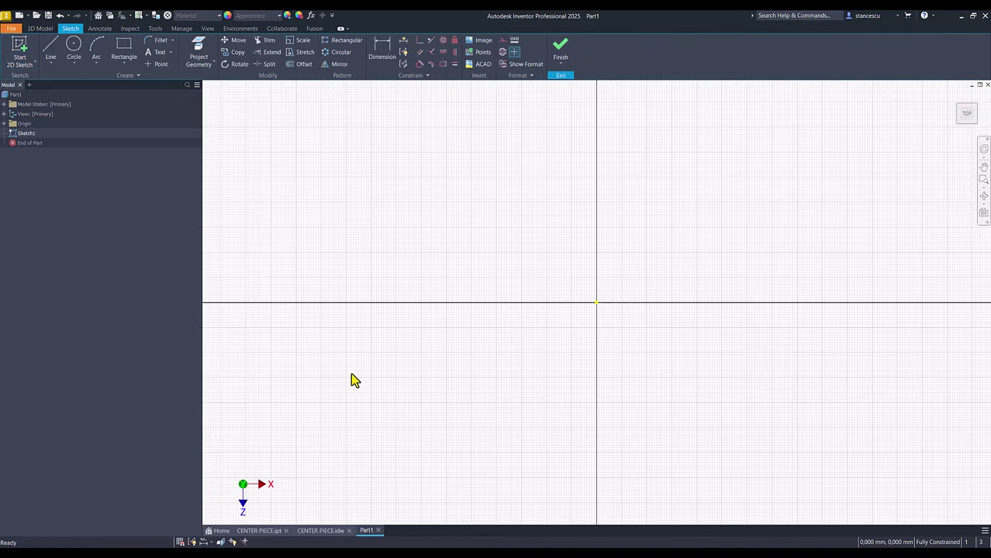
{"action": "left_click", "coordinate": [124, 61]}
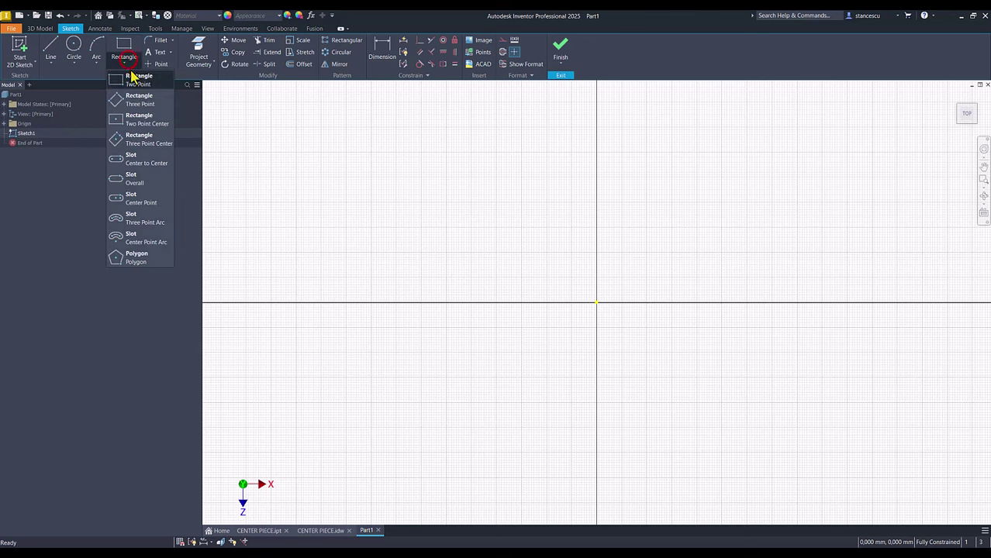
{"action": "left_click", "coordinate": [139, 124]}
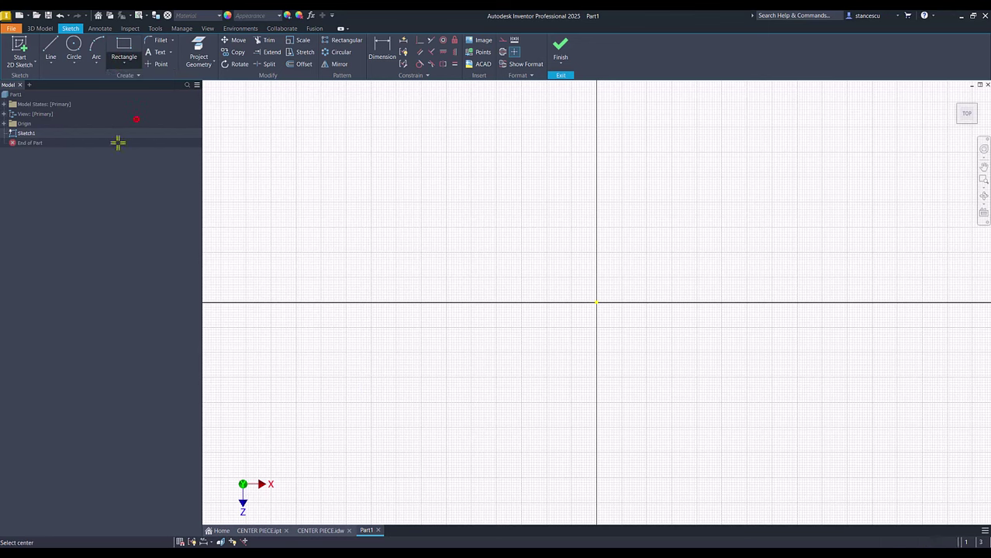
{"action": "left_click", "coordinate": [597, 302]}
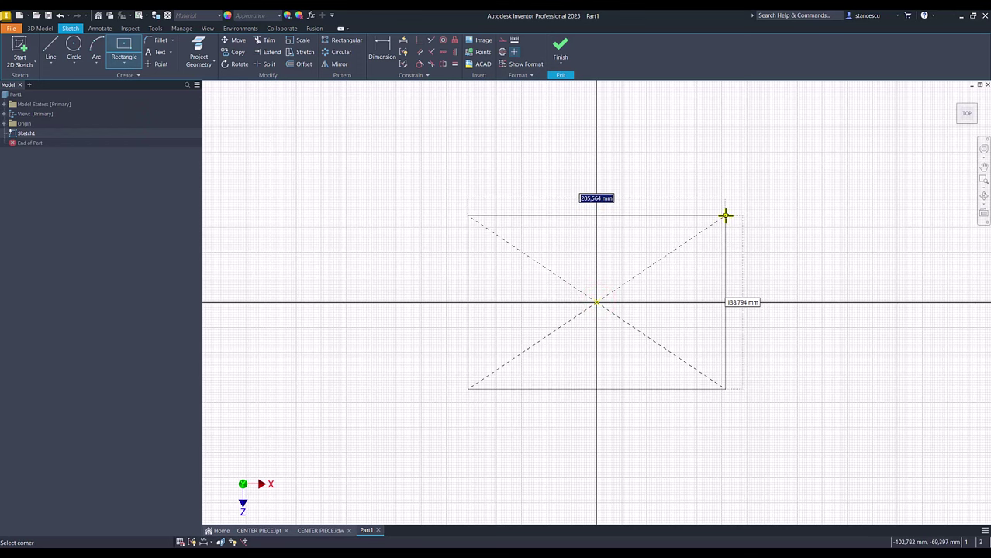
{"action": "type", "text": "100"}
{"action": "key", "text": "Tab"}
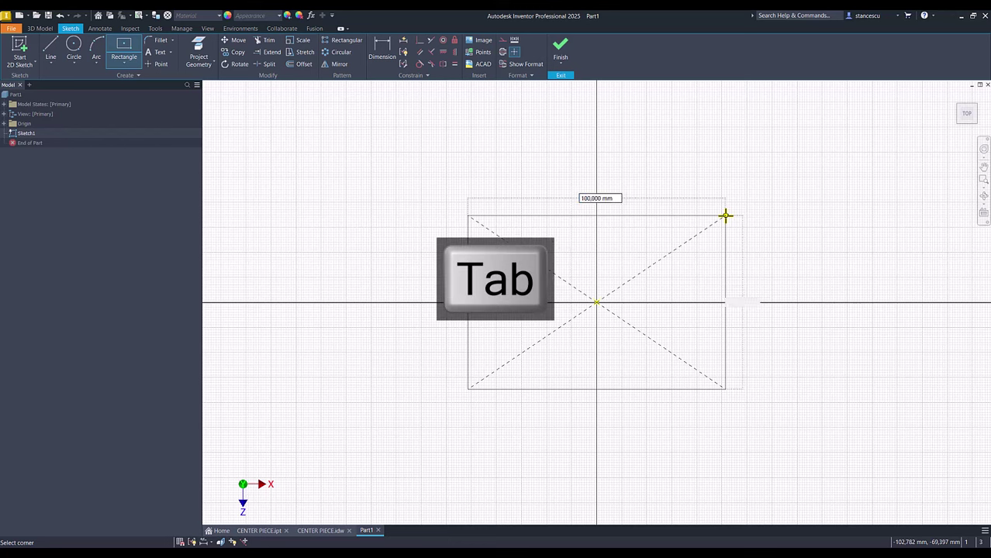
{"action": "type", "text": "65"}
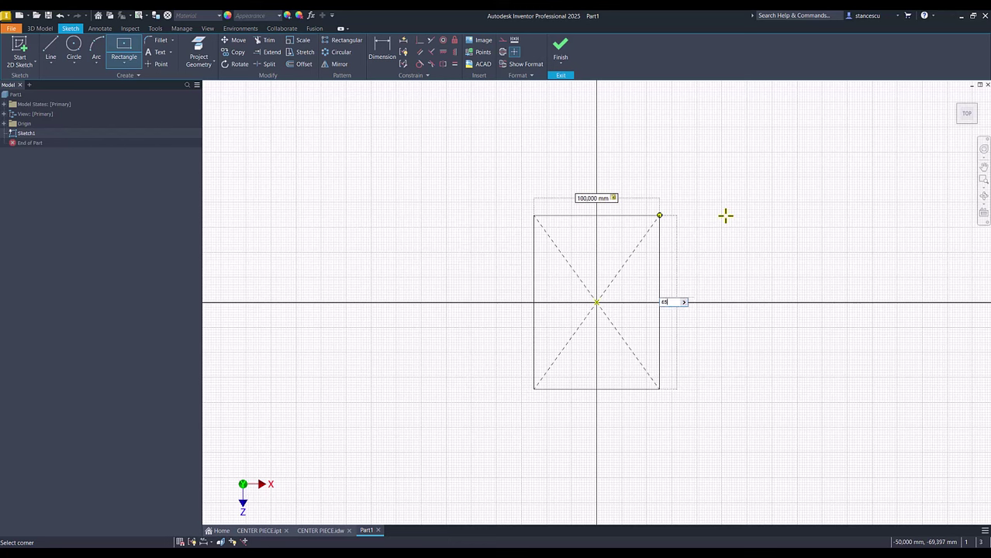
{"action": "key", "text": "Return"}
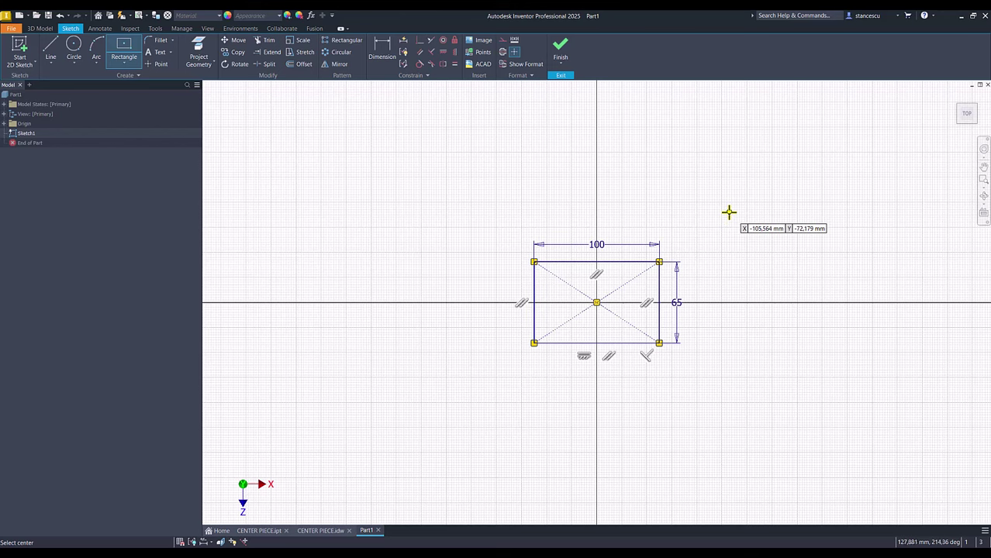
{"action": "left_click", "coordinate": [559, 47]}
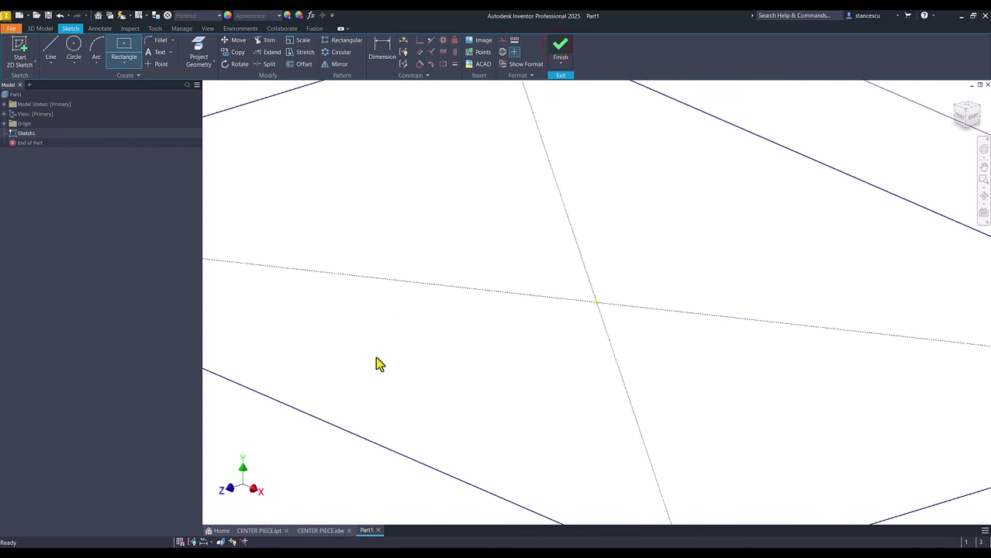
Step: Reset Part1 to the Home view and glance at the CENTER PIECE drawing before returning
{"action": "key", "text": "F6"}
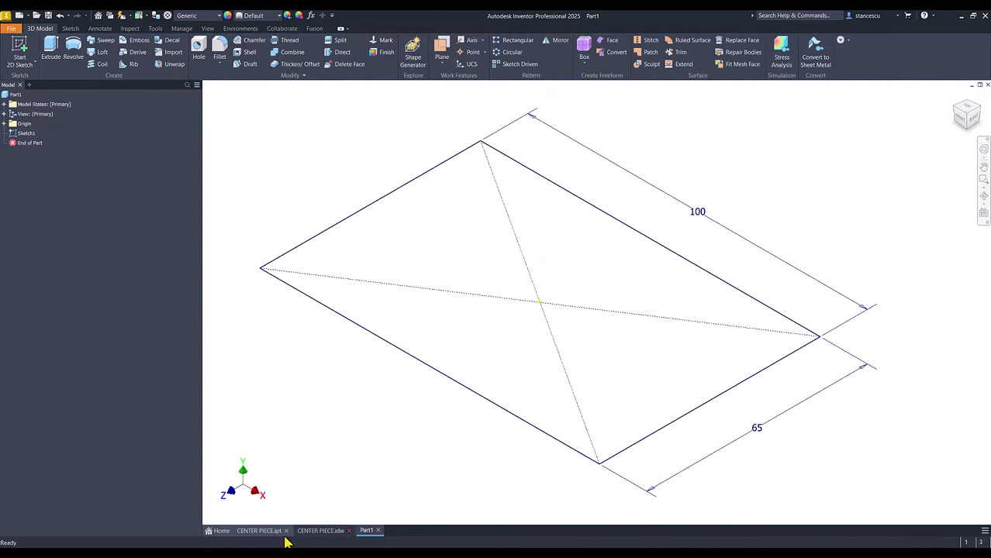
{"action": "left_click", "coordinate": [304, 532]}
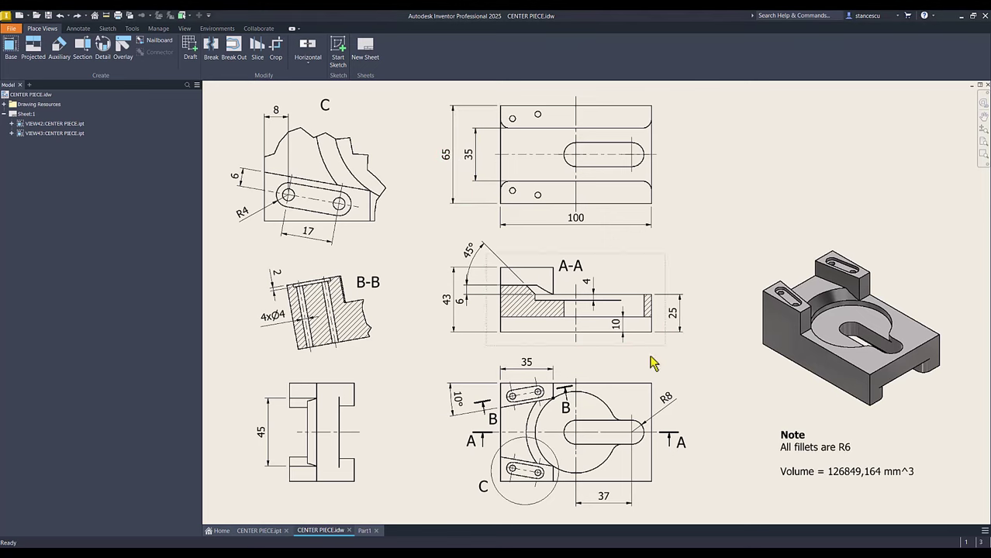
{"action": "left_click", "coordinate": [362, 531]}
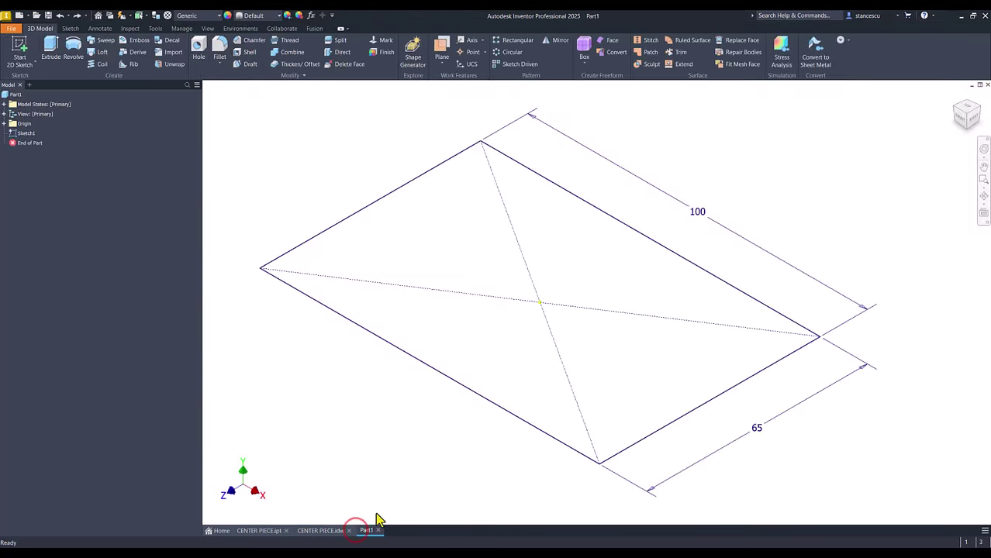
Step: Extrude the rectangle 25 mm into a solid block, then view the CENTER PIECE drawing
{"action": "key", "text": "e"}
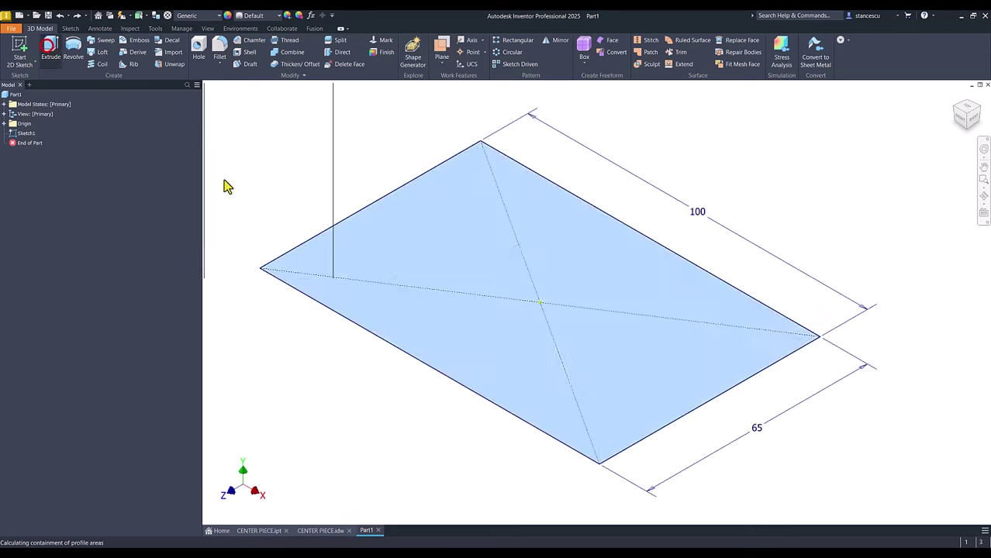
{"action": "type", "text": "25"}
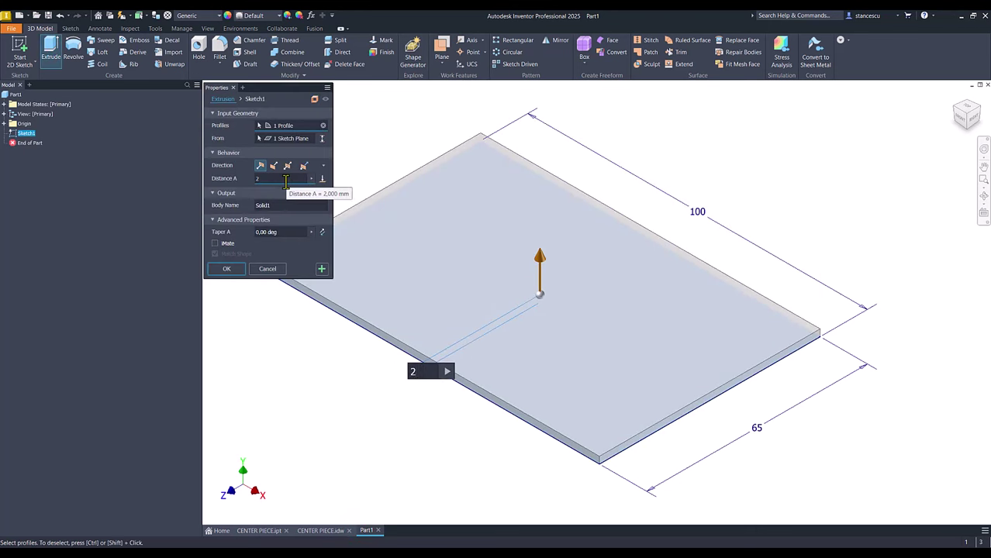
{"action": "key", "text": "Return"}
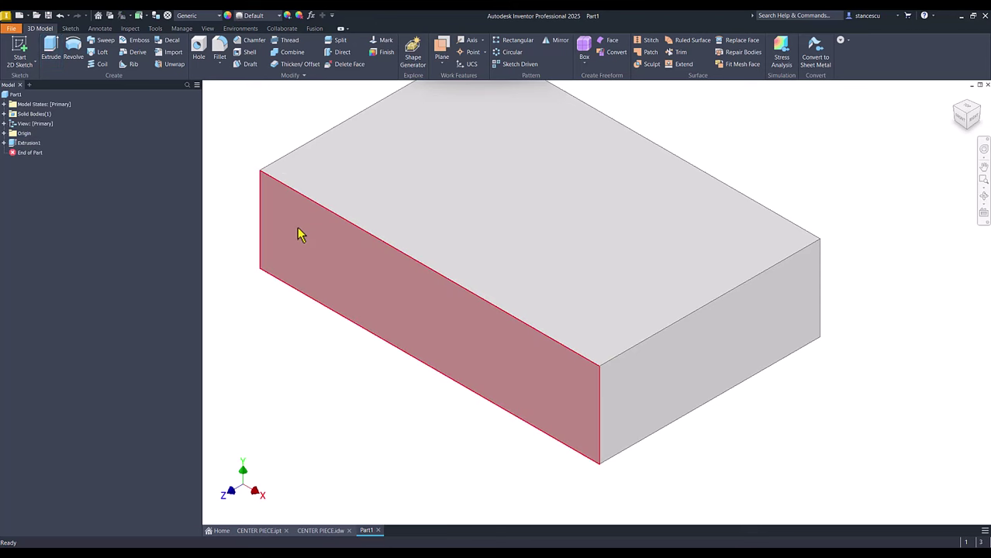
{"action": "left_click", "coordinate": [309, 349]}
{"action": "key", "text": "Num_Lock"}
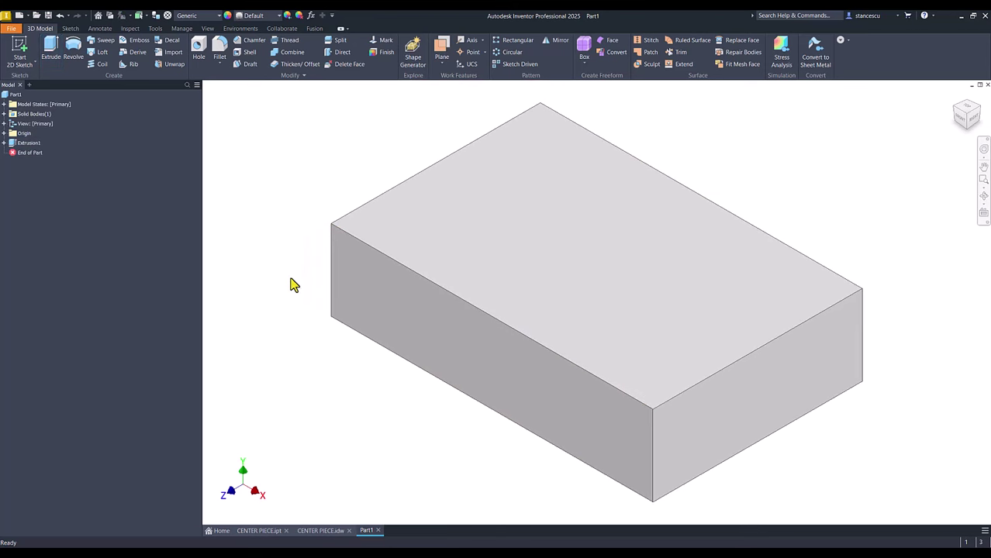
{"action": "left_click", "coordinate": [317, 531]}
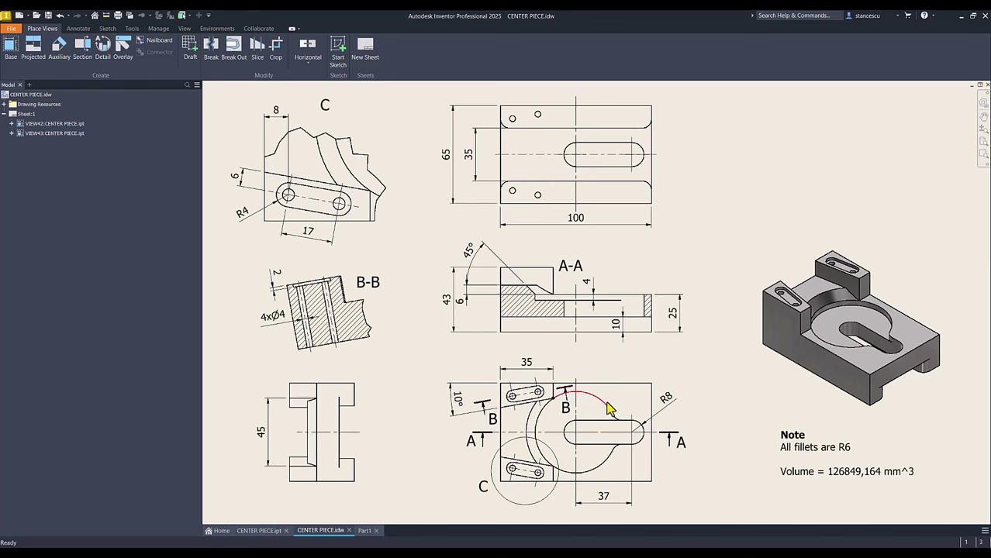
{"action": "scroll", "coordinate": [553, 403], "scroll_direction": "up", "scroll_amount": 3}
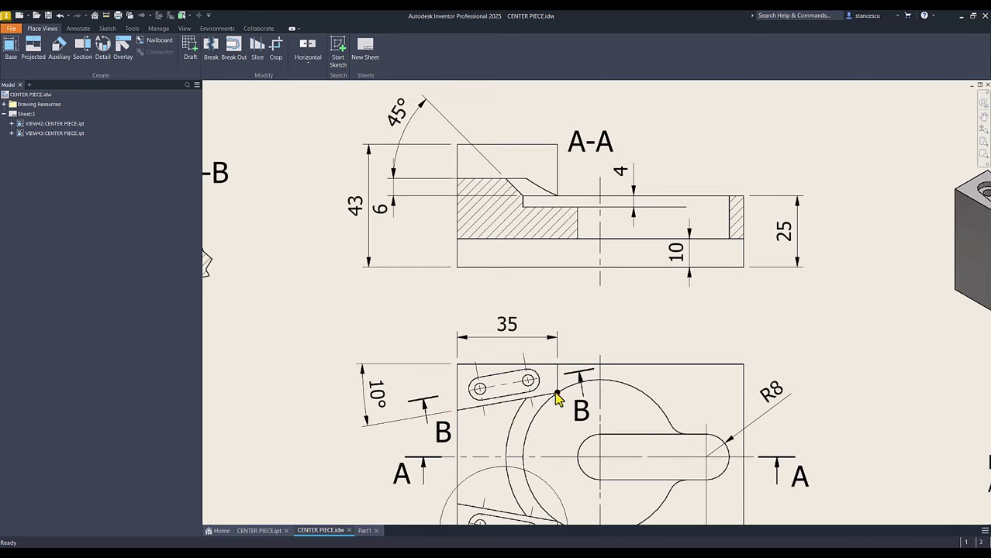
{"action": "left_click", "coordinate": [556, 395]}
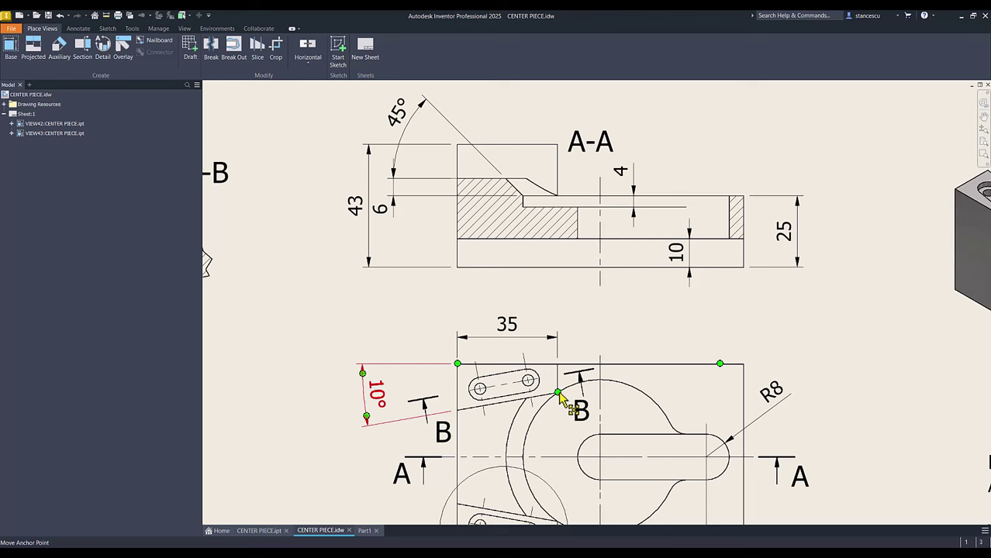
{"action": "key", "text": "Escape"}
{"action": "key", "text": "Home"}
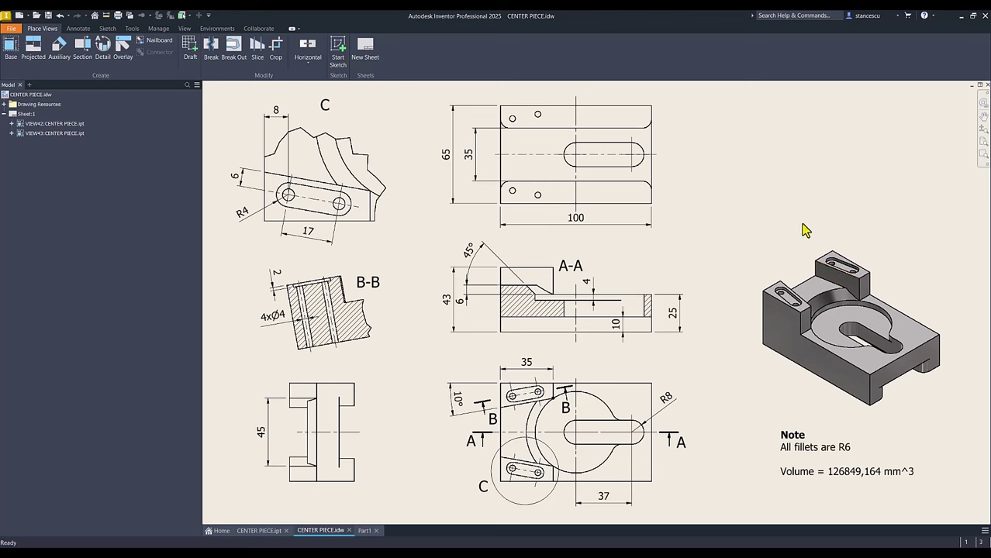
{"action": "left_click", "coordinate": [777, 230]}
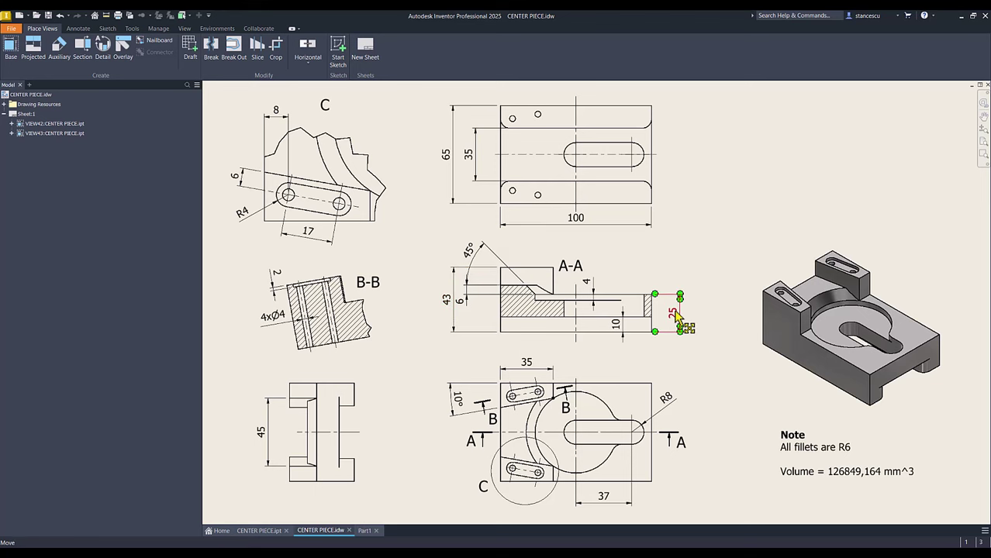
{"action": "left_click", "coordinate": [717, 320]}
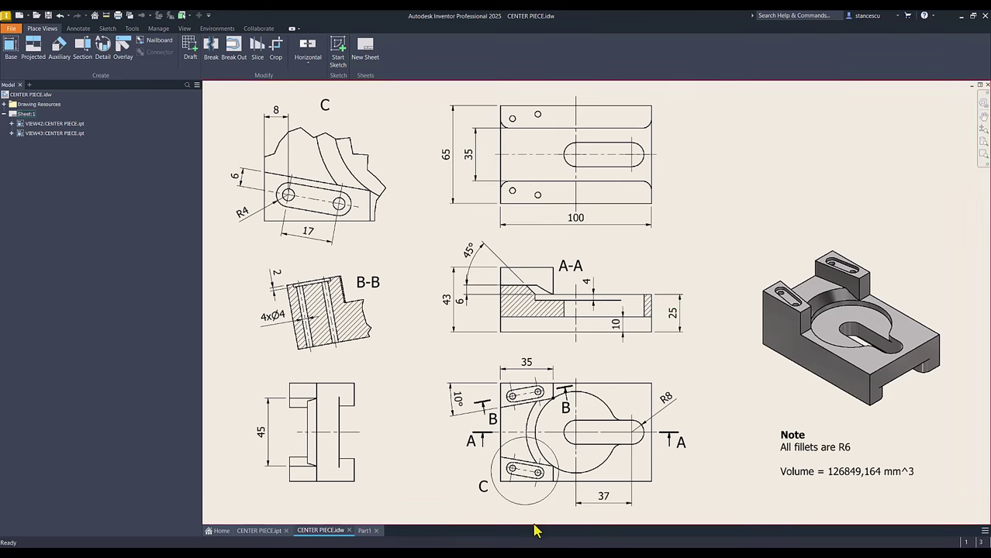
Step: On the block's top face, sketch a slanted line and a vertical line up to the top edge
{"action": "left_click", "coordinate": [363, 533]}
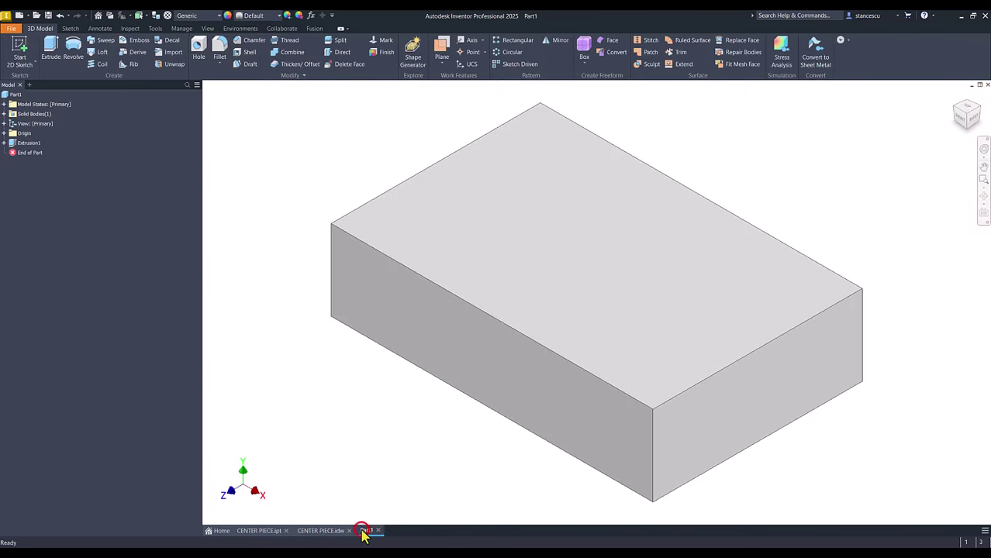
{"action": "left_click", "coordinate": [561, 267]}
{"action": "left_click", "coordinate": [635, 264]}
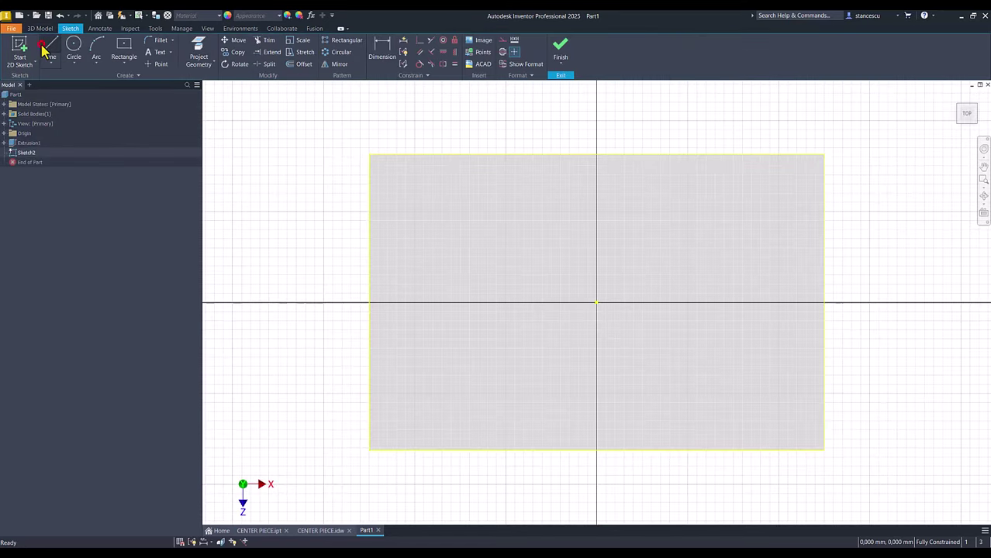
{"action": "left_click", "coordinate": [50, 49]}
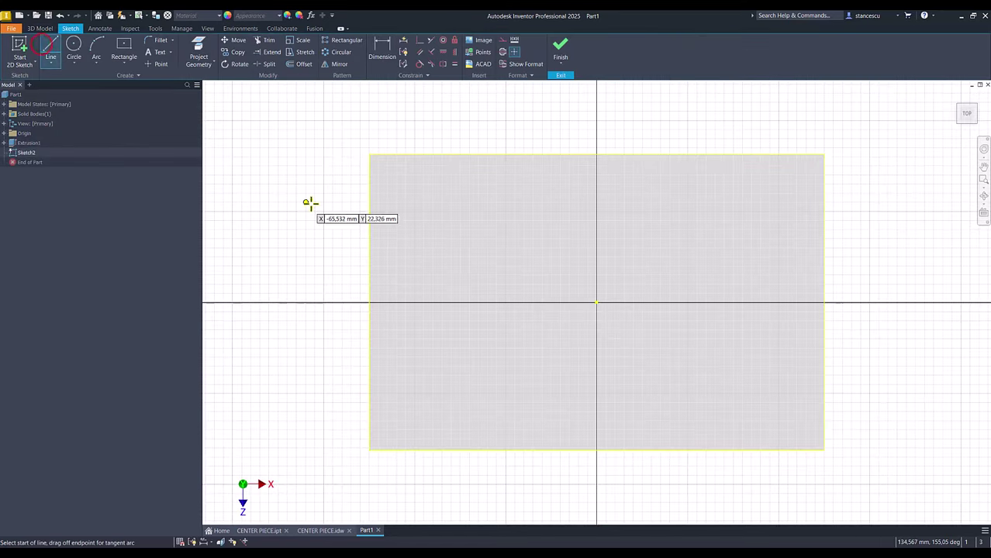
{"action": "left_click", "coordinate": [370, 223]}
{"action": "left_click", "coordinate": [501, 194]}
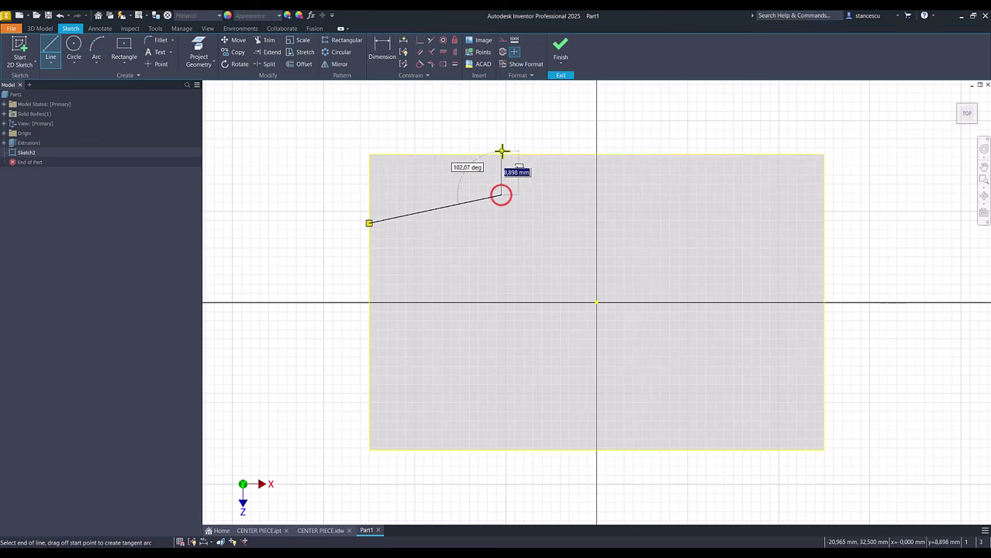
{"action": "left_click", "coordinate": [503, 156]}
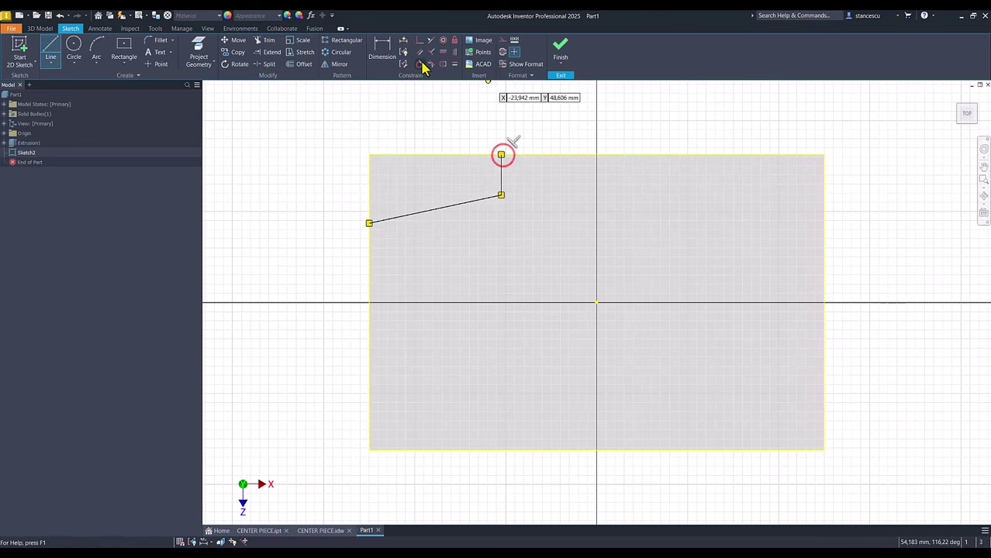
Step: Dimension the sloped profile with 35, 10 and 45/2 (22.5) mm to fully constrain it
{"action": "left_click", "coordinate": [384, 48]}
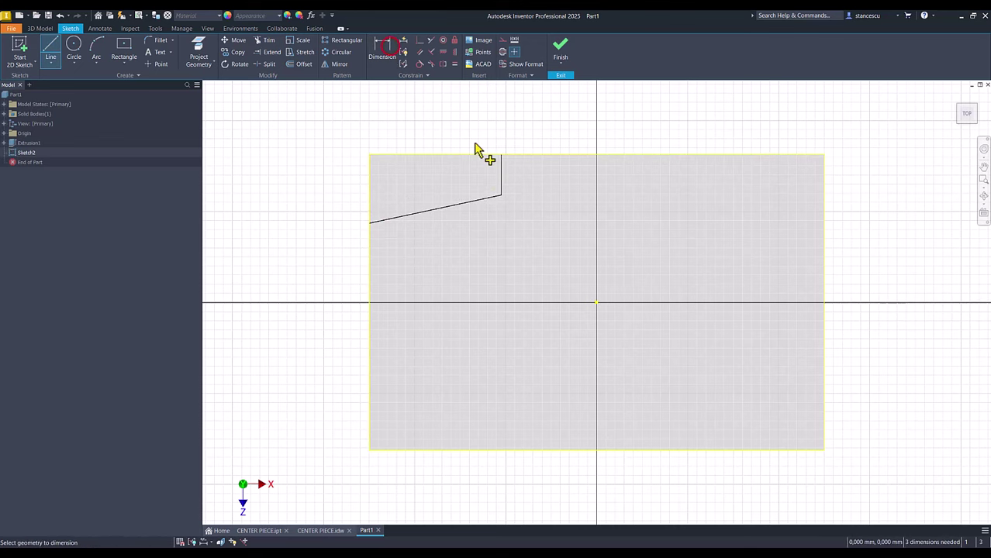
{"action": "left_click", "coordinate": [502, 176]}
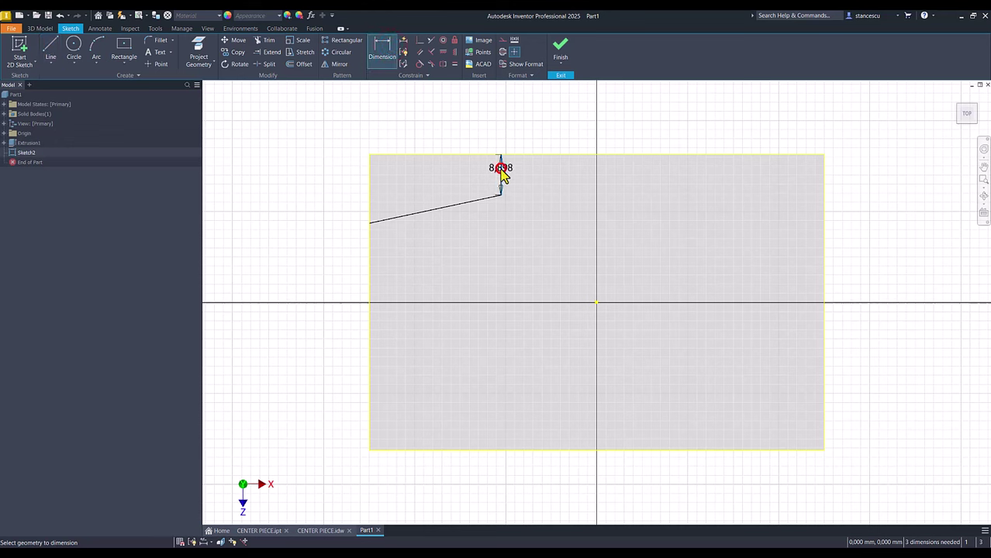
{"action": "left_click", "coordinate": [371, 181]}
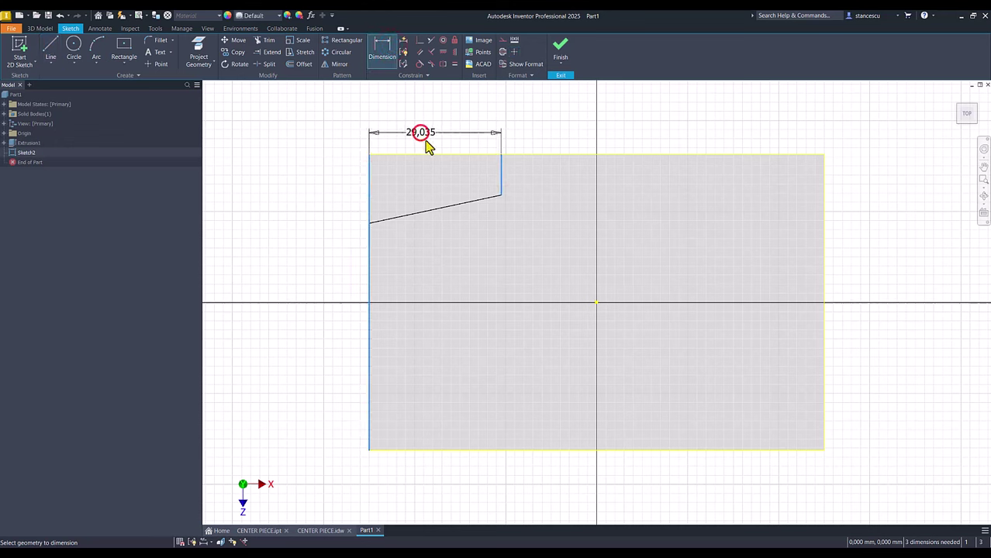
{"action": "left_click", "coordinate": [426, 143]}
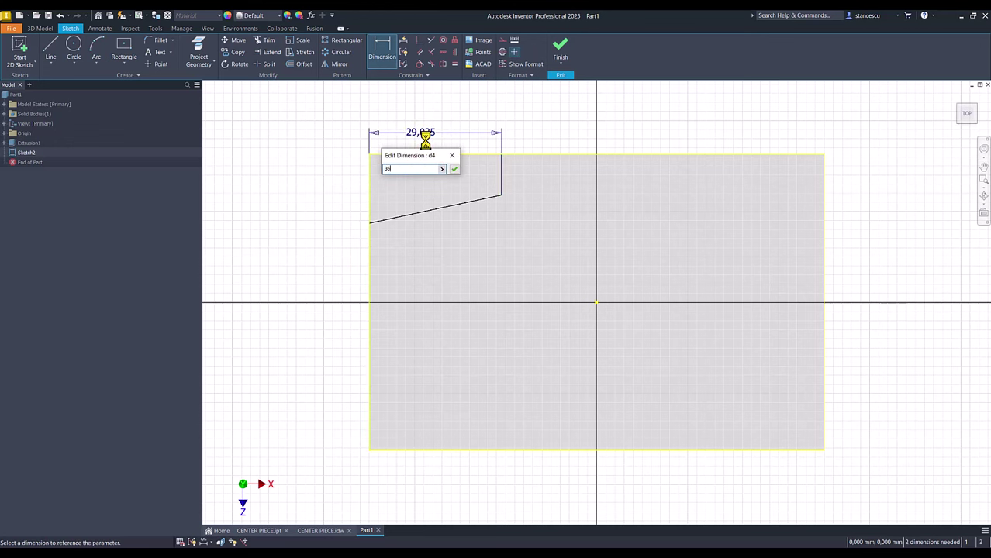
{"action": "key", "text": "Return"}
{"action": "left_click", "coordinate": [424, 154]}
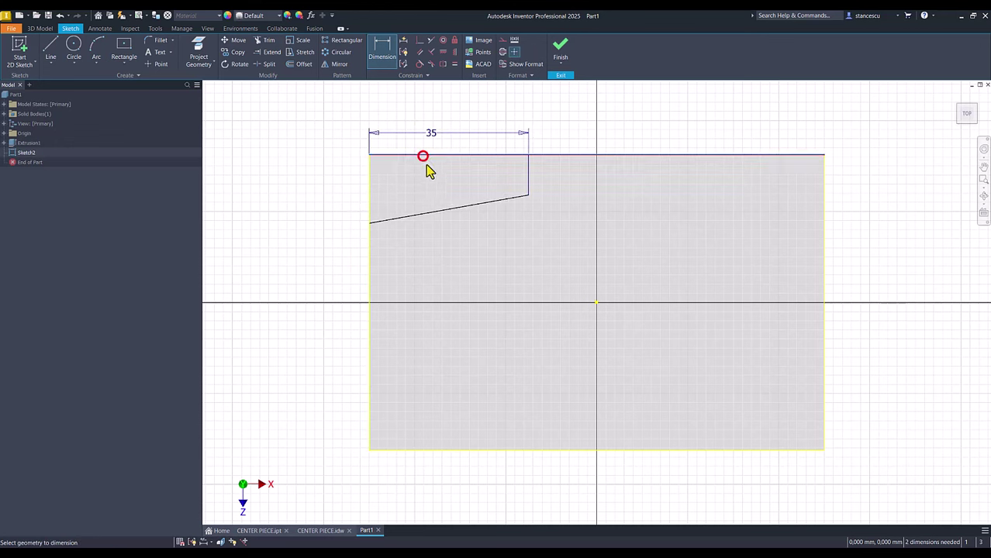
{"action": "left_click", "coordinate": [421, 217]}
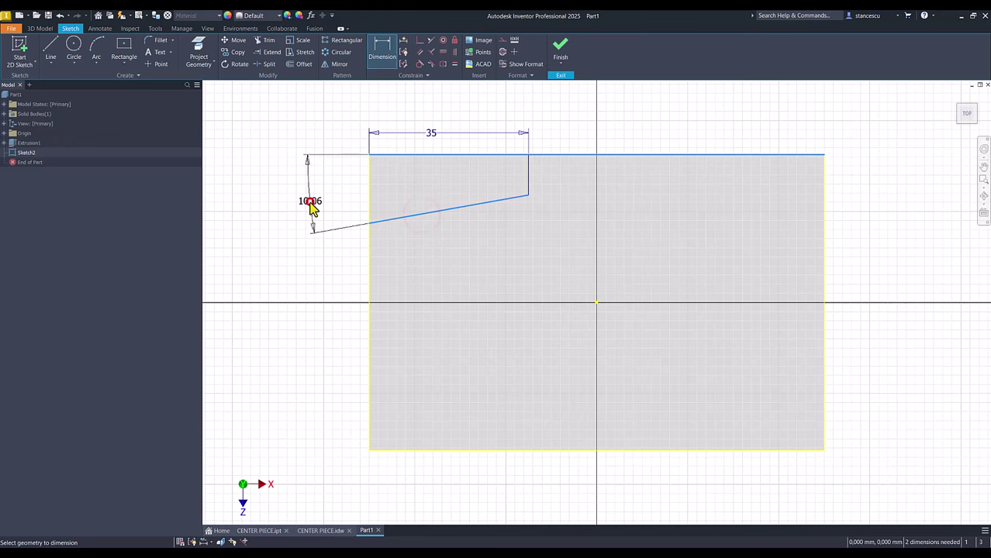
{"action": "left_click", "coordinate": [311, 203]}
{"action": "type", "text": "10"}
{"action": "key", "text": "Return"}
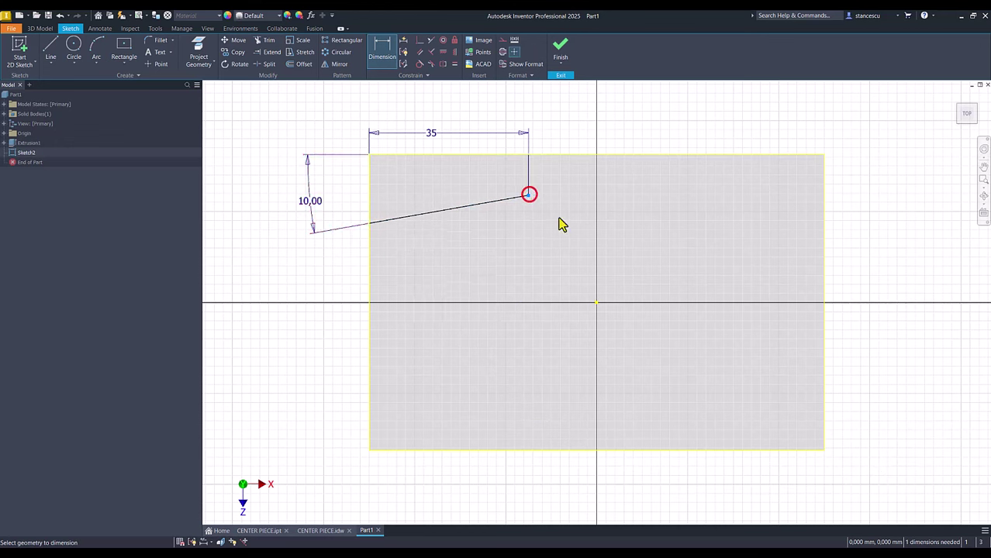
{"action": "left_click", "coordinate": [595, 303]}
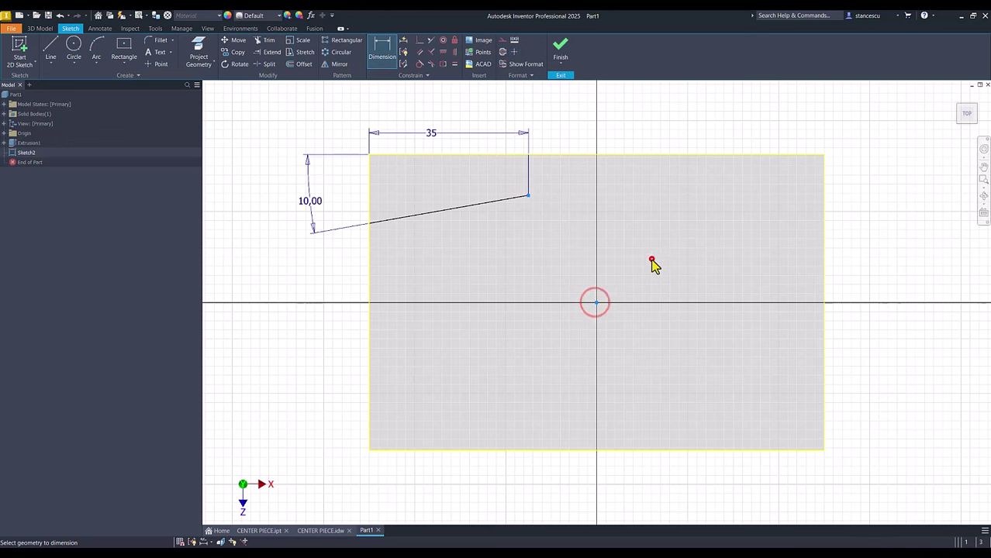
{"action": "left_click", "coordinate": [652, 262]}
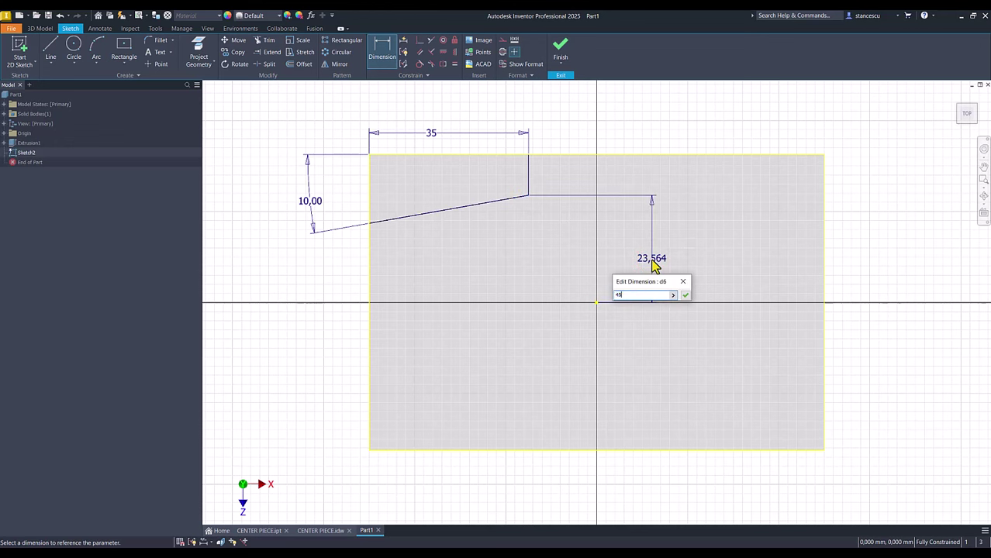
{"action": "type", "text": "45/2"}
{"action": "key", "text": "Return"}
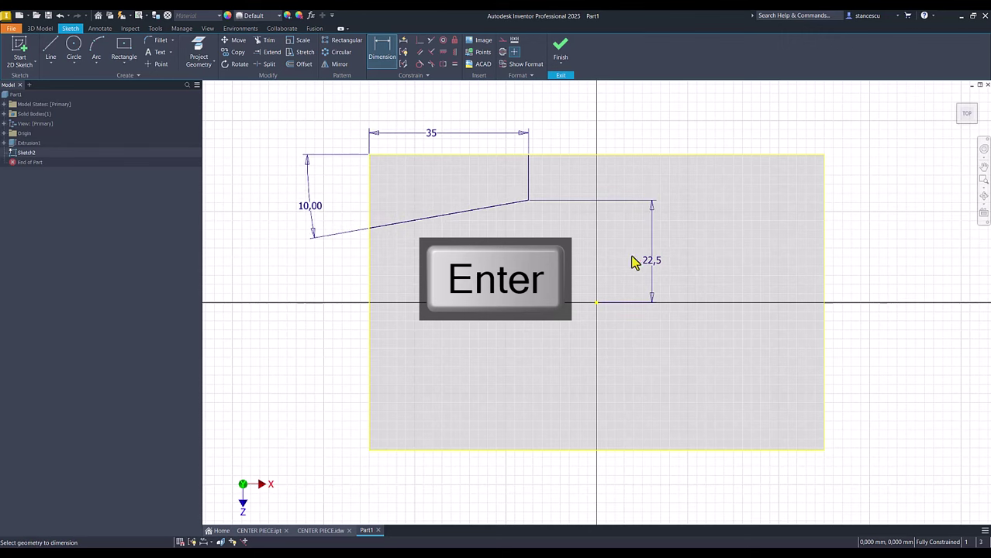
Step: Finish Sketch2 and extrude the sloped corner profile 43-25 mm up into a pad
{"action": "left_click", "coordinate": [559, 51]}
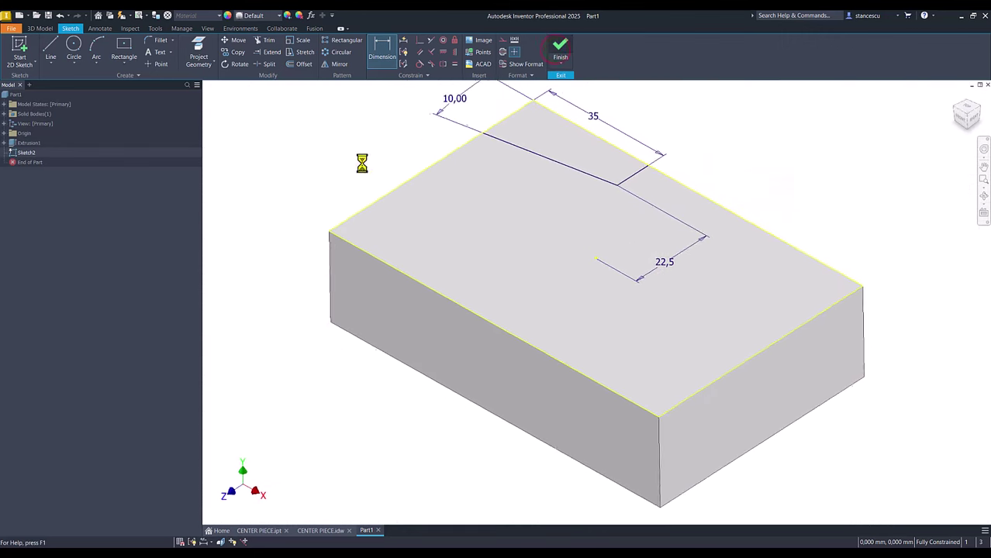
{"action": "left_click", "coordinate": [48, 48]}
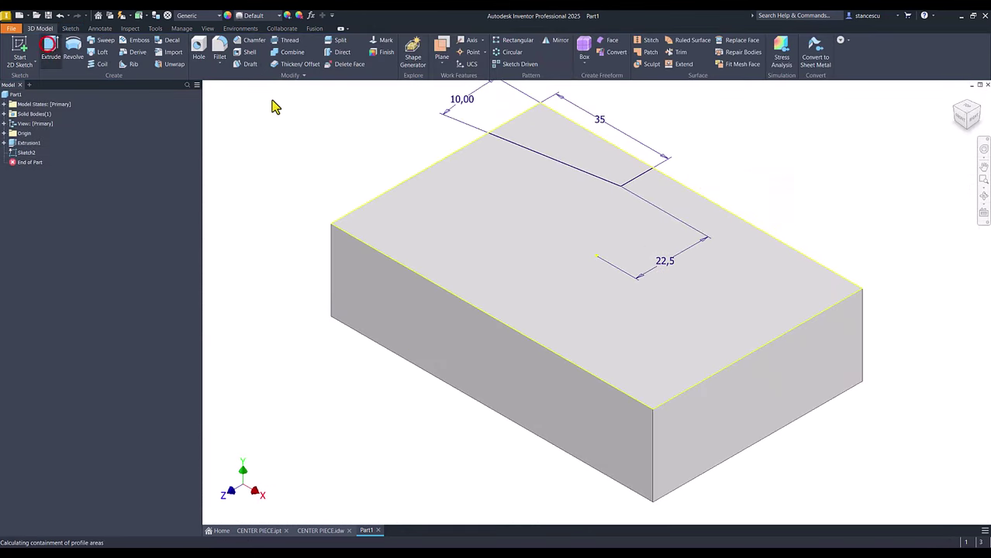
{"action": "left_click", "coordinate": [553, 132]}
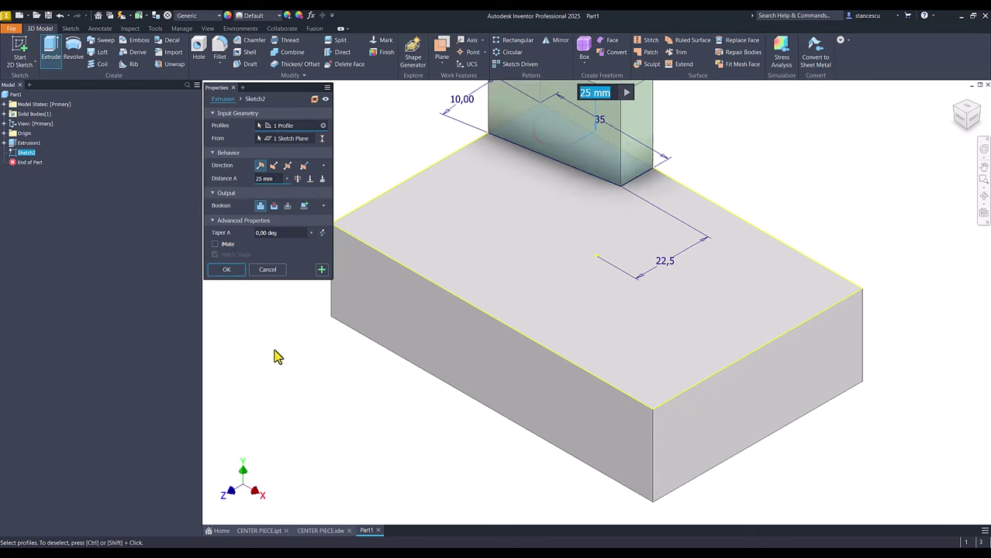
{"action": "type", "text": "43-25"}
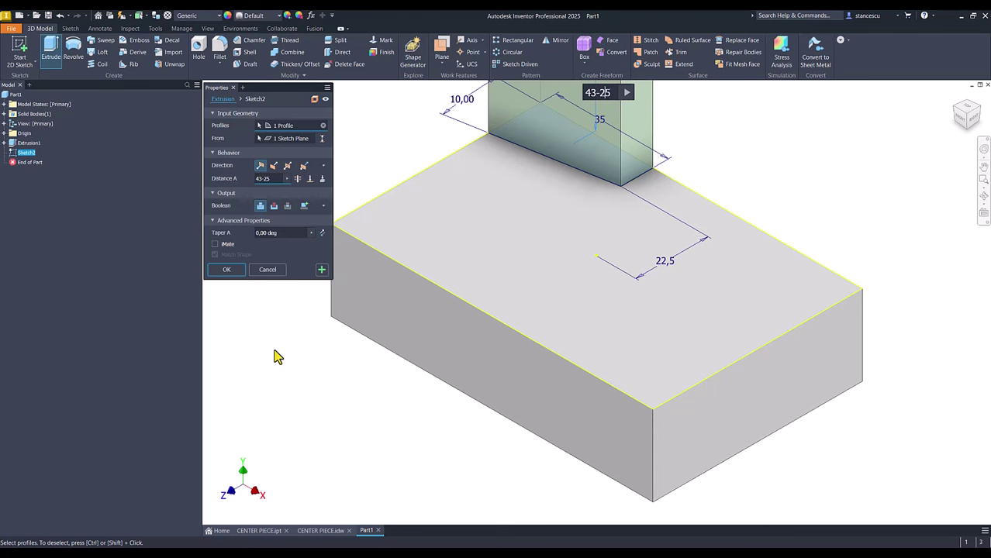
{"action": "key", "text": "Return"}
{"action": "key", "text": "Num_Lock"}
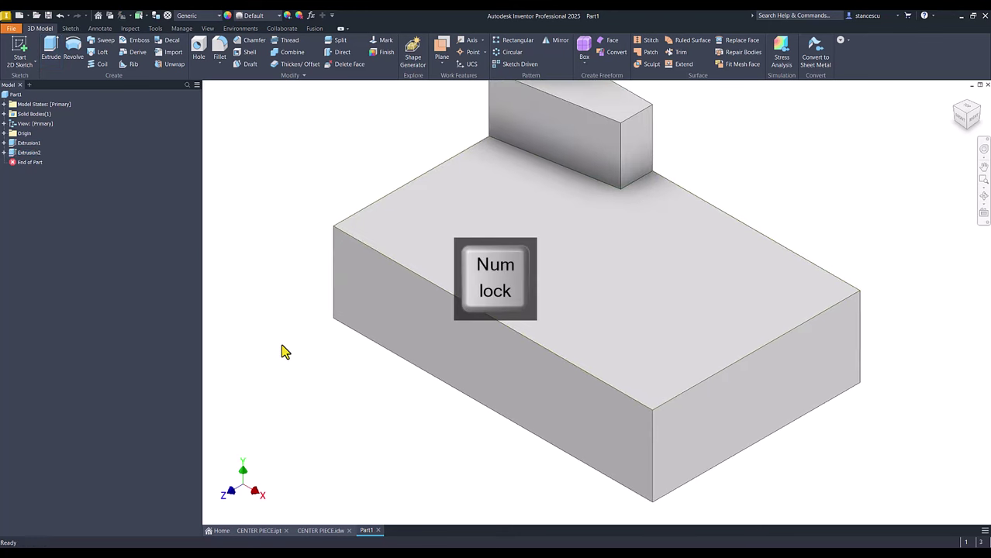
{"action": "key", "text": "F6"}
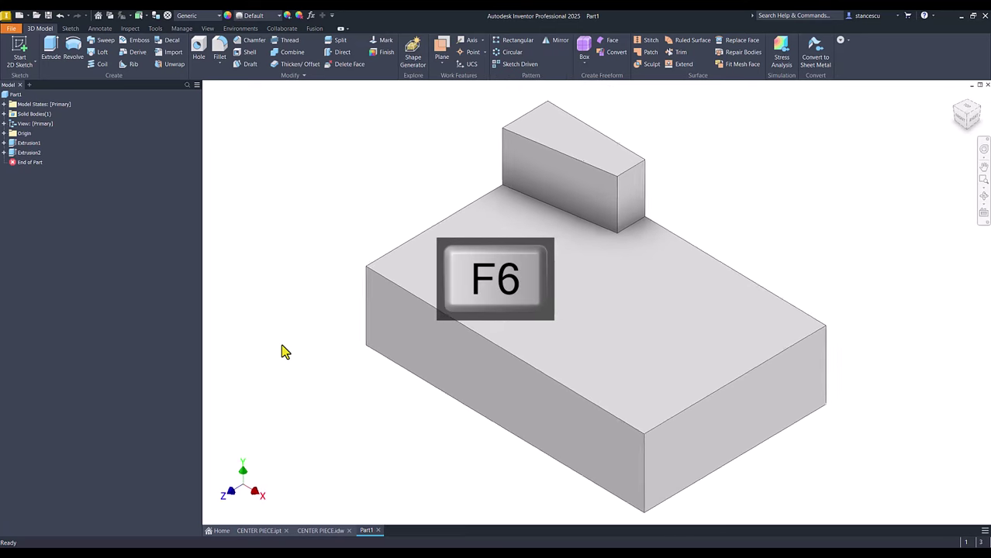
Step: Sketch a circle on the block top, centred on the origin and reaching the pad corner
{"action": "left_click", "coordinate": [569, 284]}
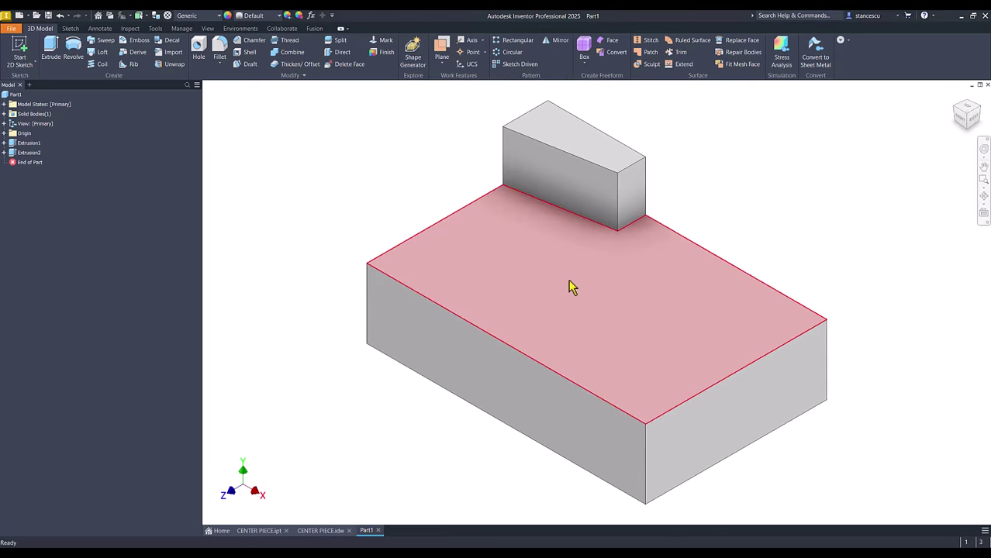
{"action": "left_click", "coordinate": [637, 278]}
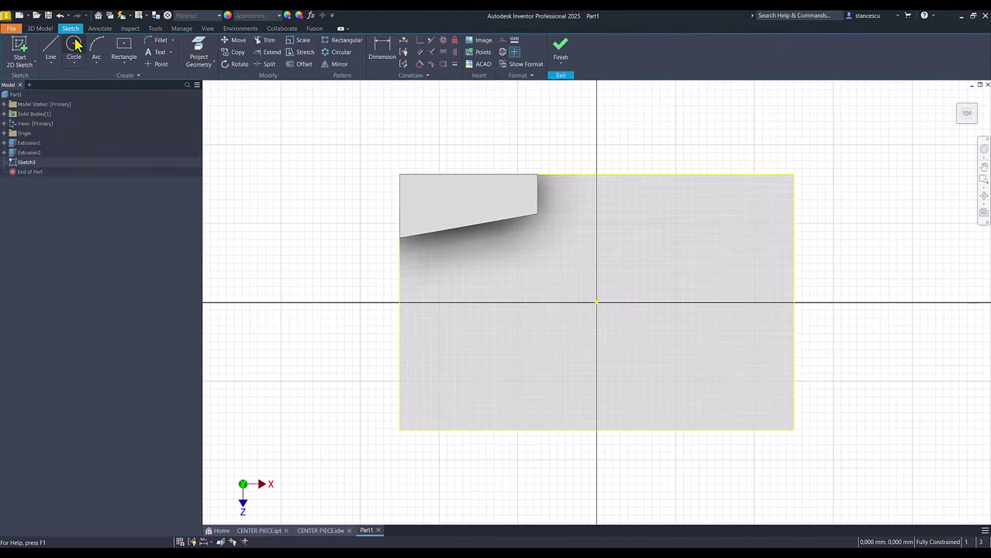
{"action": "left_click", "coordinate": [74, 46]}
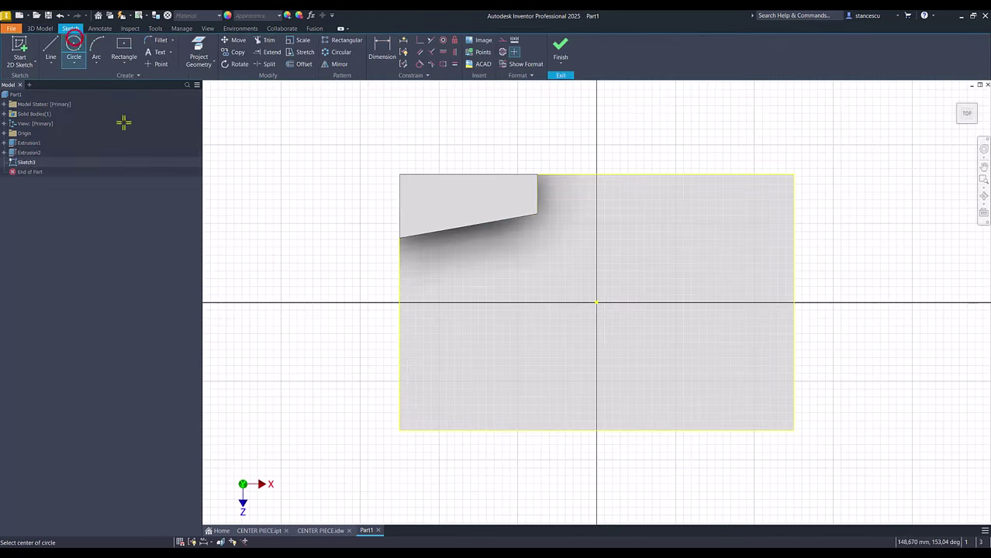
{"action": "left_click", "coordinate": [596, 302]}
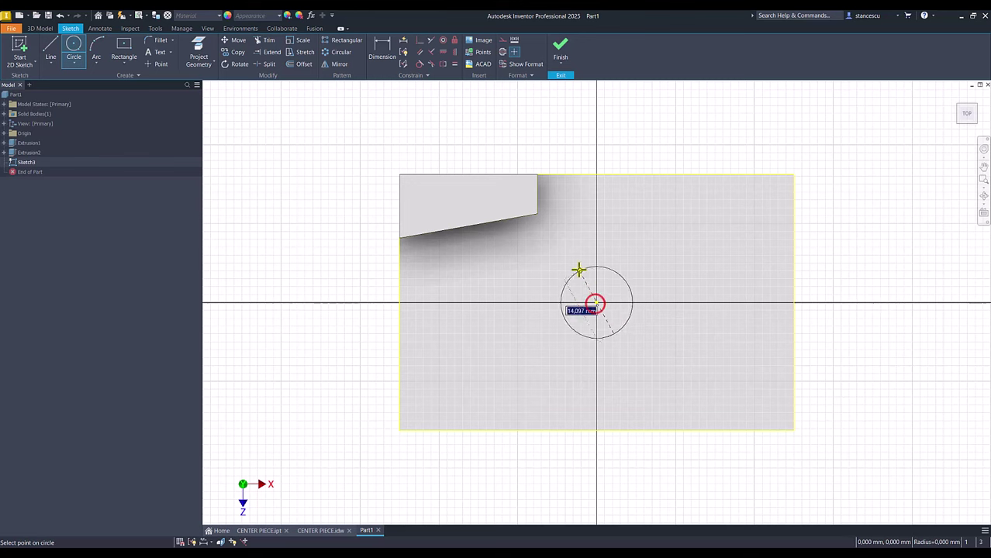
{"action": "left_click", "coordinate": [538, 215]}
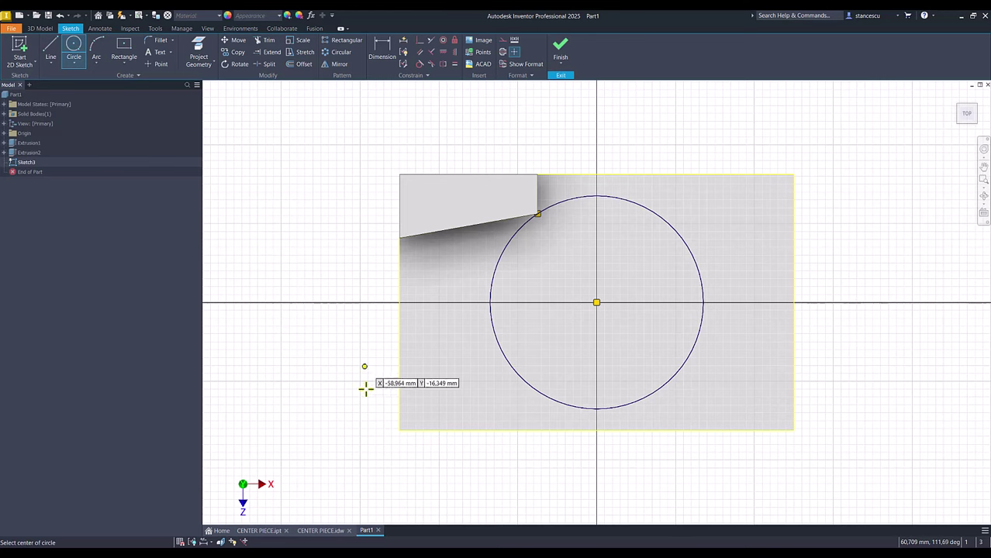
{"action": "left_click", "coordinate": [318, 532]}
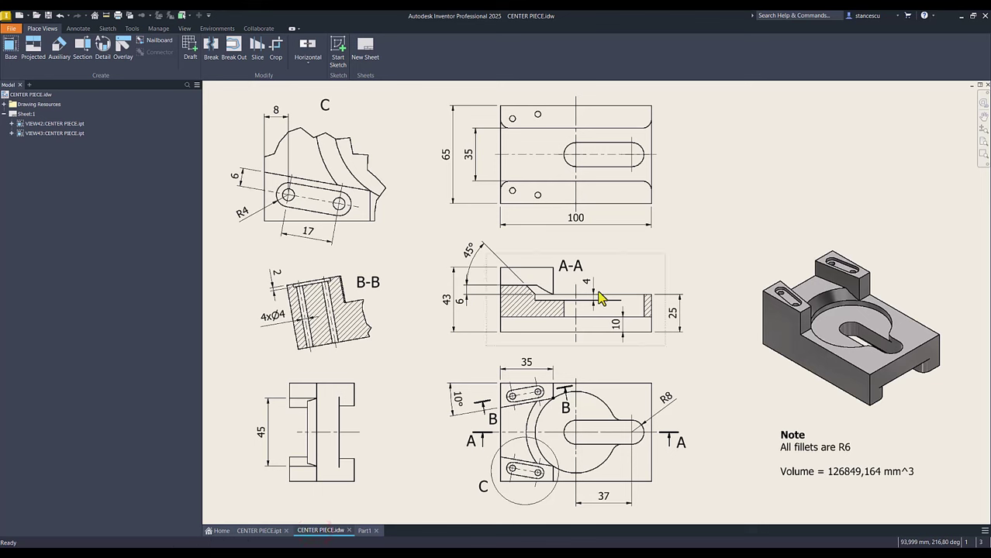
{"action": "left_click", "coordinate": [364, 531]}
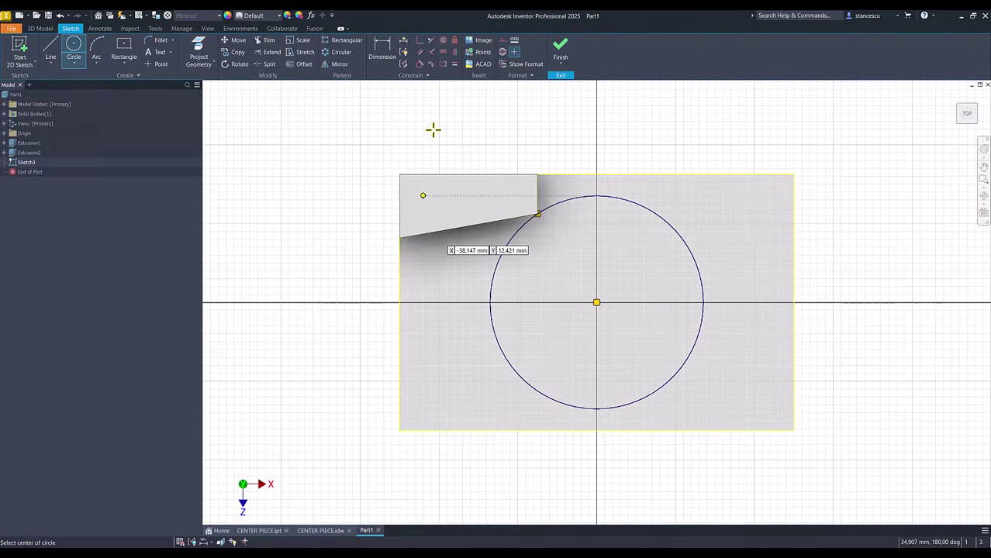
{"action": "left_click", "coordinate": [557, 49]}
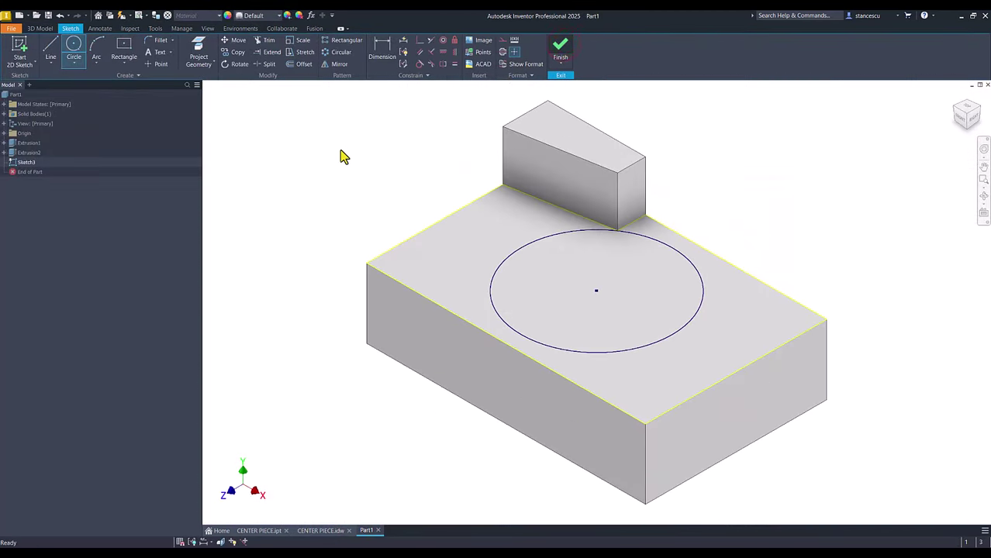
Step: Extrude the circle profile as a 4 mm deep cut into the block top
{"action": "left_click", "coordinate": [50, 48]}
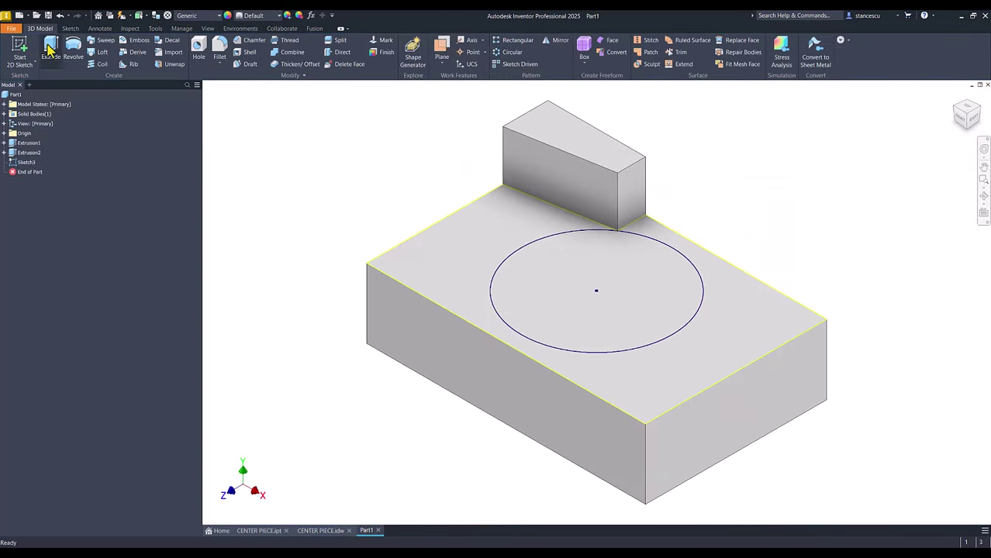
{"action": "left_click", "coordinate": [526, 281]}
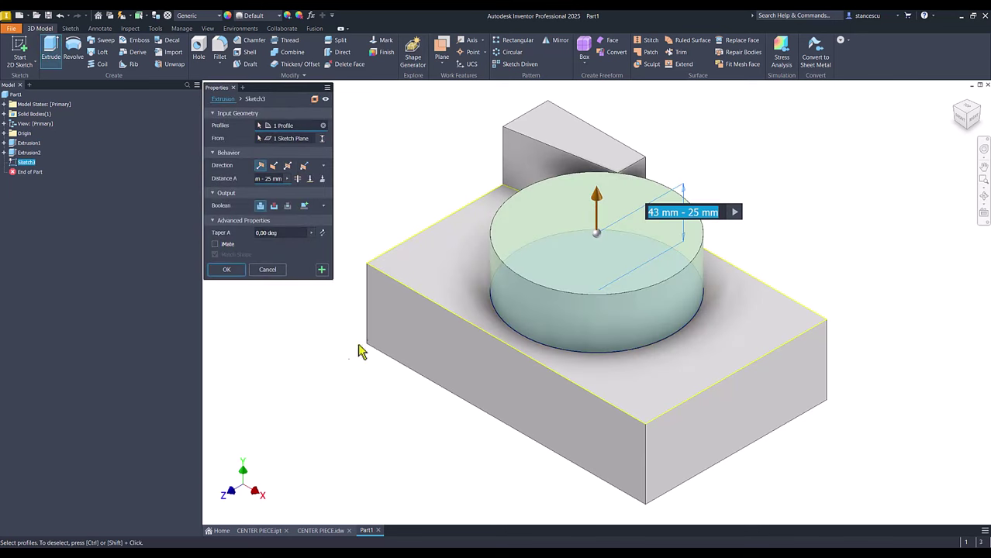
{"action": "left_click", "coordinate": [273, 206]}
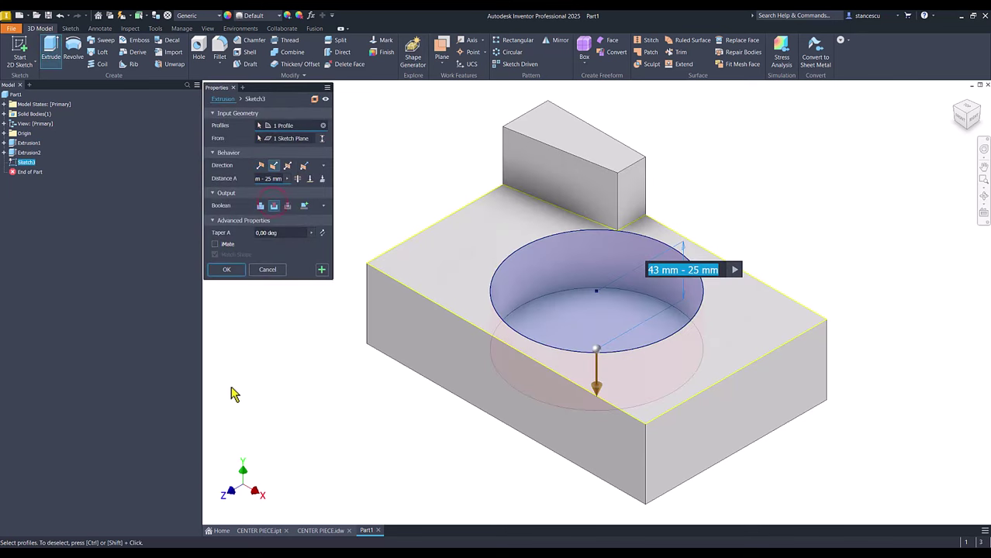
{"action": "type", "text": "4"}
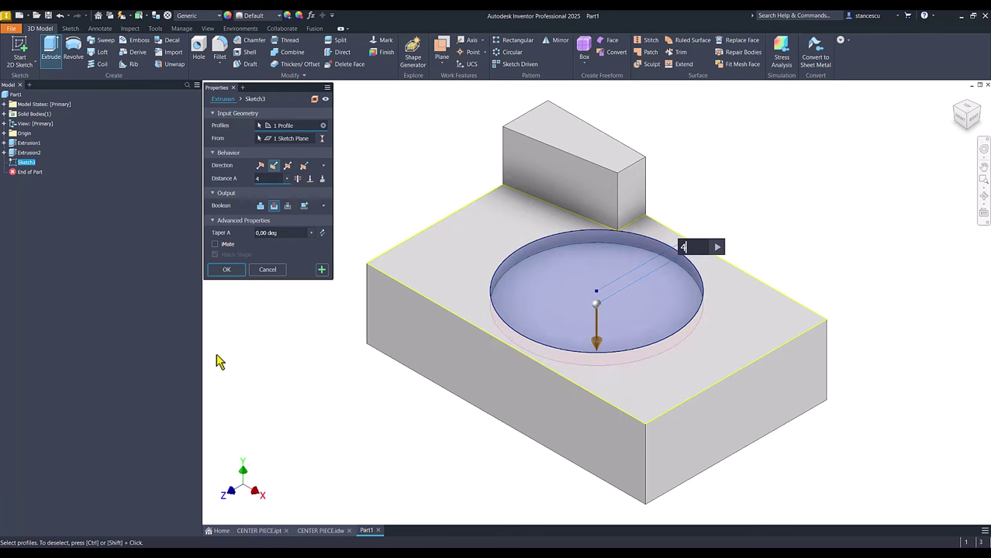
{"action": "left_click", "coordinate": [229, 271]}
{"action": "left_click", "coordinate": [277, 267]}
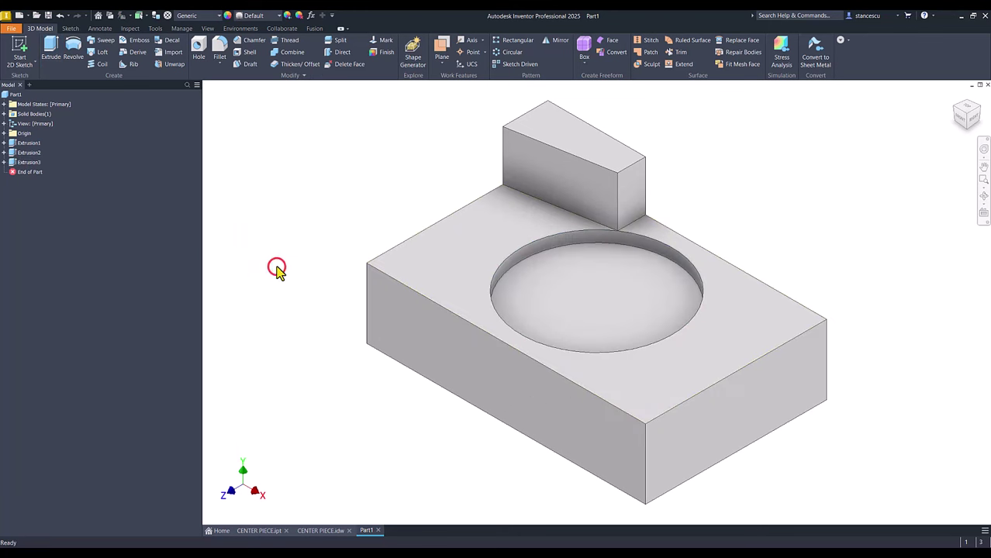
{"action": "left_click", "coordinate": [364, 155]}
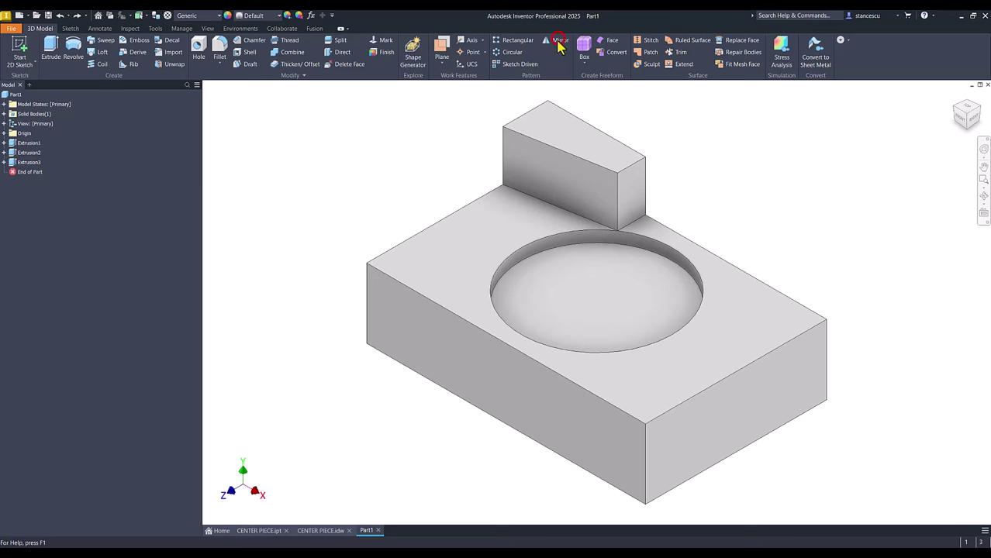
Step: Mirror Extrusion2 across the XY Plane, then bring up the CENTER PIECE drawing for reference
{"action": "left_click", "coordinate": [557, 44]}
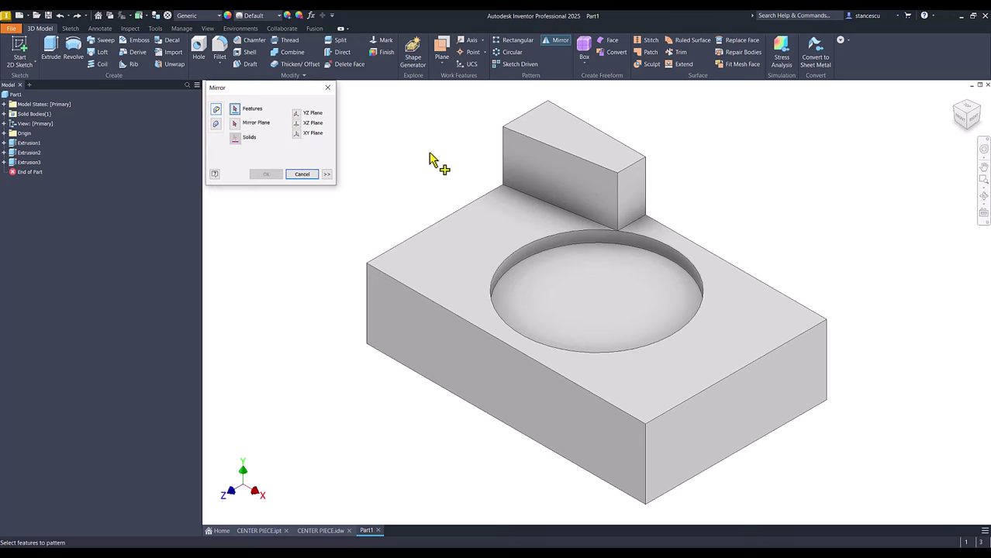
{"action": "left_click", "coordinate": [24, 154]}
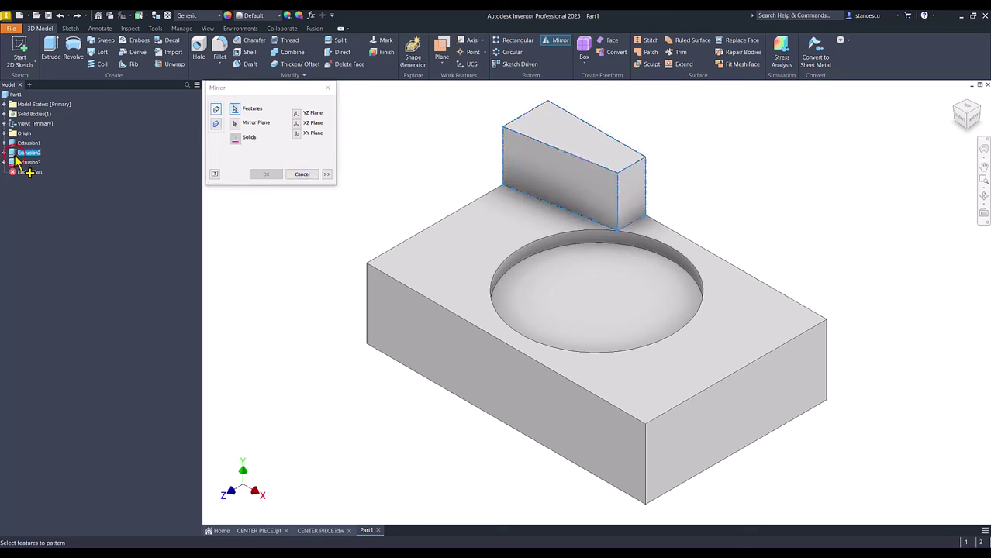
{"action": "left_click", "coordinate": [235, 124]}
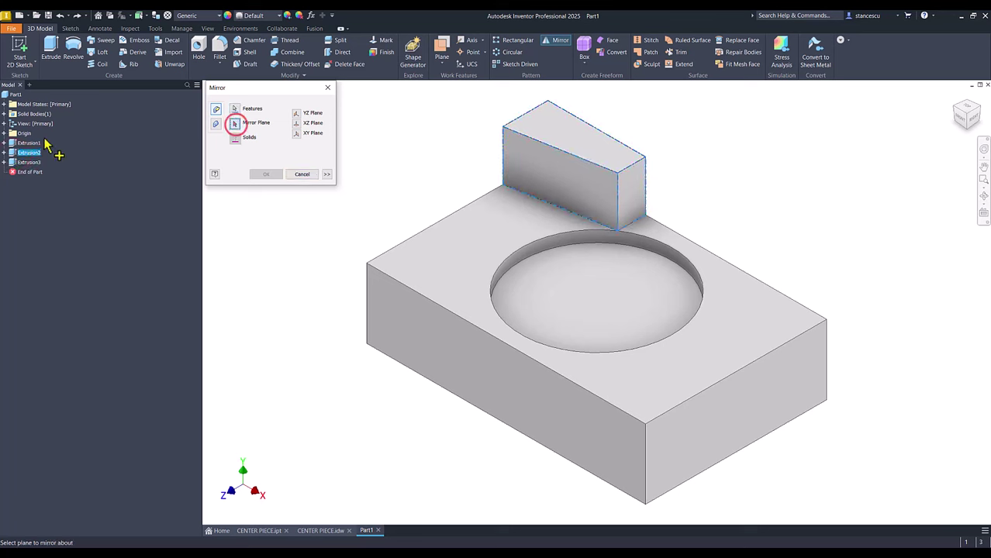
{"action": "left_click", "coordinate": [4, 134]}
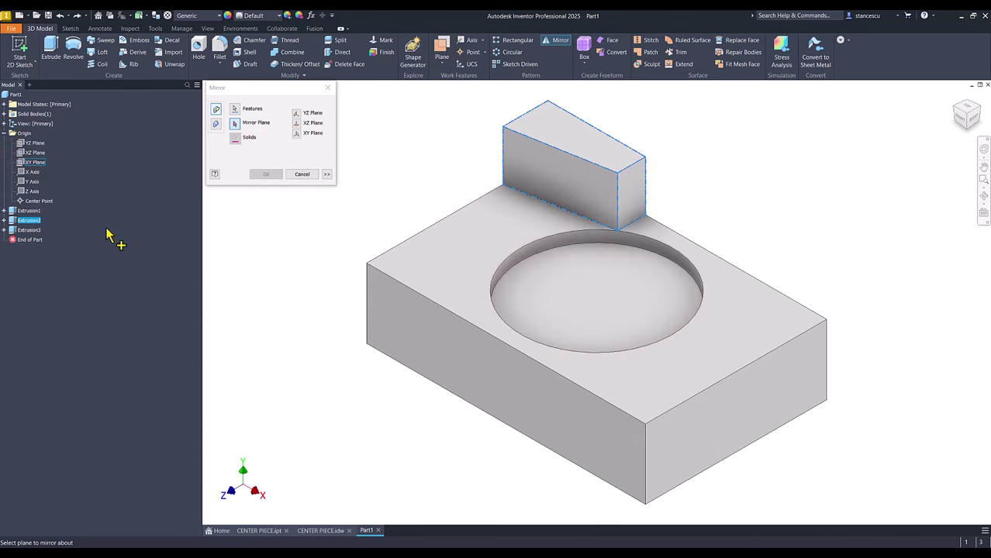
{"action": "left_click", "coordinate": [296, 137]}
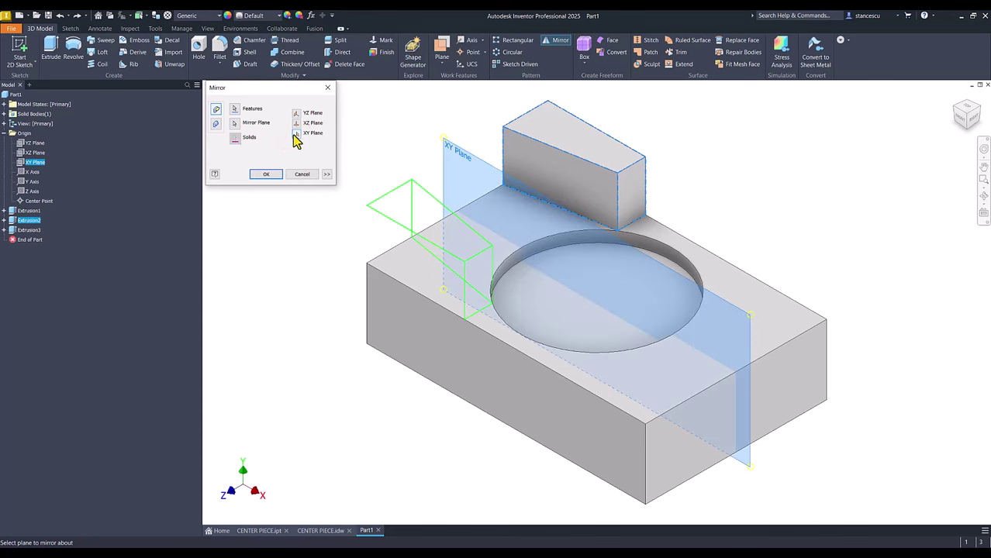
{"action": "left_click", "coordinate": [264, 177]}
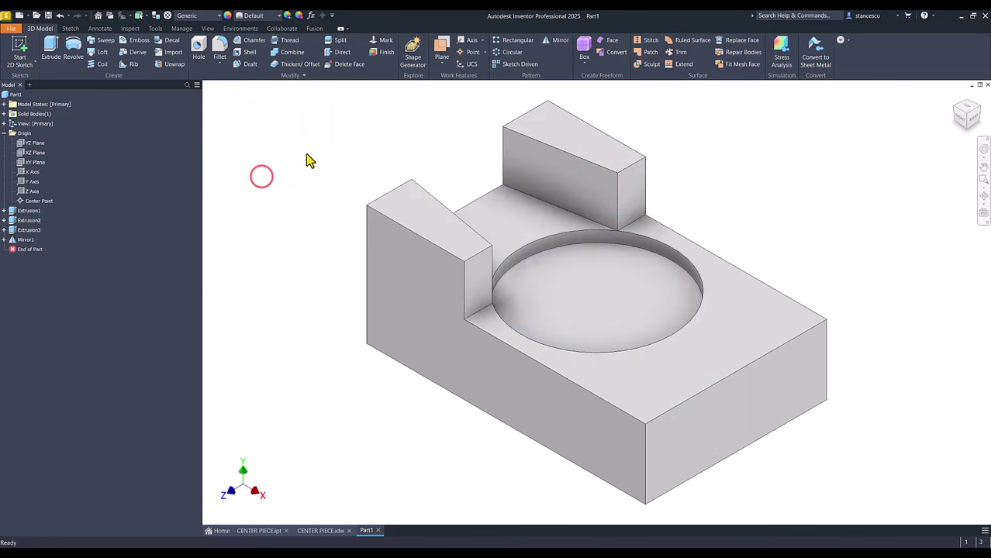
{"action": "left_click", "coordinate": [319, 129]}
{"action": "left_click", "coordinate": [312, 533]}
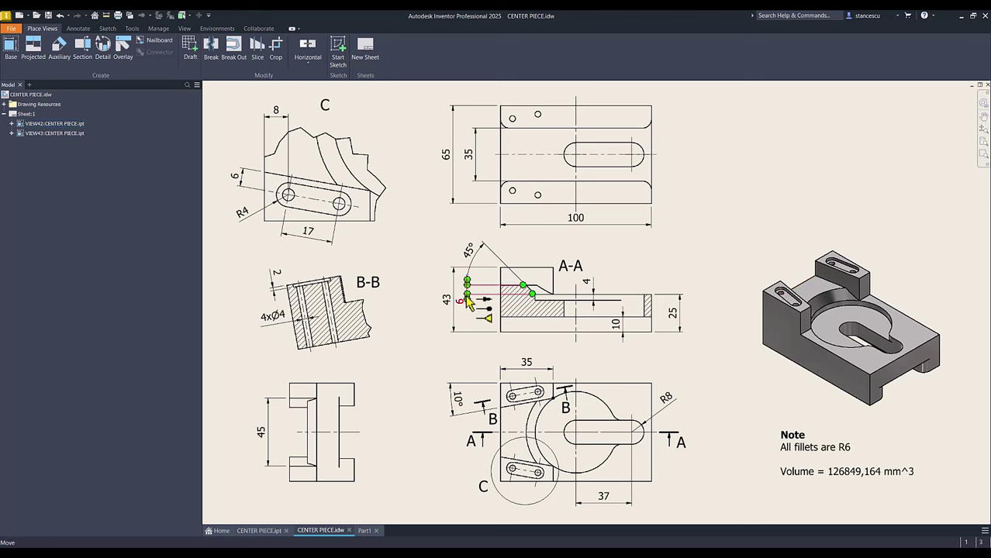
Step: Inspect the CENTER PIECE.idw sheet and switch back to the Part1 model
{"action": "left_click_drag", "start_coordinate": [468, 302], "coordinate": [470, 304]}
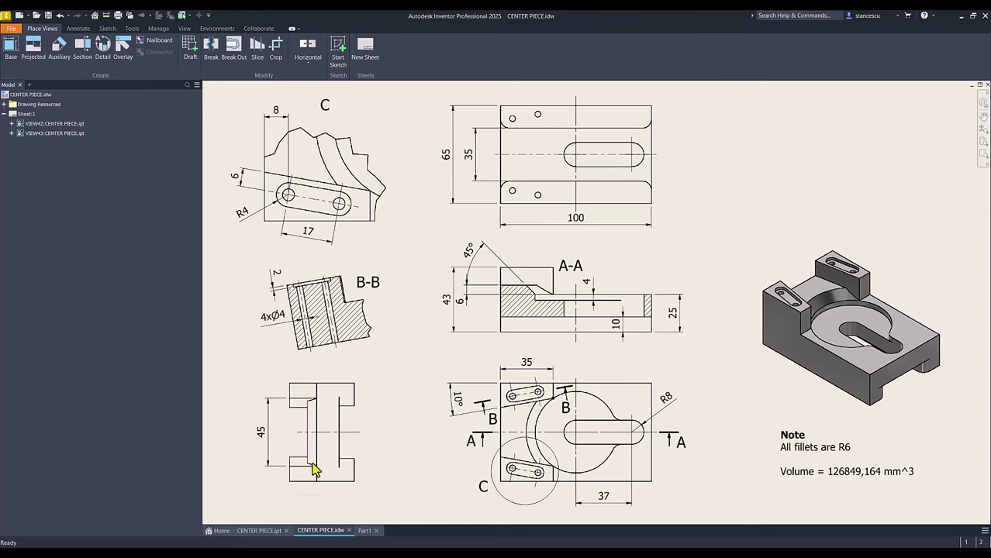
{"action": "left_click", "coordinate": [365, 532]}
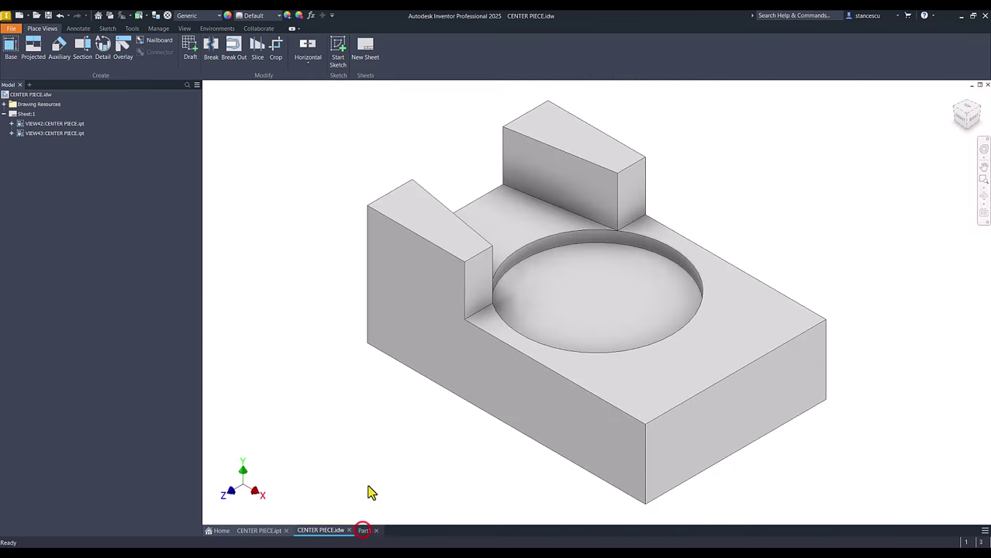
Step: Create Sketch4 on the face between the pads and extrude its profile 6 mm
{"action": "left_click", "coordinate": [512, 223]}
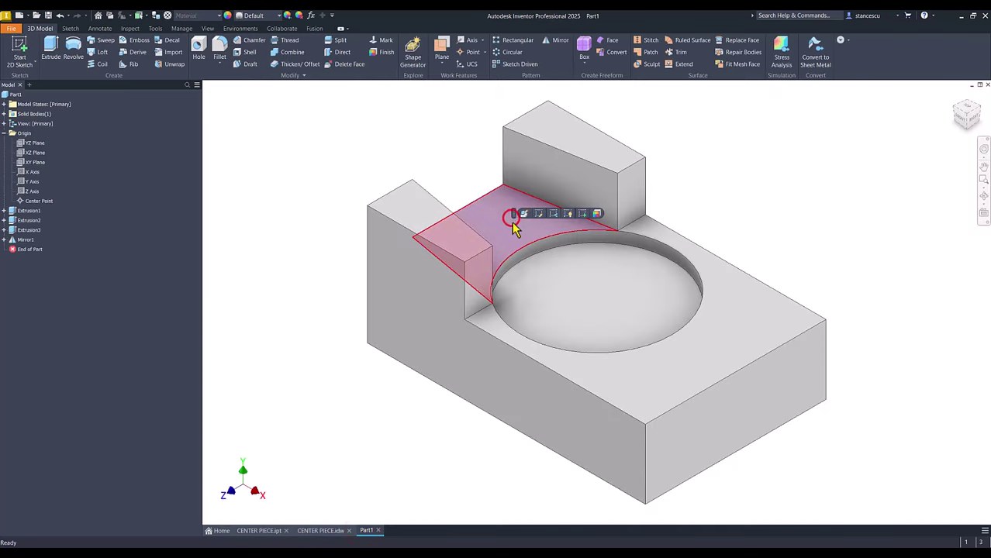
{"action": "left_click", "coordinate": [585, 216]}
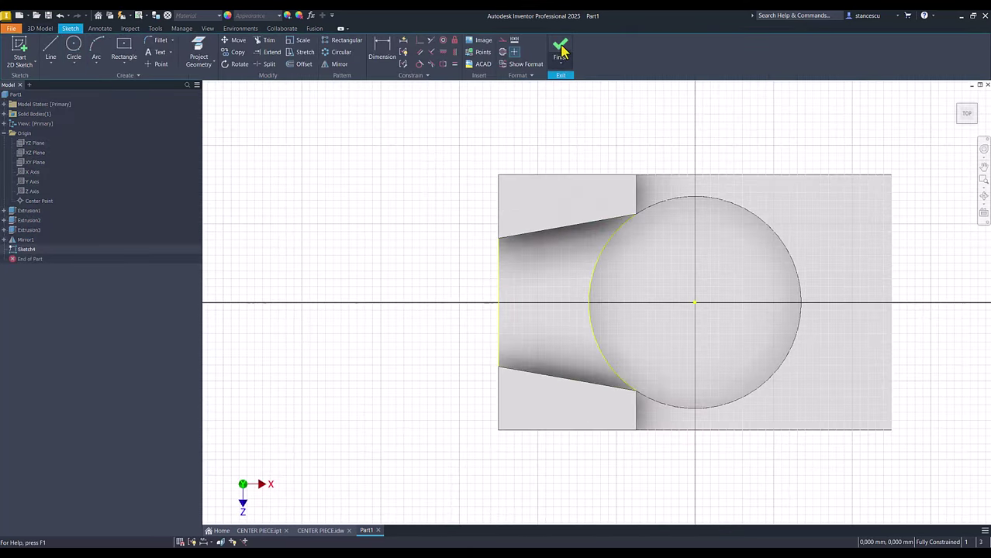
{"action": "left_click", "coordinate": [559, 51]}
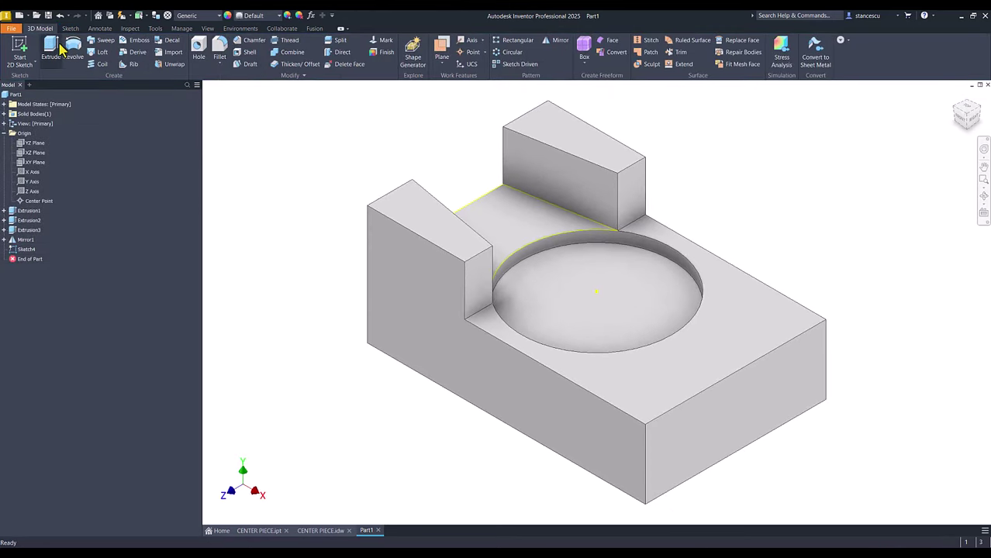
{"action": "left_click", "coordinate": [51, 52]}
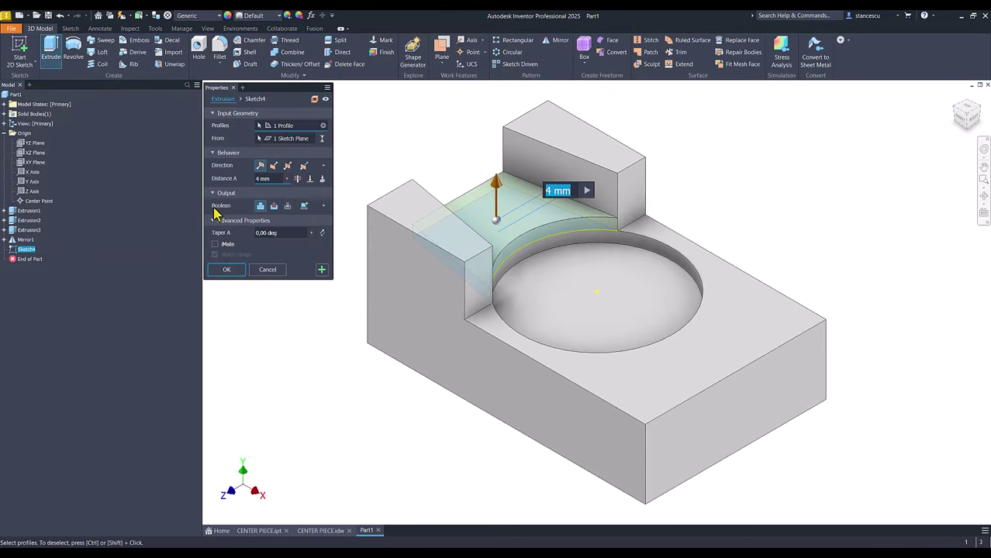
{"action": "type", "text": "6"}
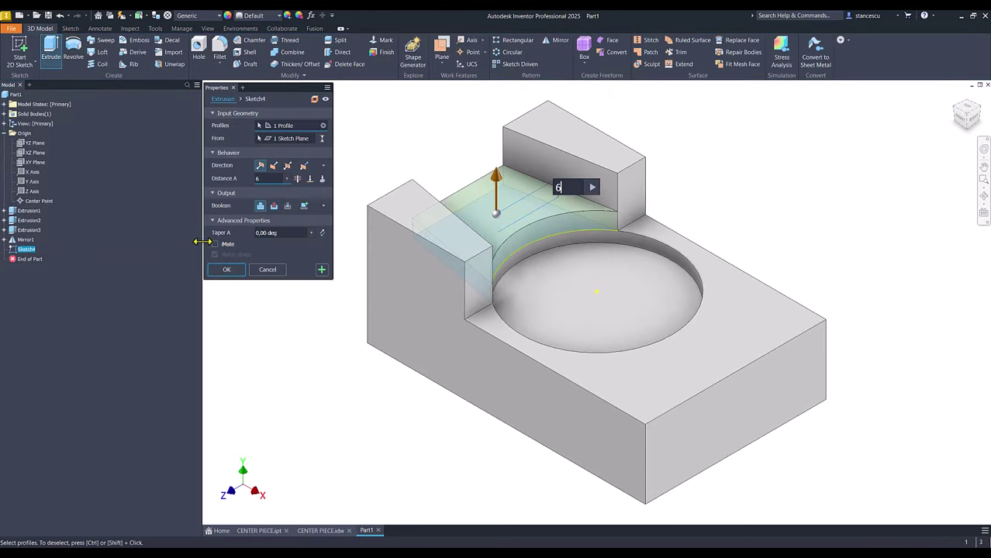
Step: Accept the 6 mm floor extrusion, then chamfer its curved edge above the pocket by 6 mm
{"action": "left_click", "coordinate": [224, 271]}
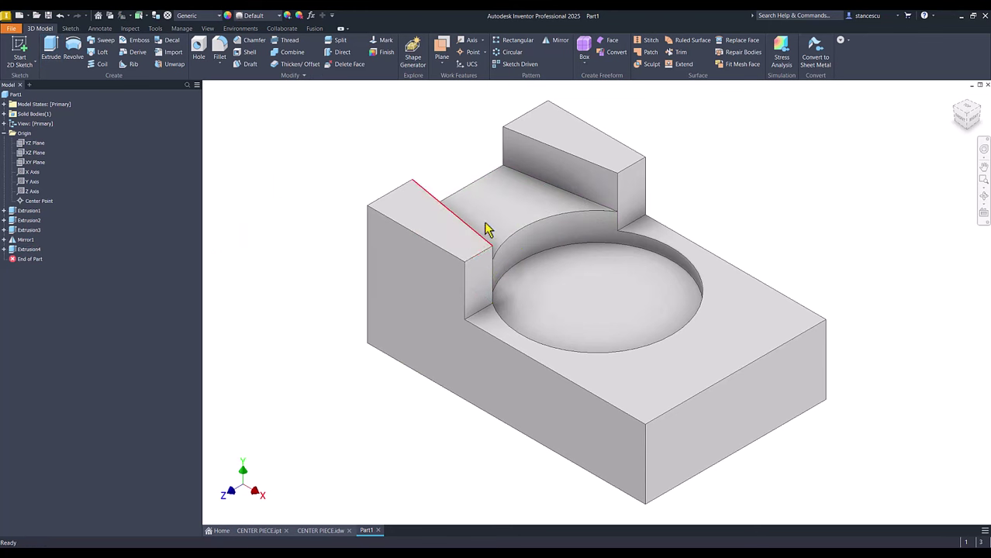
{"action": "left_click", "coordinate": [526, 230]}
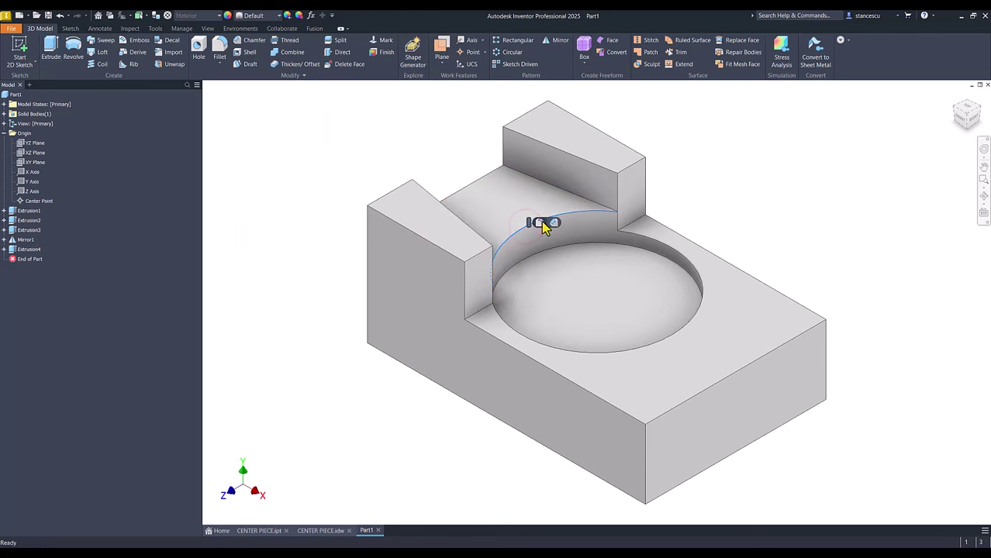
{"action": "left_click", "coordinate": [554, 223]}
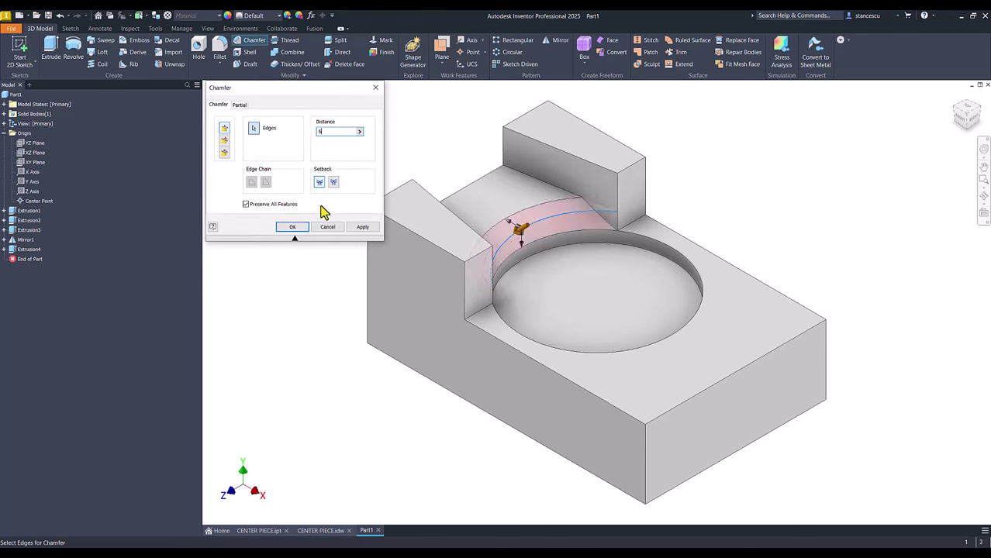
{"action": "left_click", "coordinate": [291, 226]}
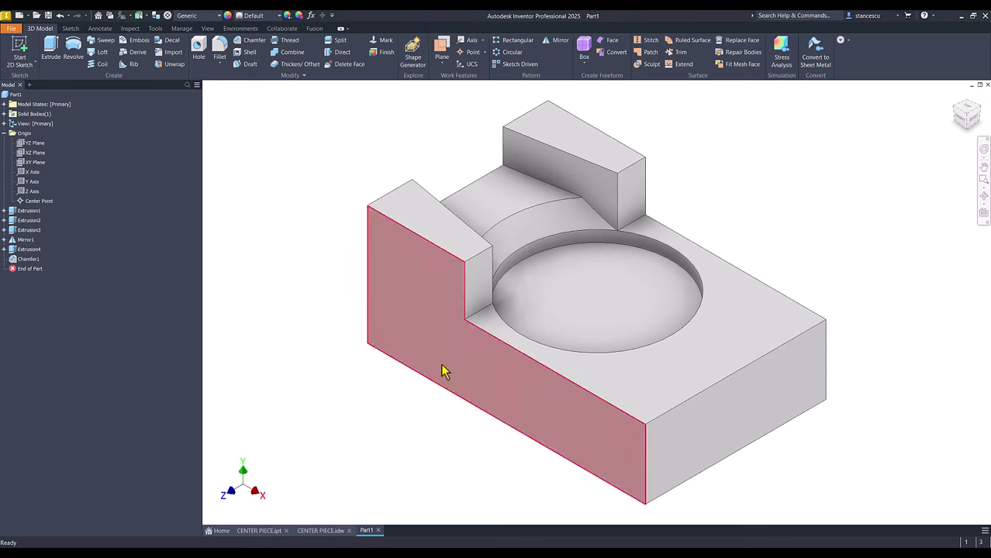
{"action": "left_click", "coordinate": [324, 533]}
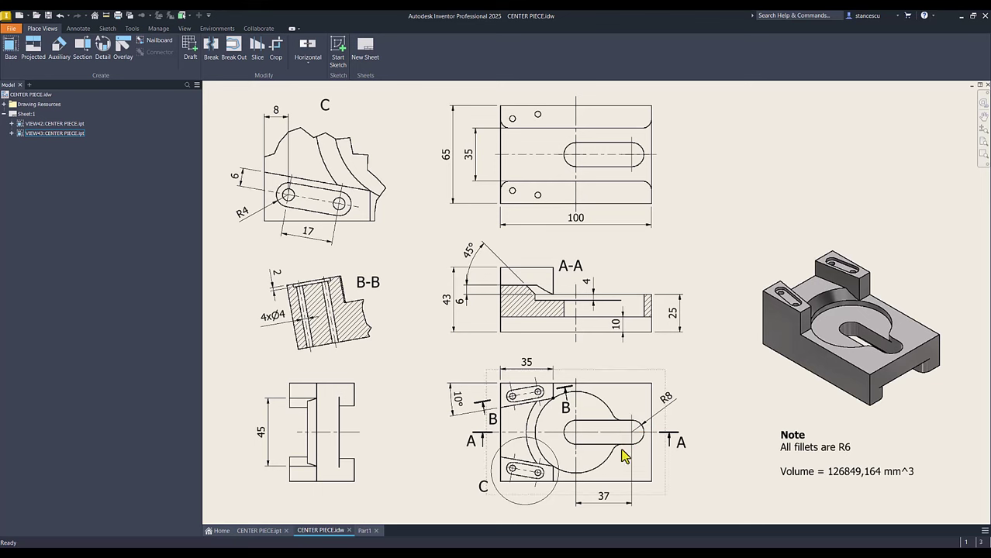
{"action": "left_click", "coordinate": [602, 500]}
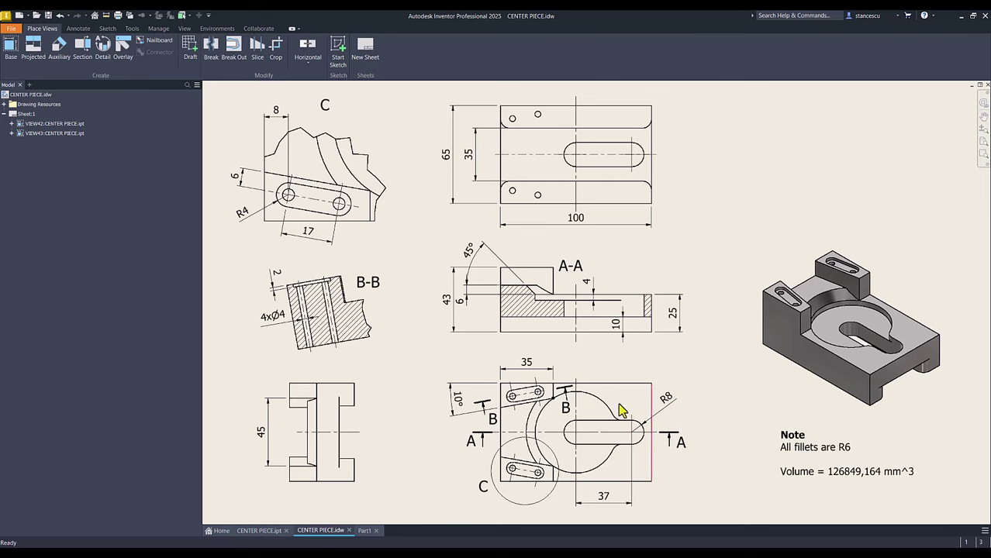
{"action": "left_click", "coordinate": [363, 531]}
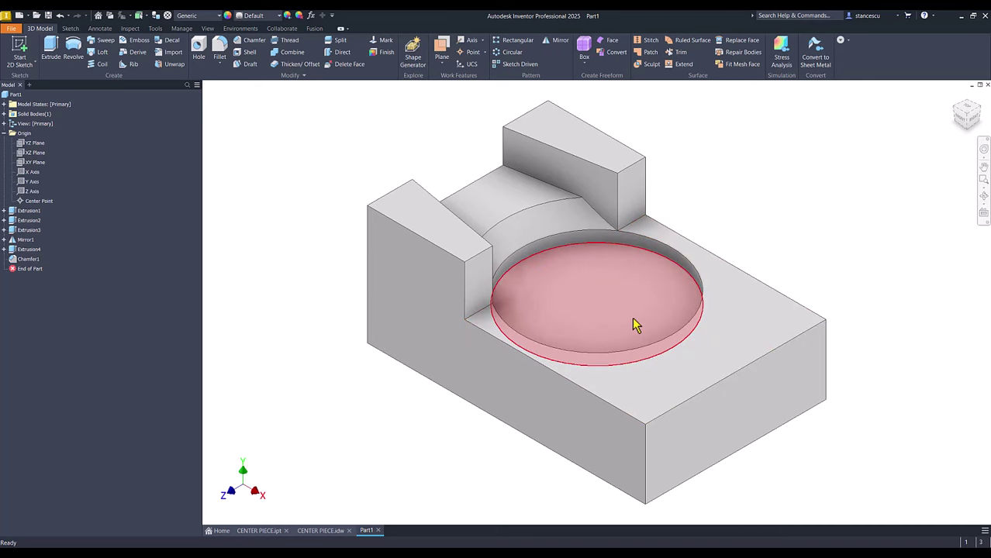
Step: On the top face beside the pocket, sketch a center-to-center slot from the origin, 37 long, 16 wide
{"action": "left_click", "coordinate": [689, 362]}
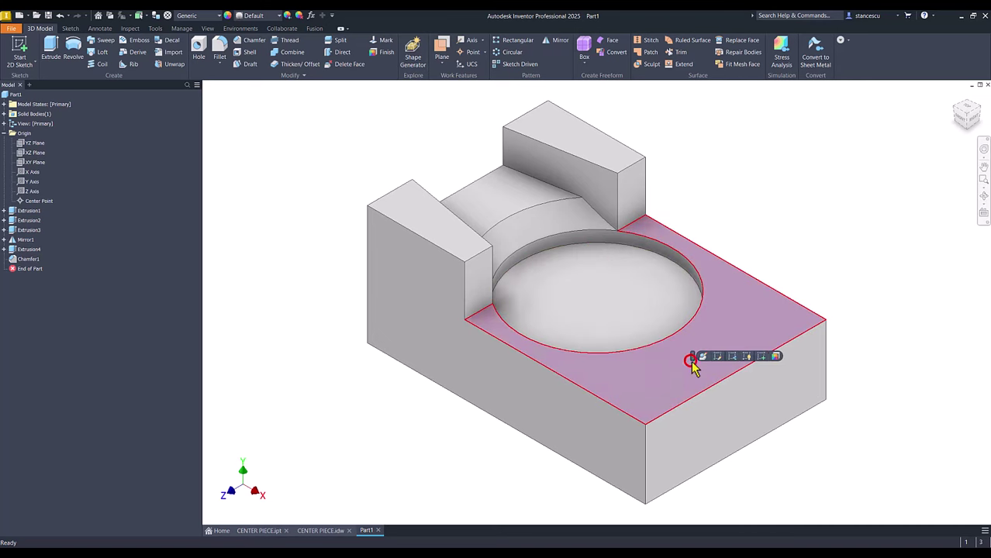
{"action": "left_click", "coordinate": [766, 357]}
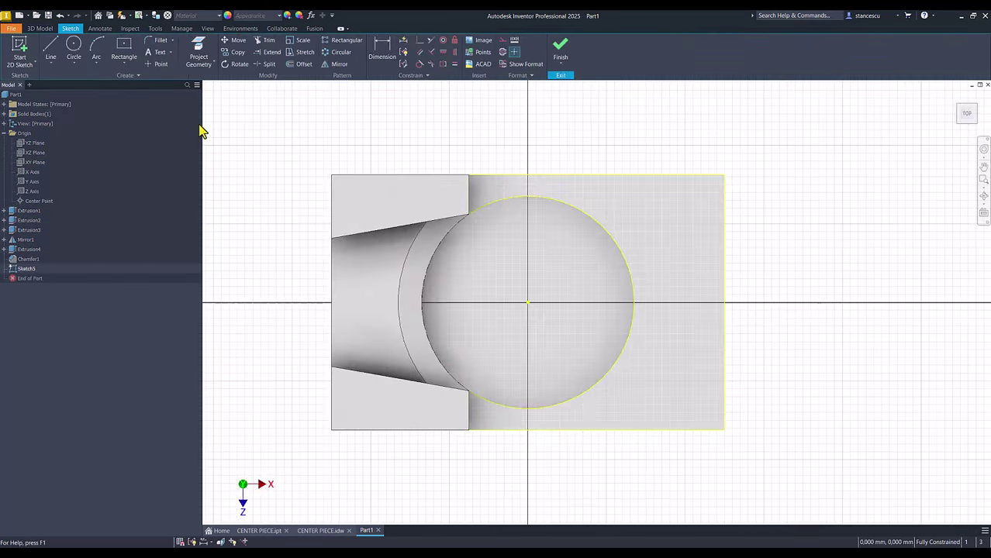
{"action": "left_click", "coordinate": [124, 69]}
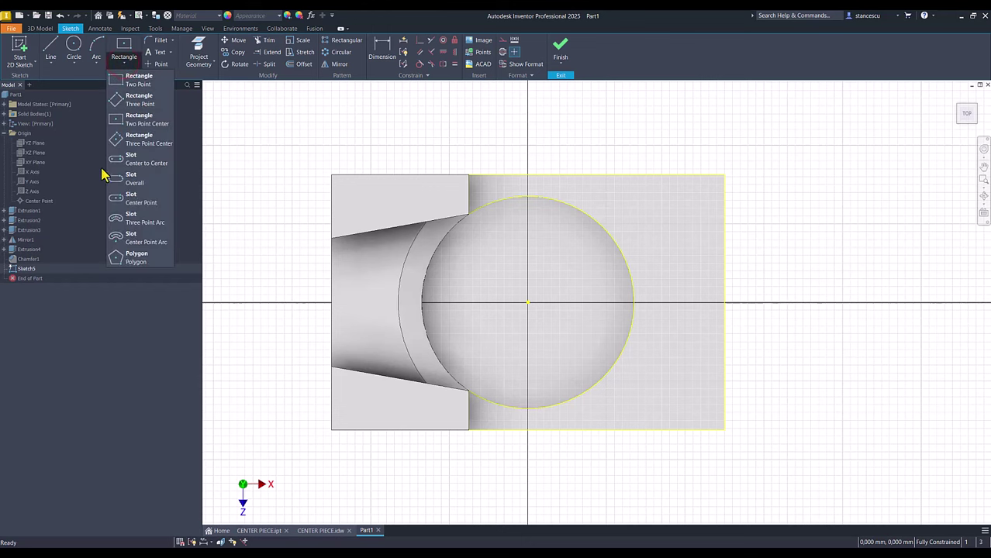
{"action": "left_click", "coordinate": [138, 168]}
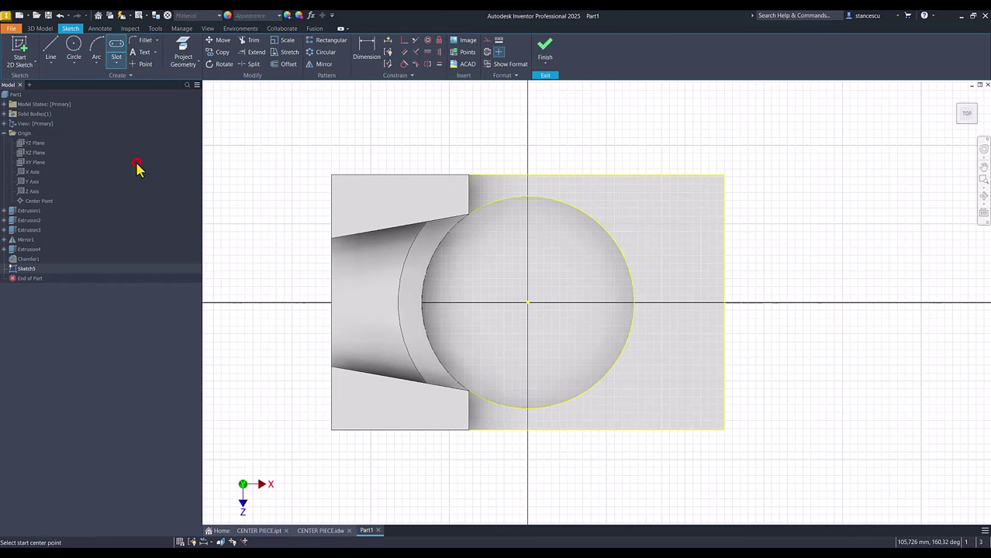
{"action": "left_click", "coordinate": [527, 303]}
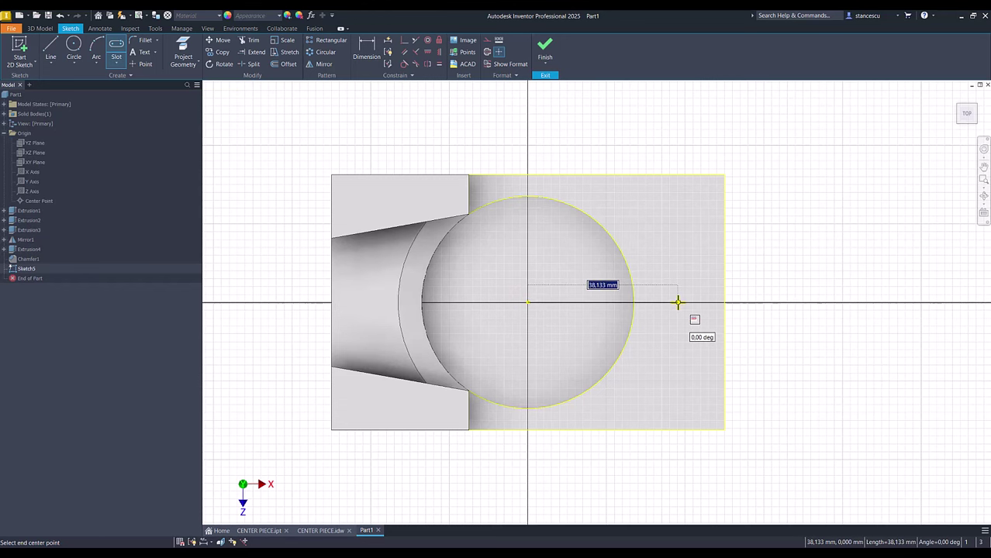
{"action": "type", "text": "37"}
{"action": "key", "text": "Return"}
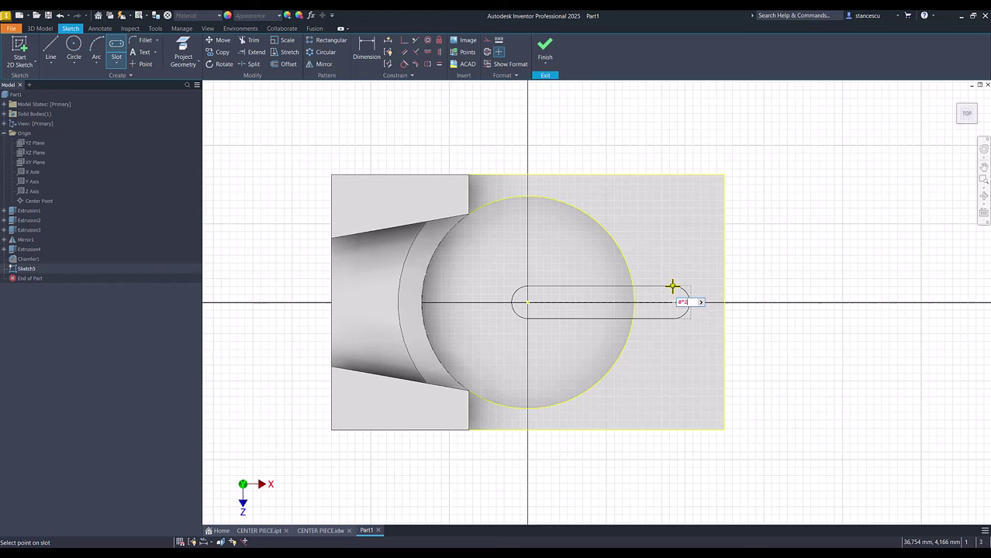
{"action": "key", "text": "Return"}
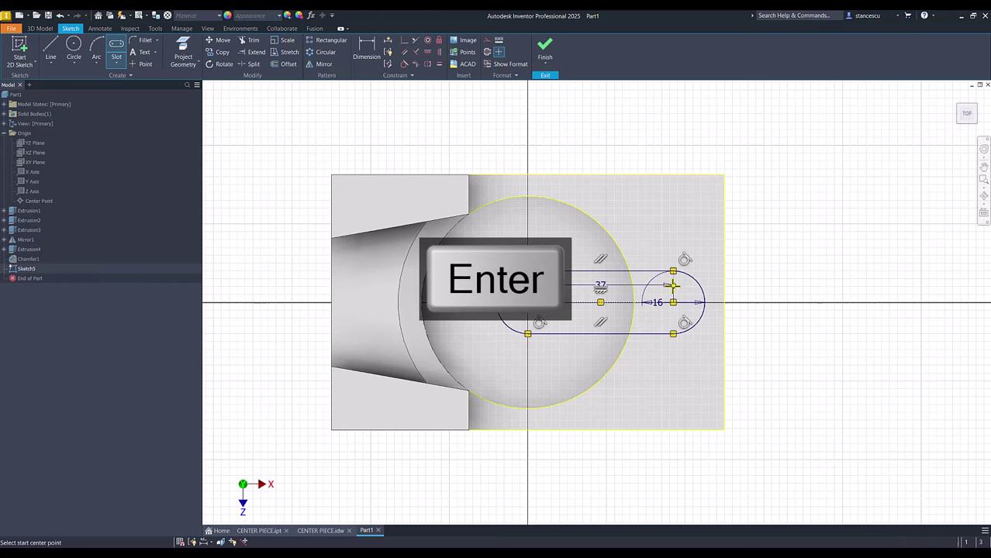
{"action": "left_click", "coordinate": [548, 54]}
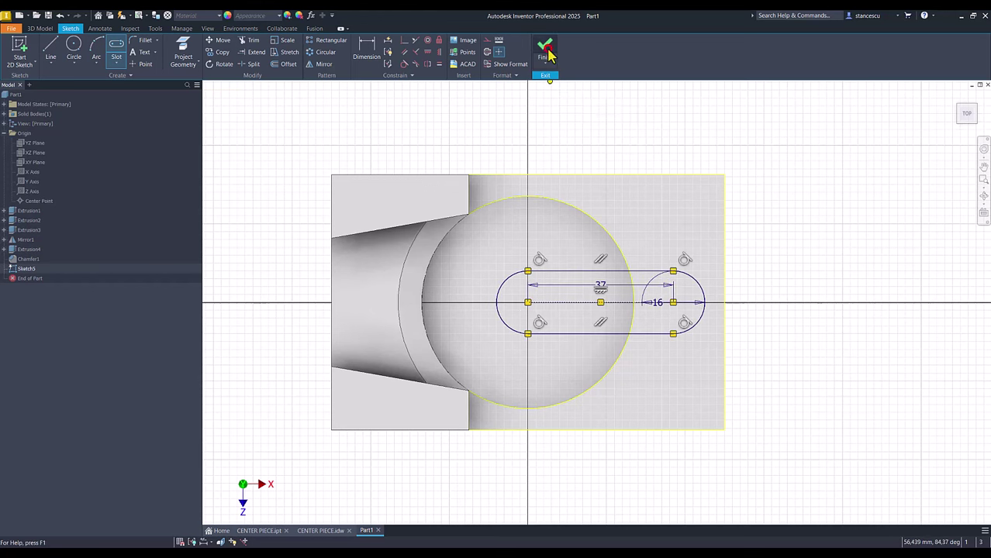
Step: Extrude Sketch5's slot profile as a cut through the whole block, then check it from above
{"action": "left_click", "coordinate": [50, 48]}
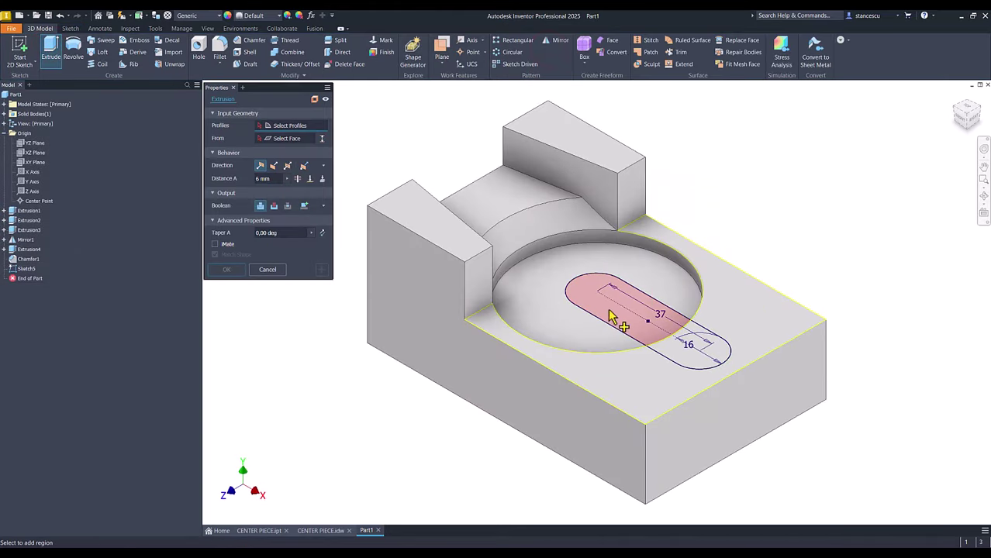
{"action": "left_click", "coordinate": [651, 355]}
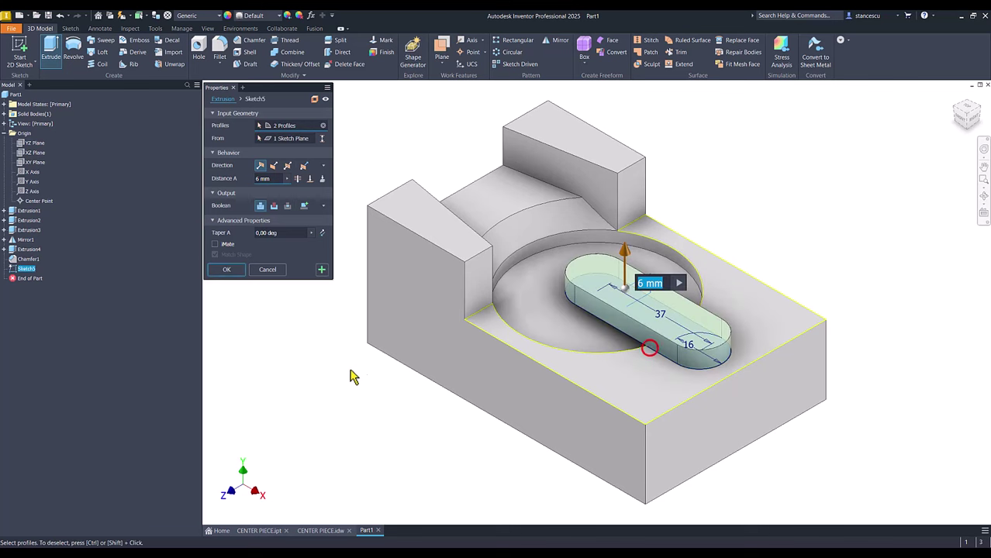
{"action": "left_click", "coordinate": [274, 207]}
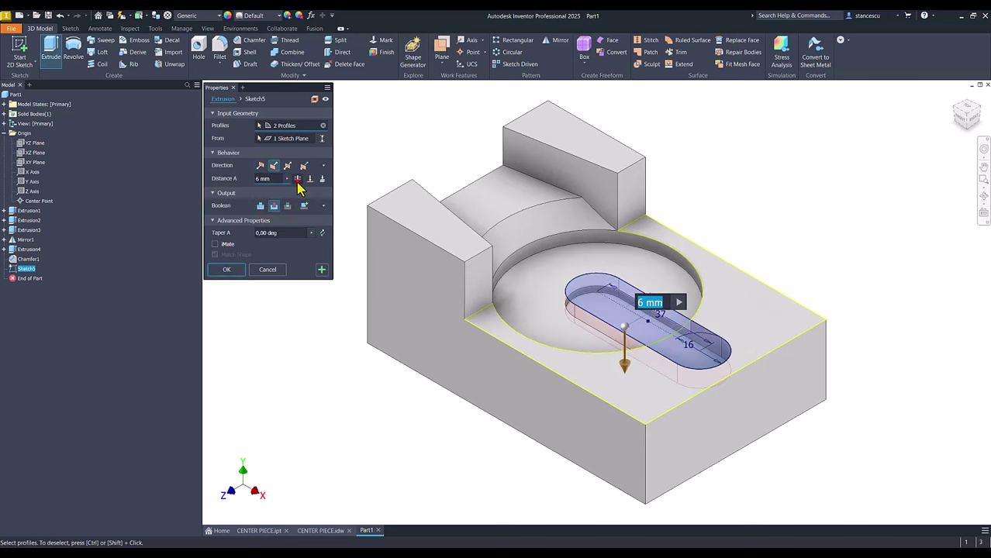
{"action": "left_click", "coordinate": [298, 179]}
{"action": "left_click", "coordinate": [227, 269]}
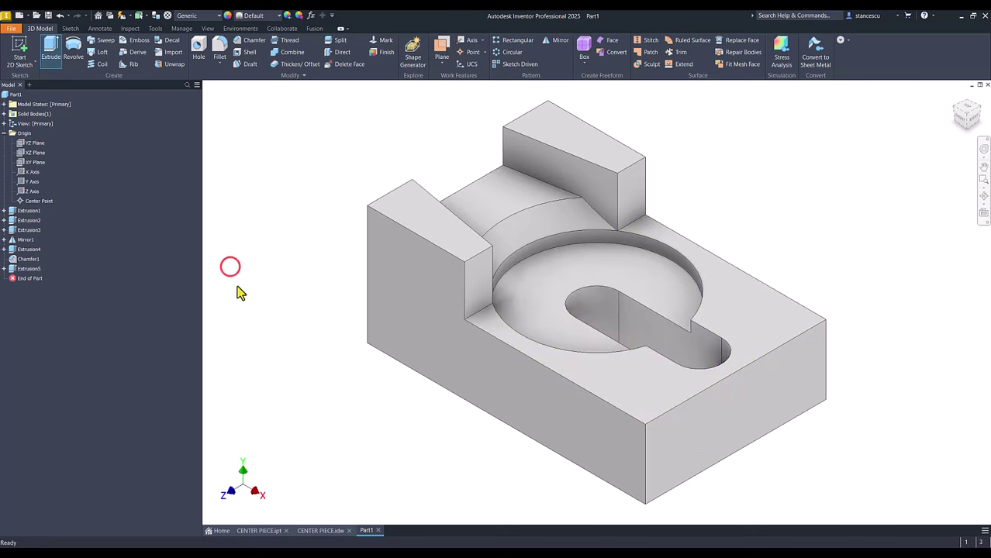
{"action": "left_click", "coordinate": [307, 371]}
{"action": "key", "text": "F5"}
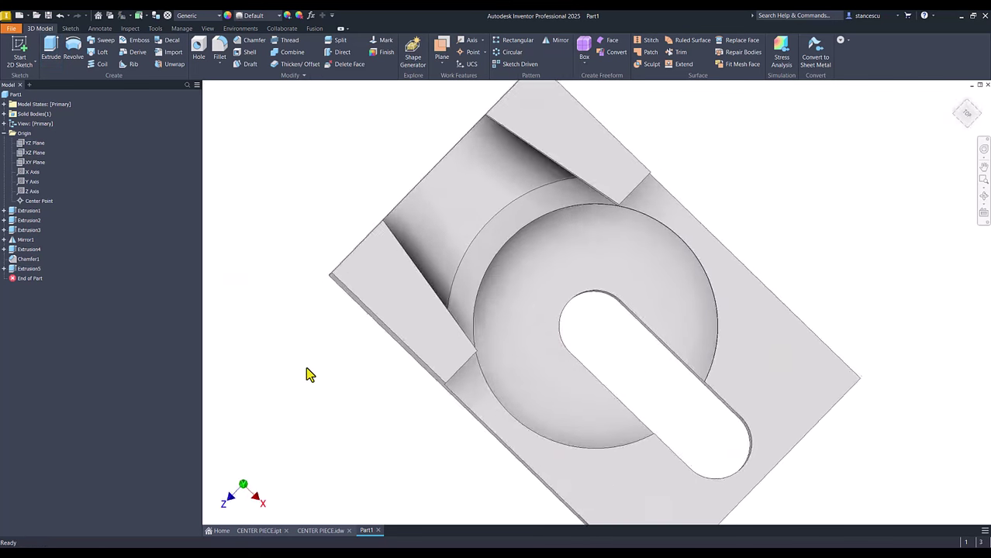
{"action": "key", "text": "F6"}
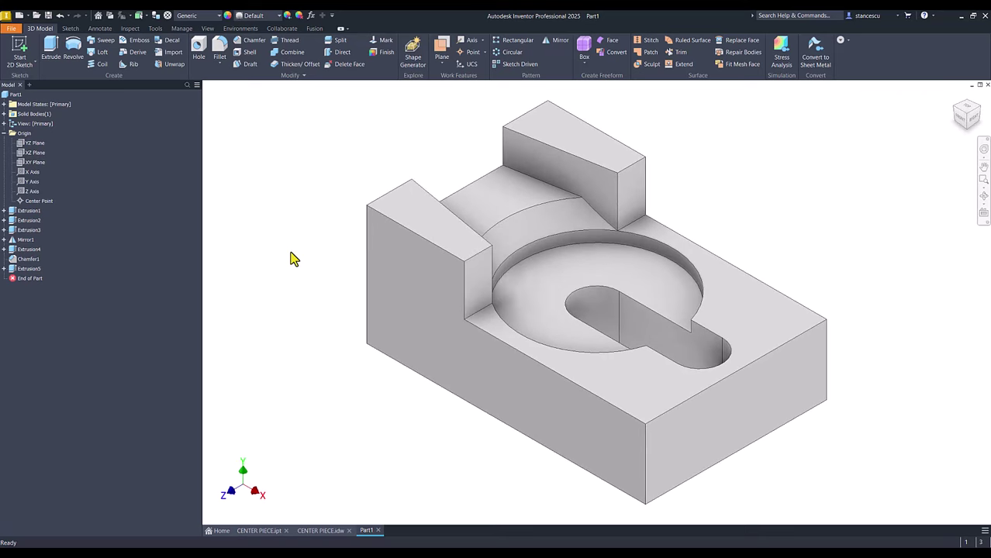
{"action": "left_click", "coordinate": [316, 531]}
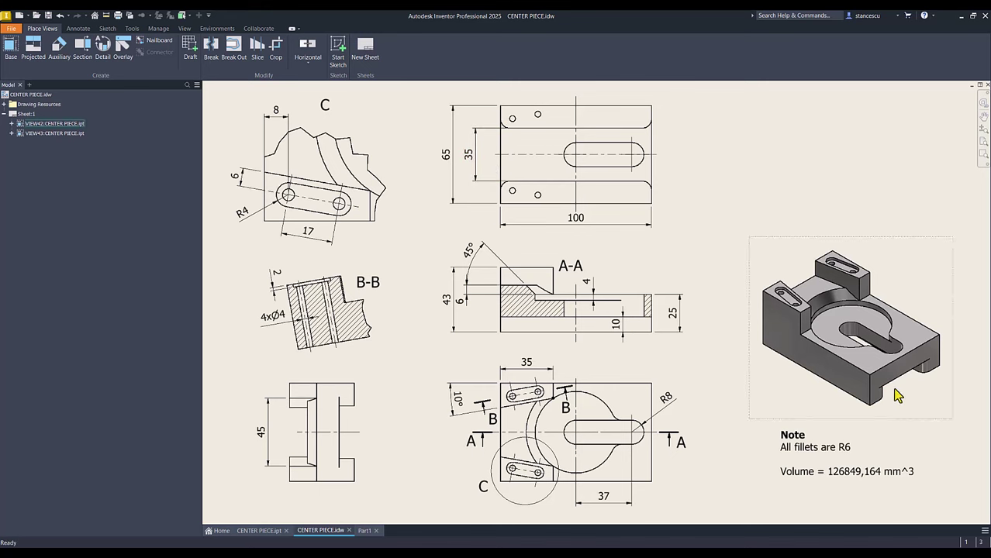
{"action": "left_click", "coordinate": [364, 531]}
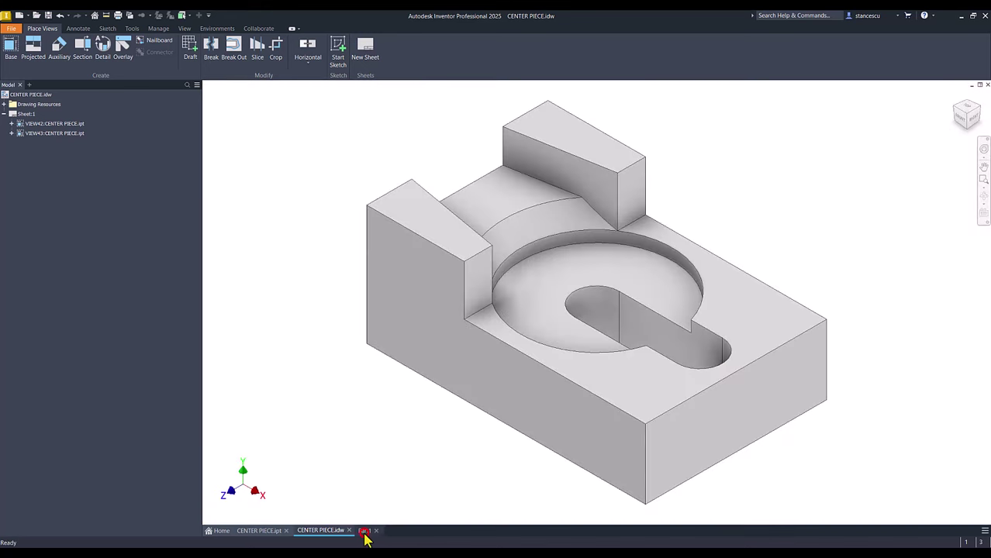
Step: Start a sketch on the front end face and draw a 35 by 10 two-point rectangle on the bottom edge
{"action": "left_click", "coordinate": [691, 428]}
{"action": "left_click", "coordinate": [762, 419]}
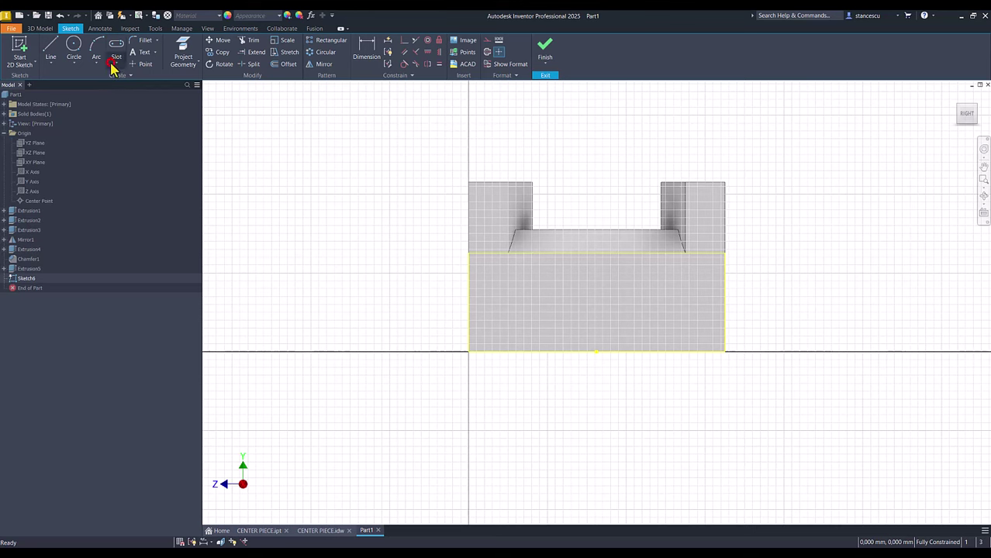
{"action": "left_click", "coordinate": [113, 68]}
{"action": "left_click", "coordinate": [117, 84]}
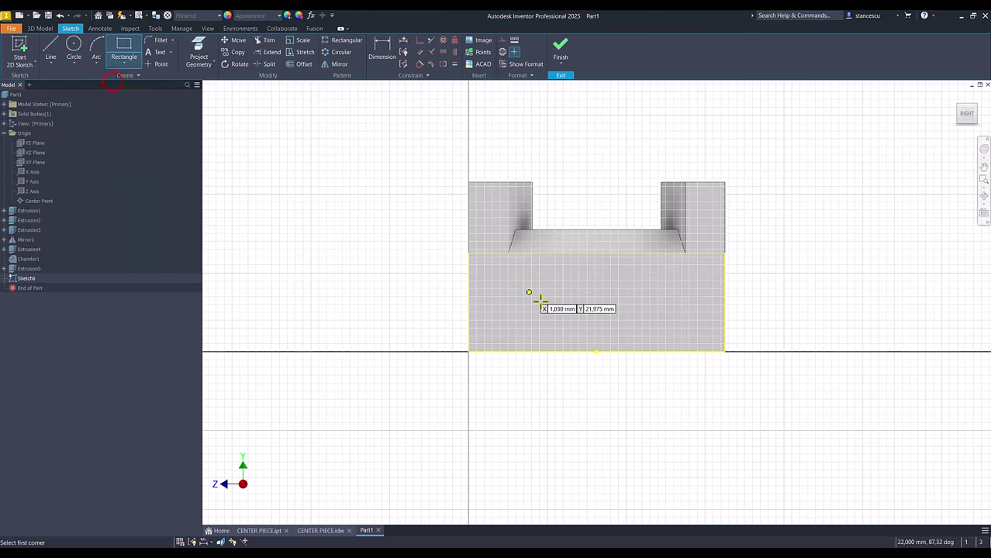
{"action": "left_click", "coordinate": [571, 351]}
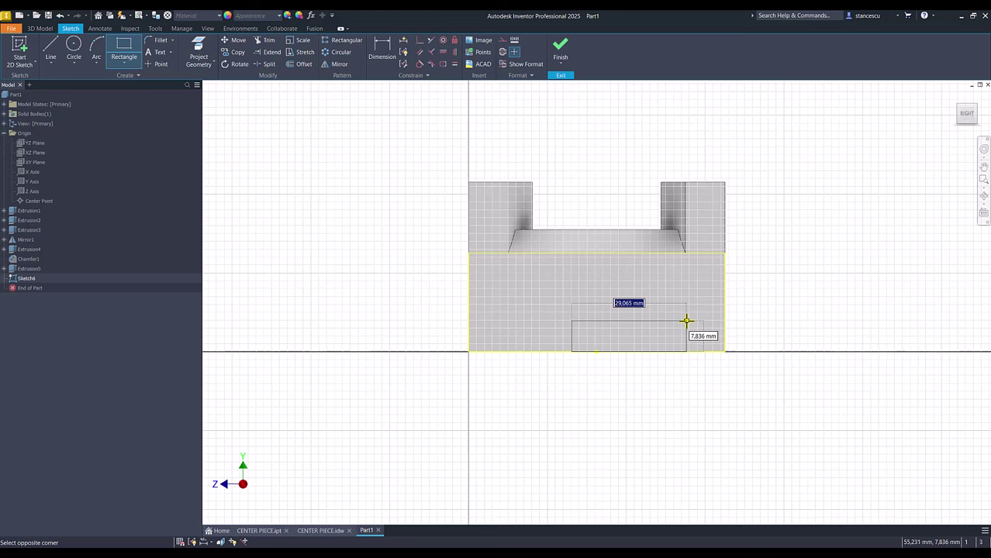
{"action": "type", "text": "35"}
{"action": "key", "text": "Tab"}
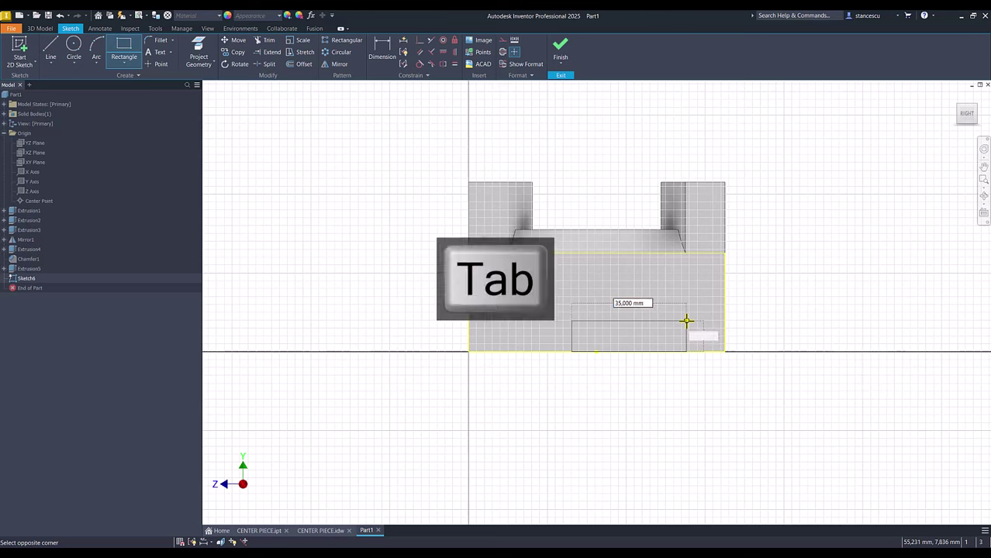
{"action": "type", "text": "10"}
{"action": "key", "text": "Return"}
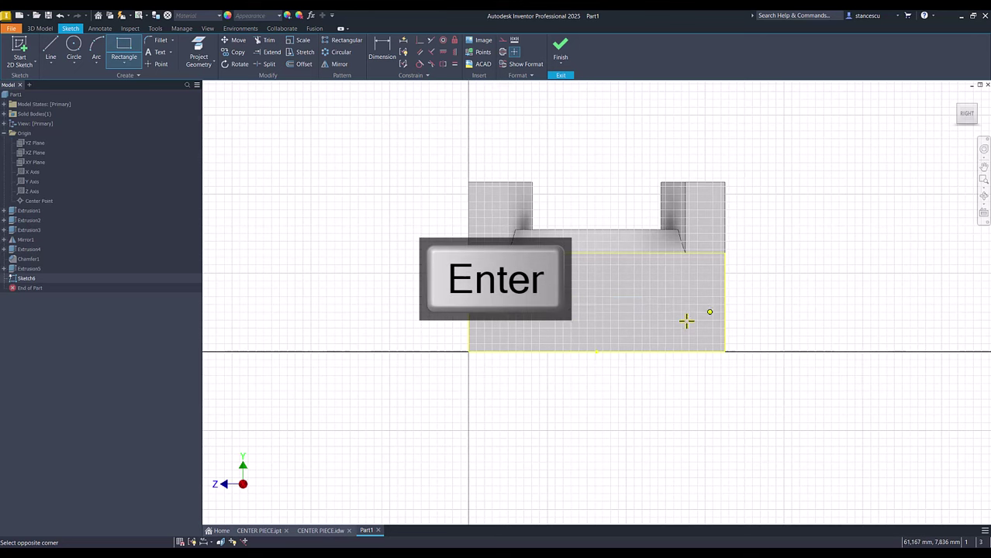
Step: Make the rectangle's bottom-edge midpoint coincident with the origin point
{"action": "left_click", "coordinate": [420, 40]}
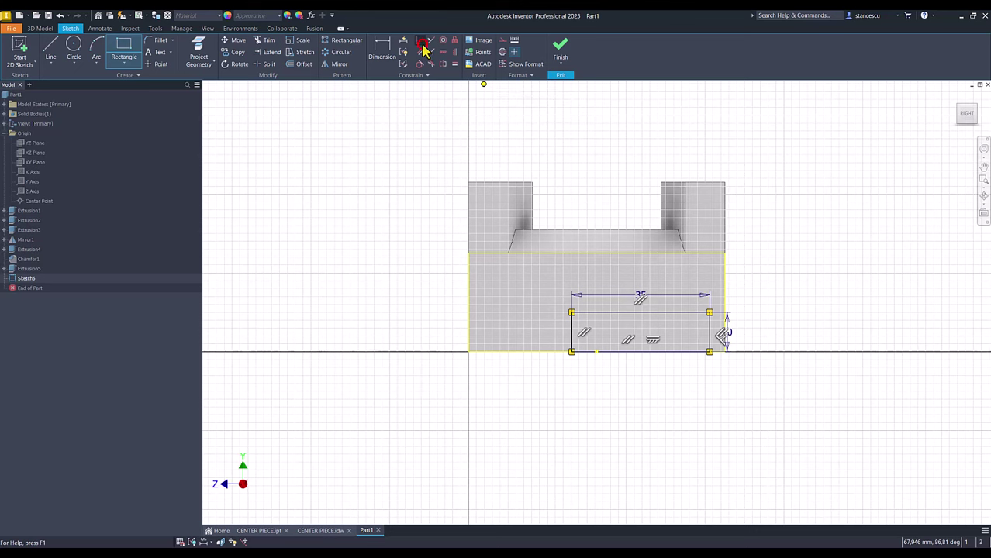
{"action": "left_click", "coordinate": [642, 353]}
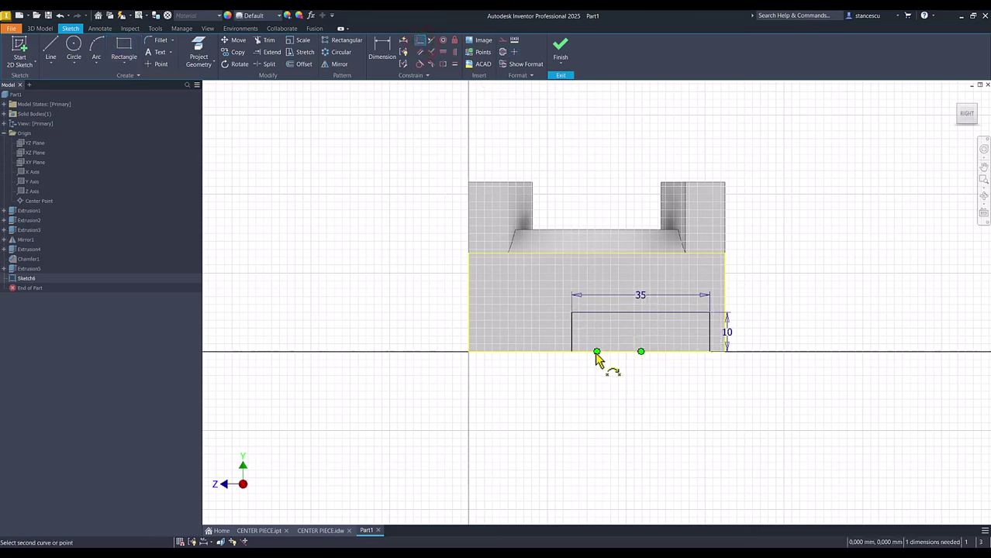
{"action": "left_click", "coordinate": [595, 353]}
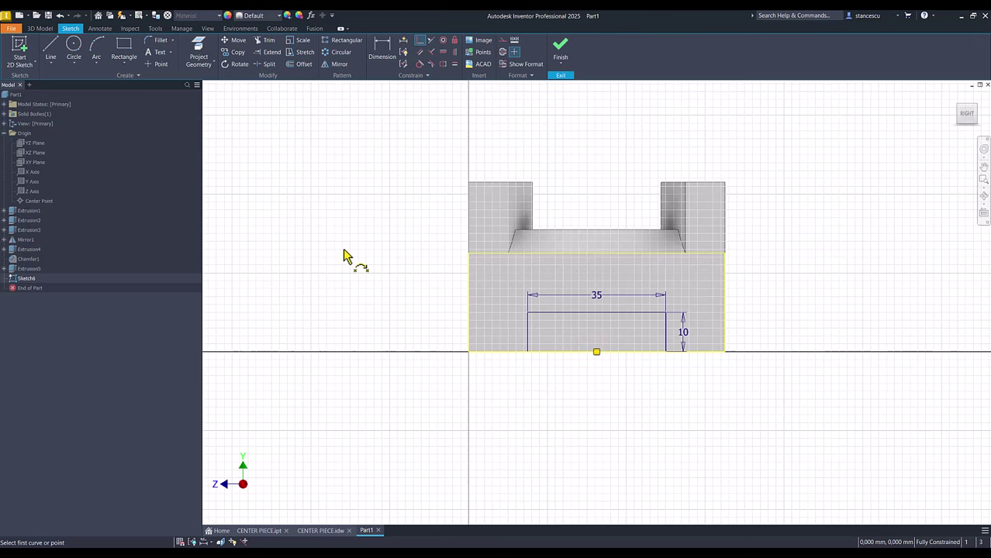
Step: Extrude Sketch6's 35 × 10 rectangle as a Through All cut, then return to the home view
{"action": "left_click", "coordinate": [563, 50]}
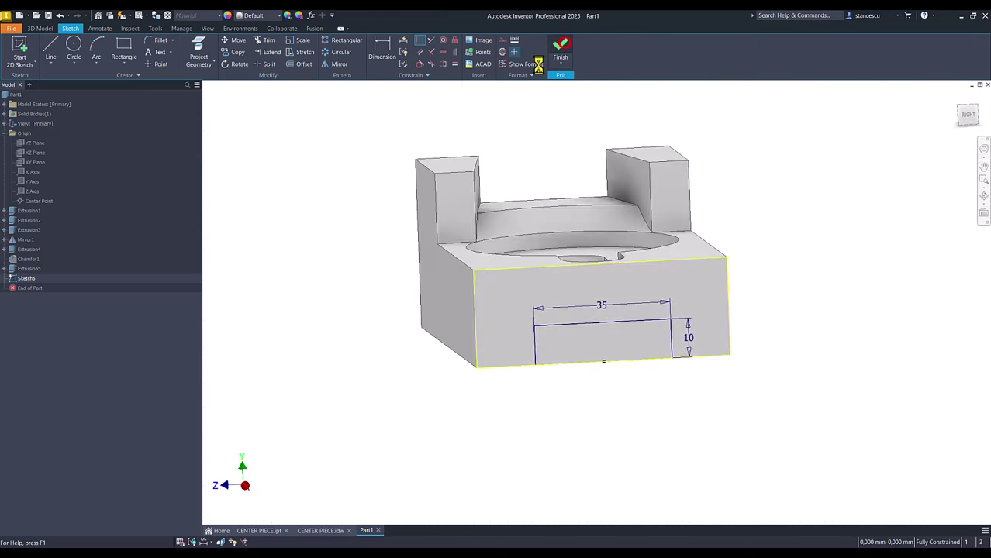
{"action": "left_click", "coordinate": [52, 48]}
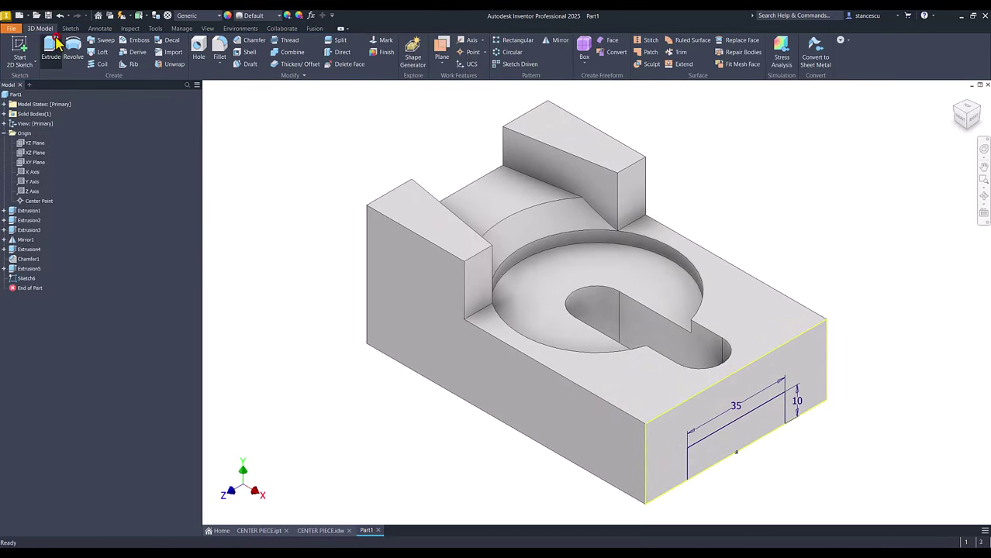
{"action": "left_click", "coordinate": [725, 434]}
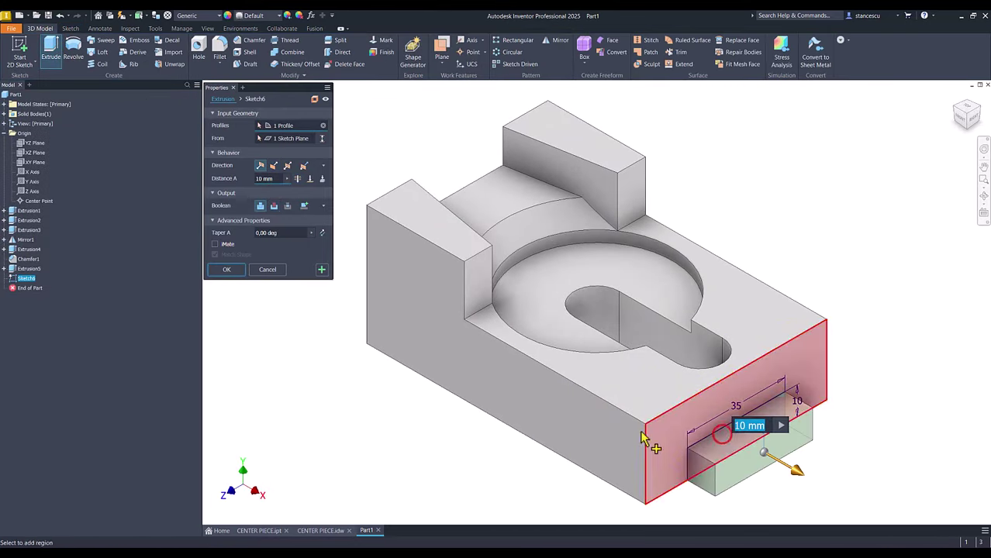
{"action": "left_click", "coordinate": [274, 205]}
{"action": "left_click", "coordinate": [296, 179]}
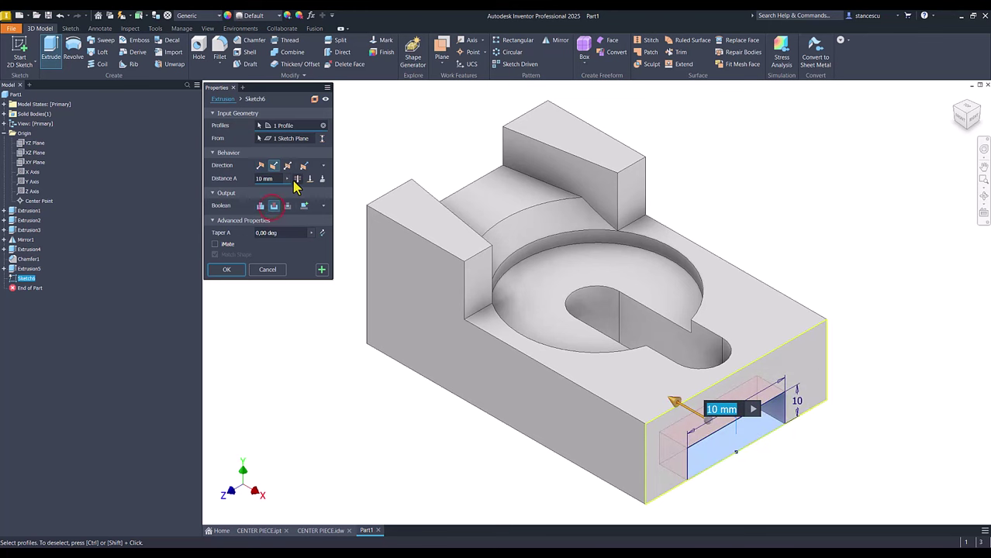
{"action": "left_click", "coordinate": [224, 269]}
{"action": "middle_click_drag", "start_coordinate": [334, 361], "coordinate": [331, 366], "text": "shift"}
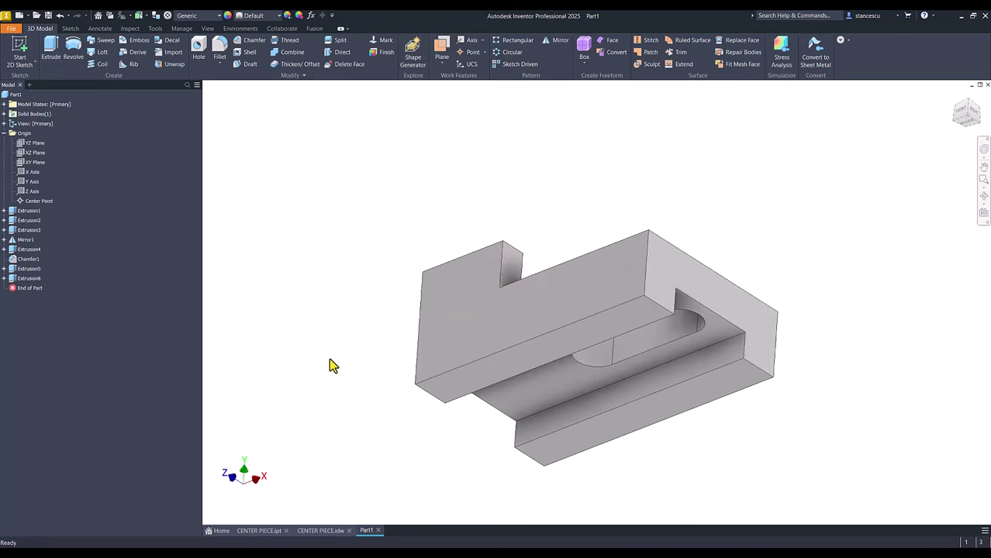
{"action": "key", "text": "F6"}
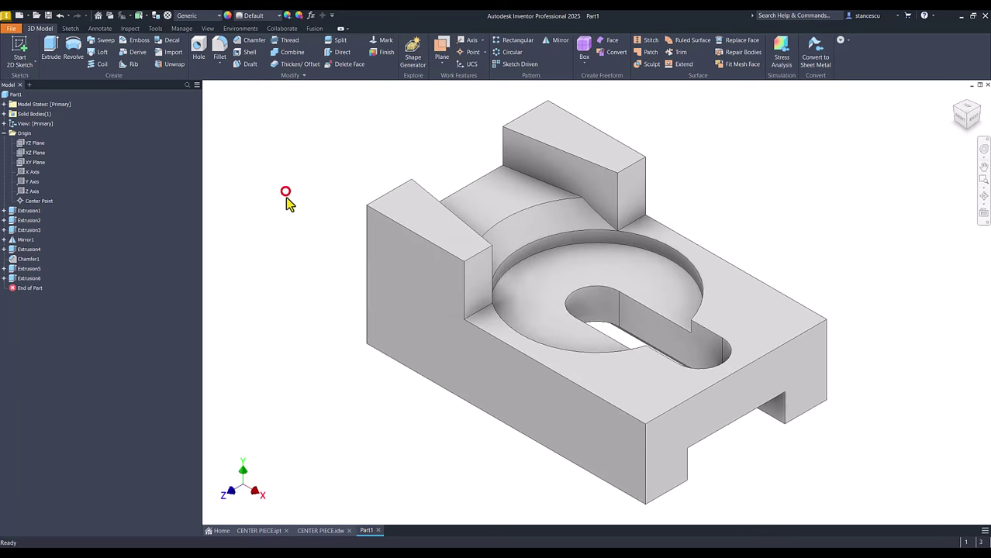
Step: Switch to the CENTER PIECE.idw drawing to check detail C's slots and section B-B's holes
{"action": "left_click", "coordinate": [320, 530]}
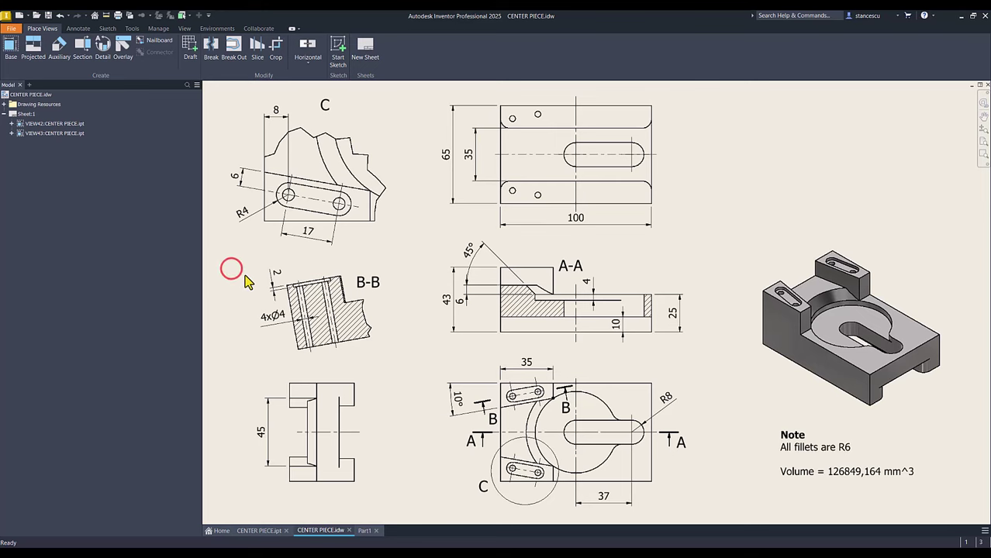
Step: Back in Part1, sketch a center-to-center slot on the left block's top face, 17 long and 8 wide
{"action": "left_click", "coordinate": [369, 530]}
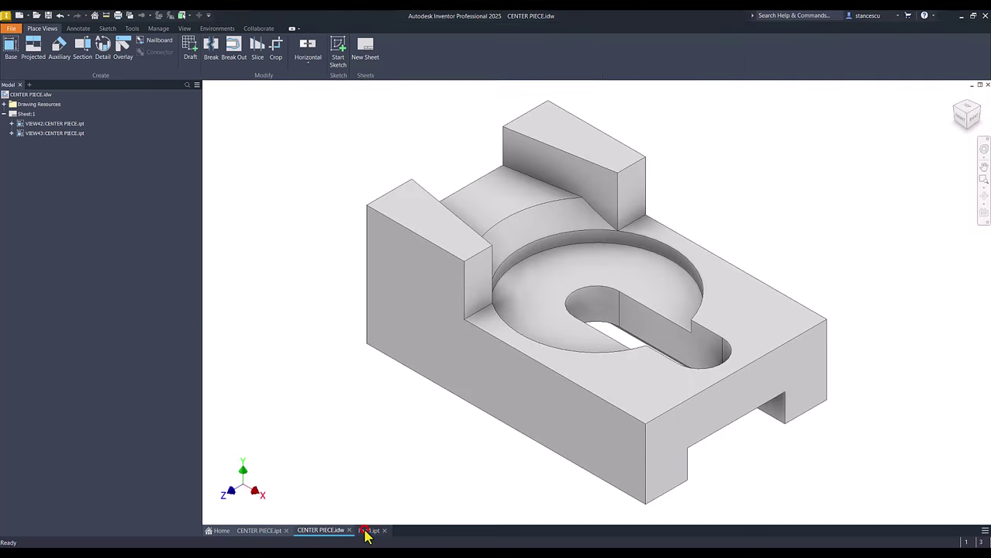
{"action": "left_click", "coordinate": [443, 224]}
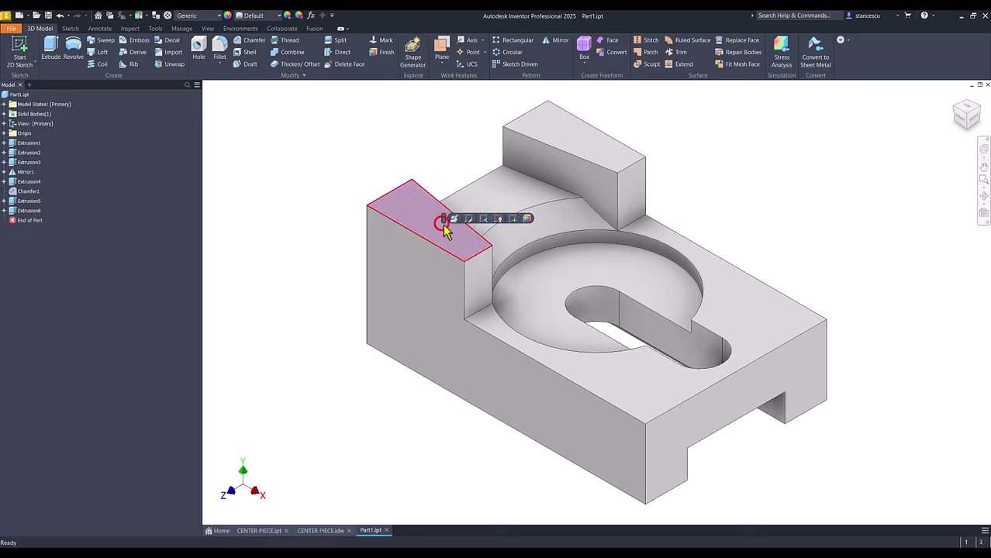
{"action": "left_click", "coordinate": [512, 219]}
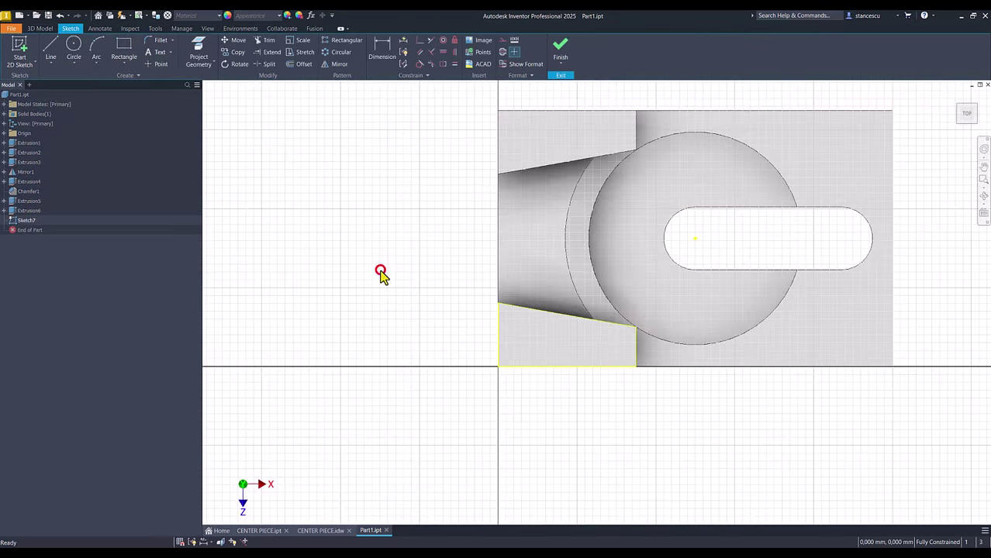
{"action": "left_click", "coordinate": [124, 66]}
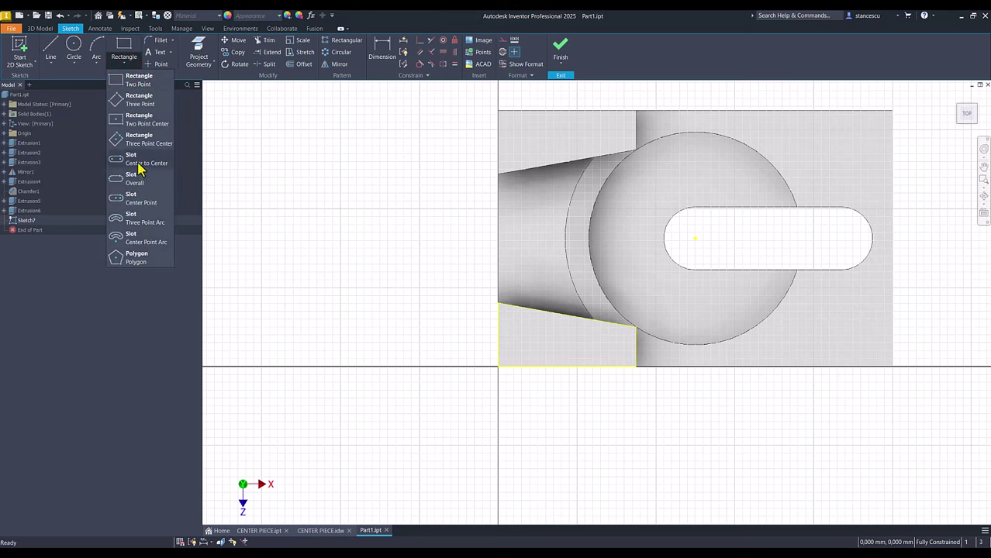
{"action": "left_click", "coordinate": [141, 168]}
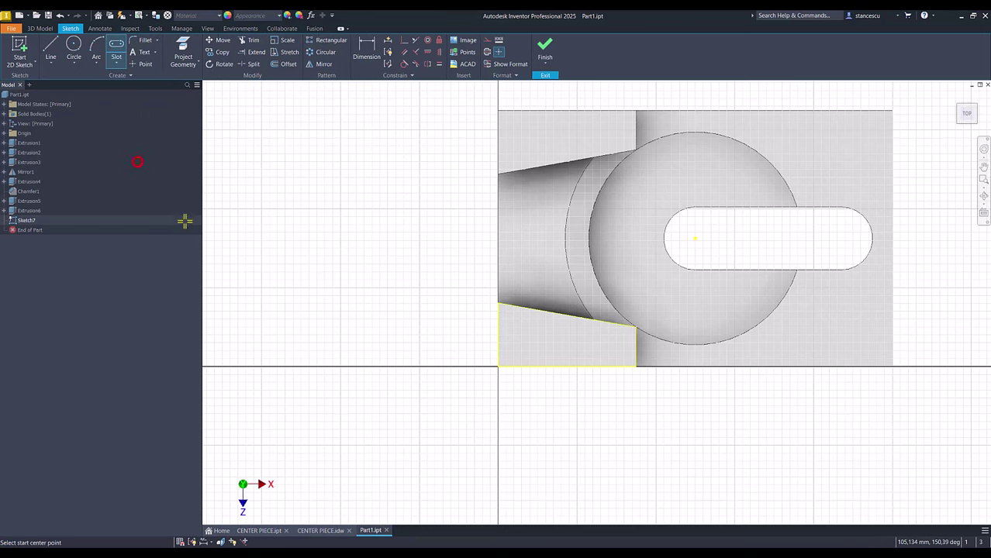
{"action": "left_click", "coordinate": [521, 326]}
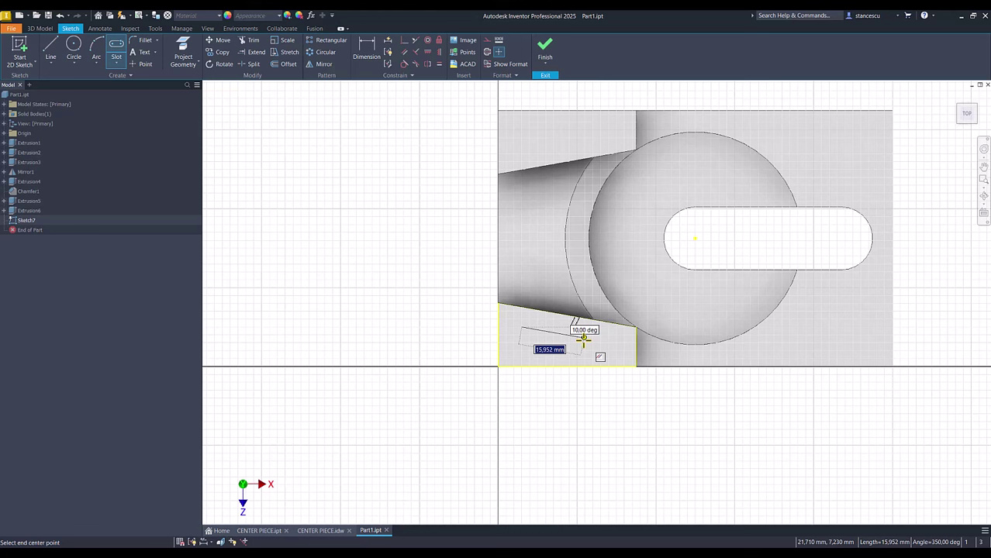
{"action": "key", "text": "Return"}
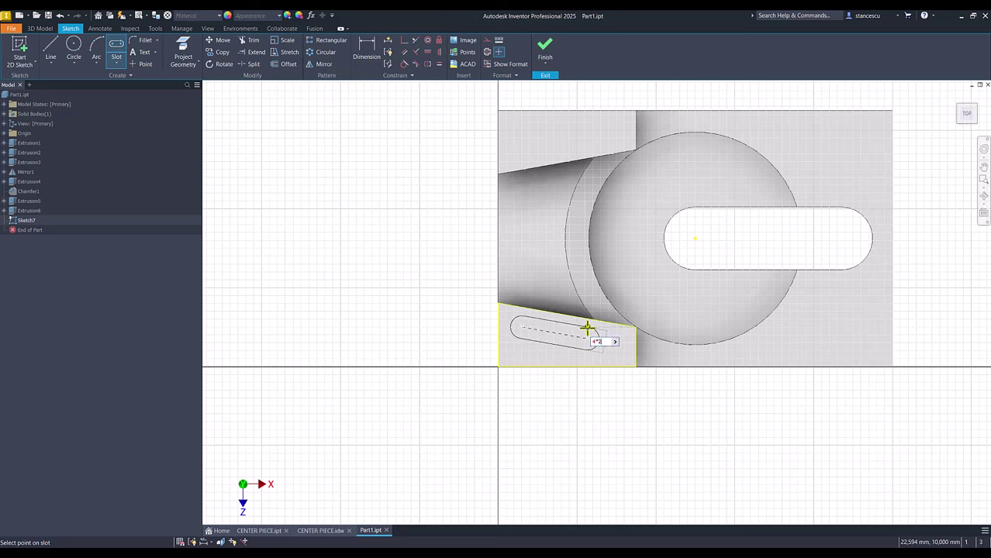
{"action": "type", "text": "4*2"}
{"action": "key", "text": "Return"}
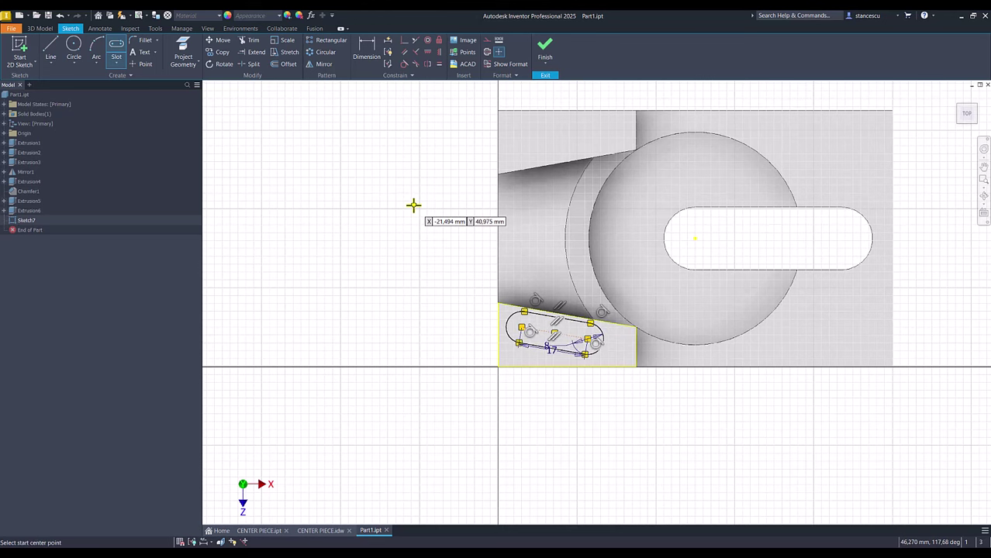
Step: Dimension the slot 6 mm from the pad's top edge and 8 mm from its left edge
{"action": "left_click", "coordinate": [367, 49]}
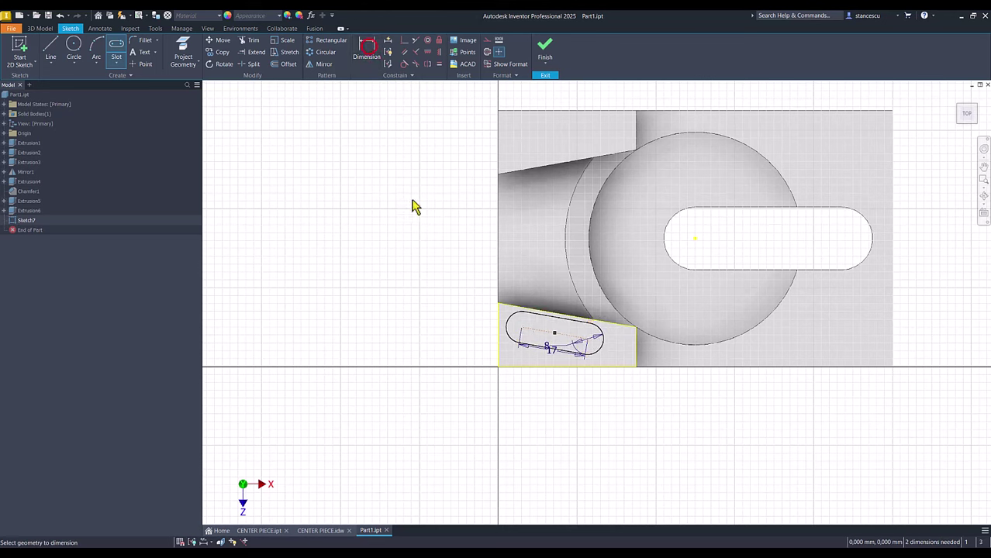
{"action": "left_click", "coordinate": [535, 332]}
{"action": "left_click", "coordinate": [515, 303]}
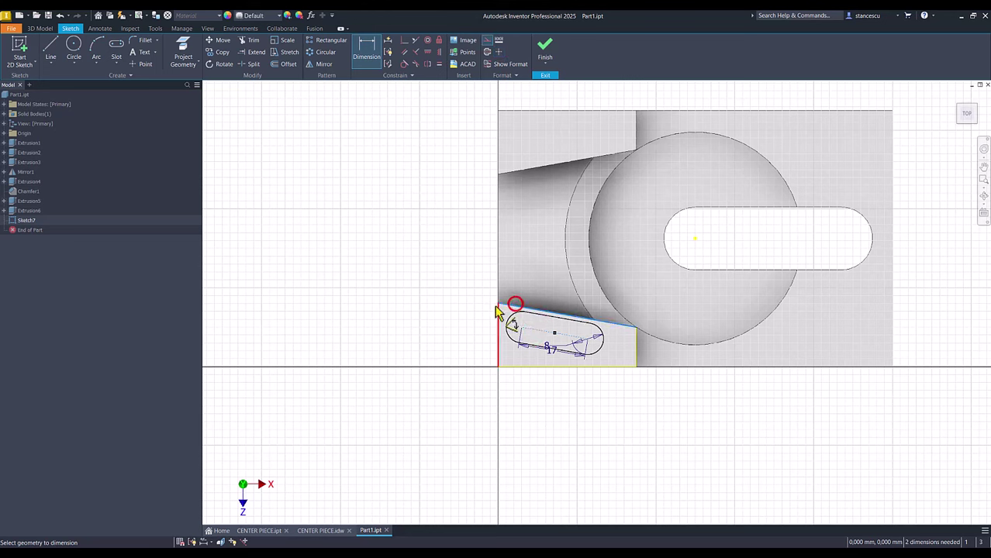
{"action": "left_click", "coordinate": [465, 307]}
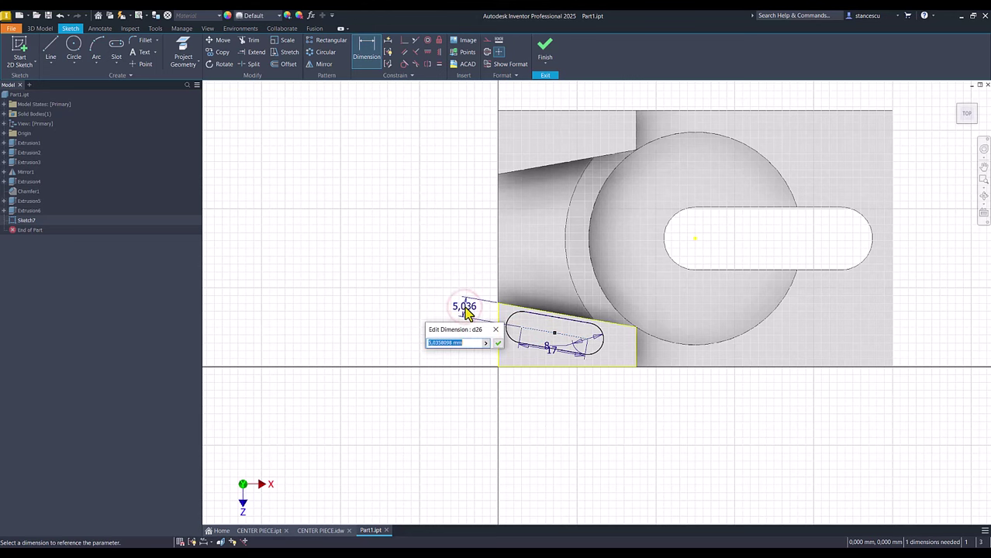
{"action": "type", "text": "6"}
{"action": "key", "text": "Return"}
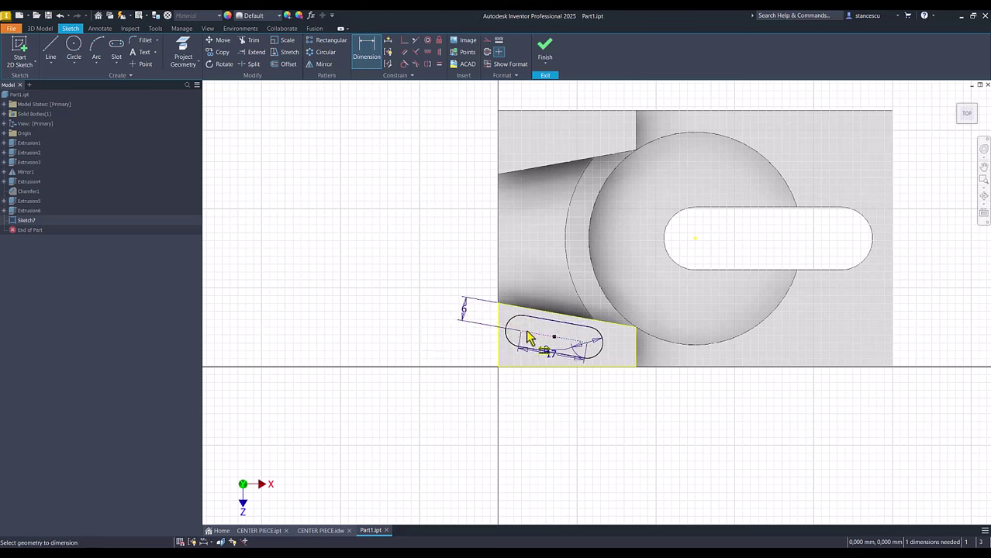
{"action": "left_click", "coordinate": [521, 331]}
{"action": "left_click", "coordinate": [499, 357]}
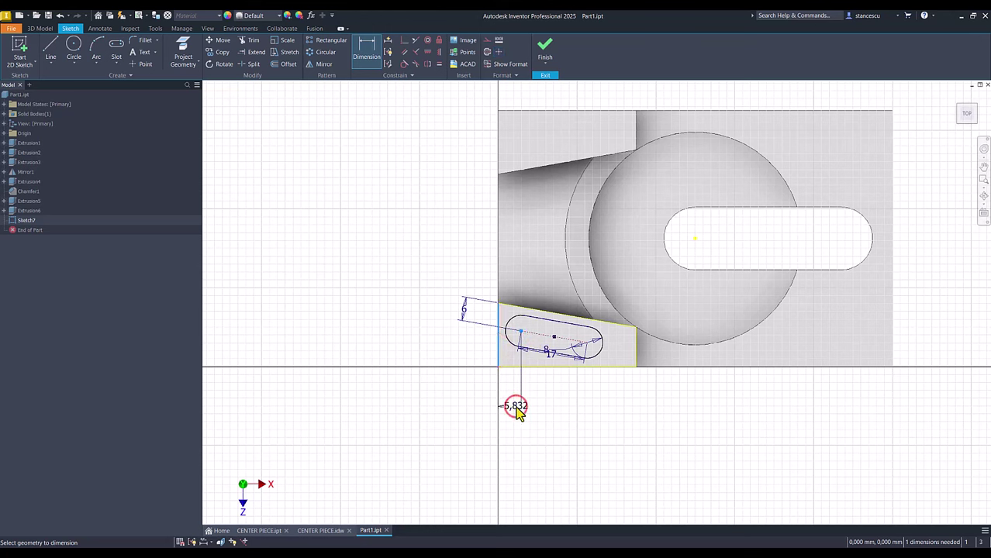
{"action": "left_click", "coordinate": [517, 413]}
{"action": "key", "text": "Return"}
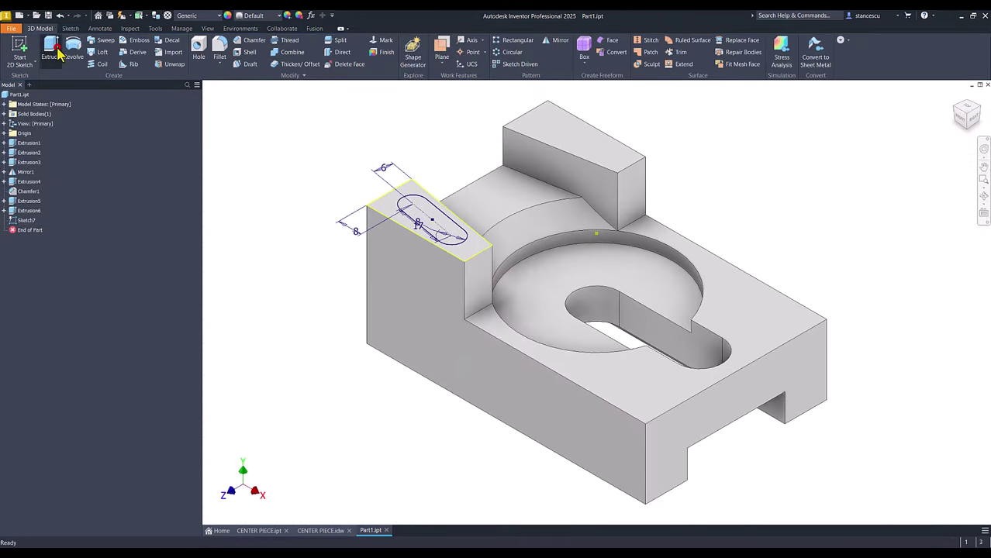
Step: Extrude the slot profile as a 2 mm deep cut into the pad
{"action": "left_click", "coordinate": [56, 51]}
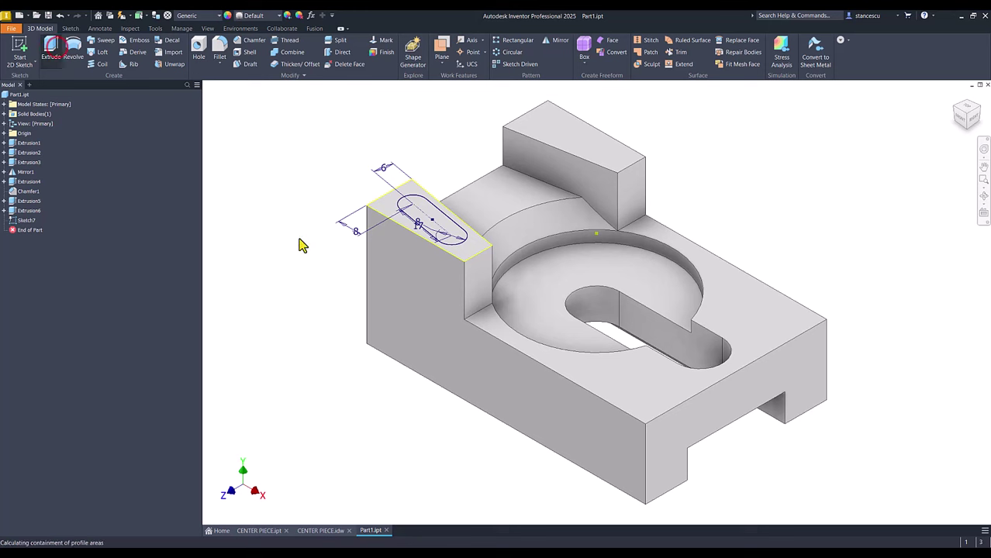
{"action": "left_click", "coordinate": [400, 223]}
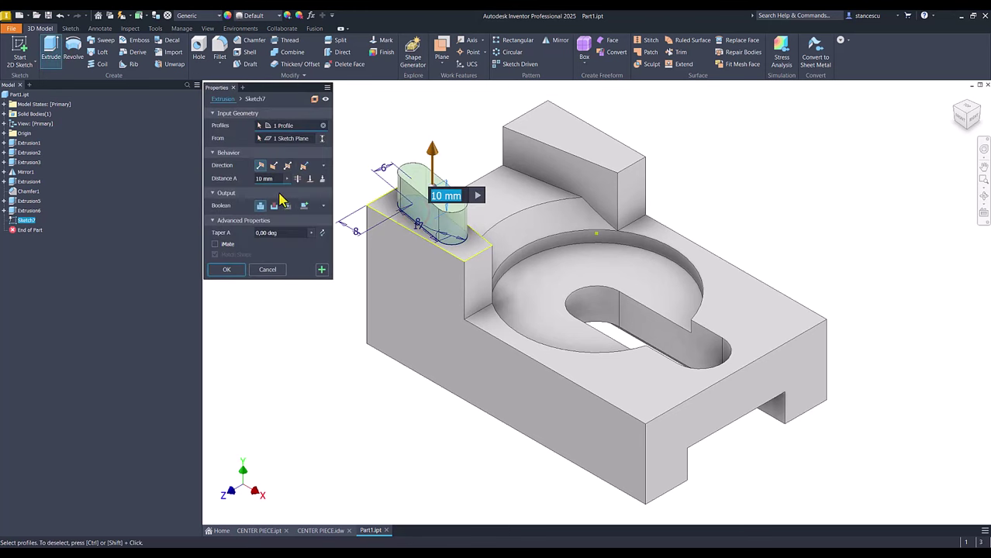
{"action": "left_click", "coordinate": [275, 206]}
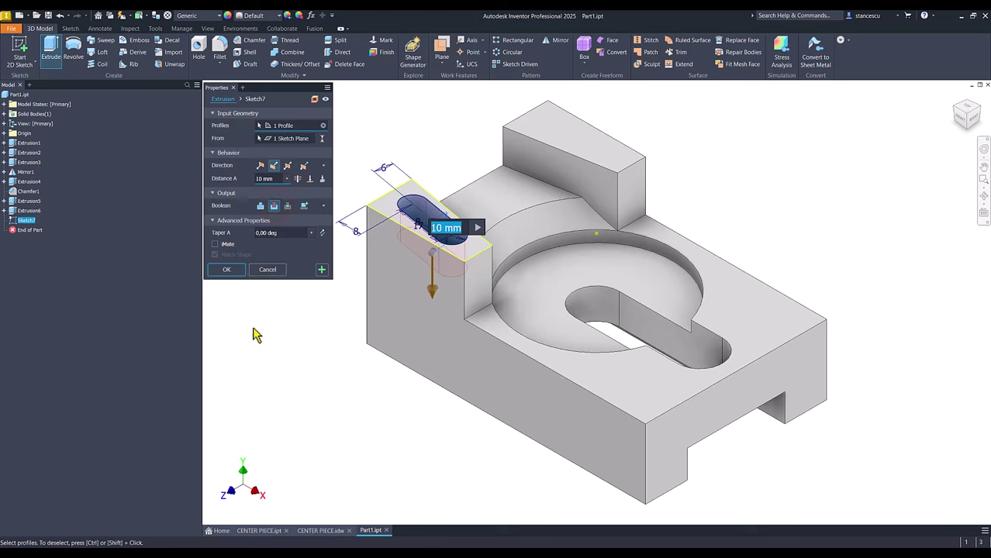
{"action": "type", "text": "2"}
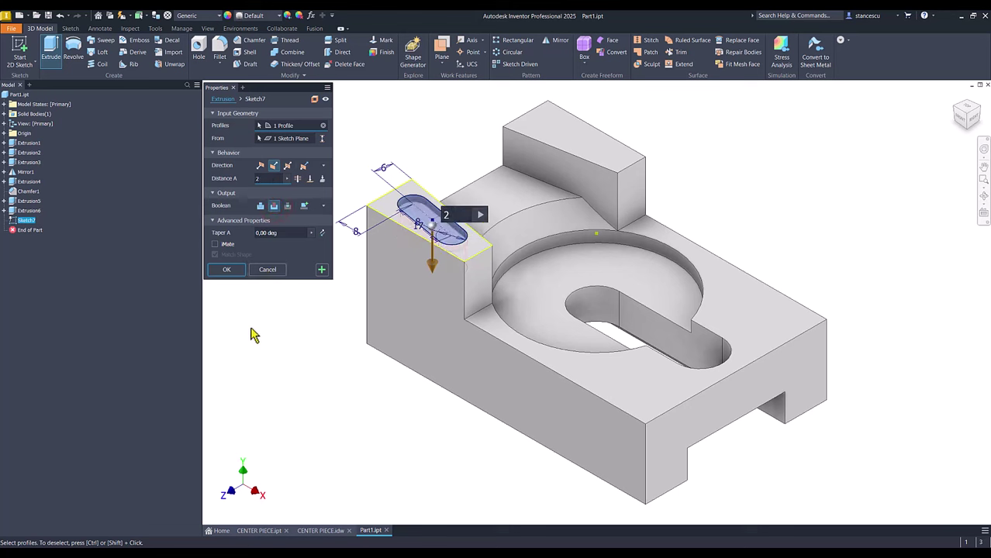
{"action": "left_click", "coordinate": [225, 272]}
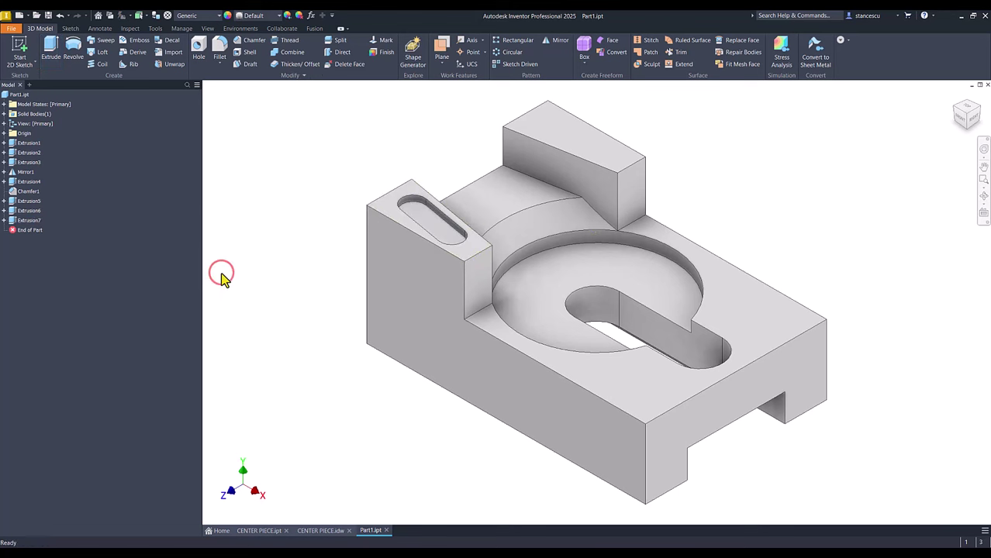
Step: Create and finish a new sketch on the floor of the slot
{"action": "left_click", "coordinate": [419, 217]}
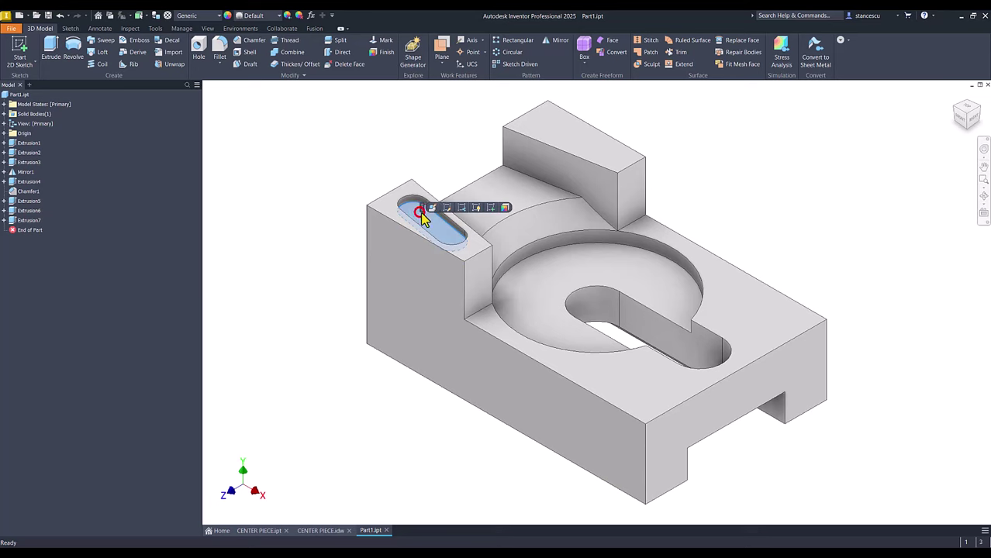
{"action": "left_click", "coordinate": [491, 211]}
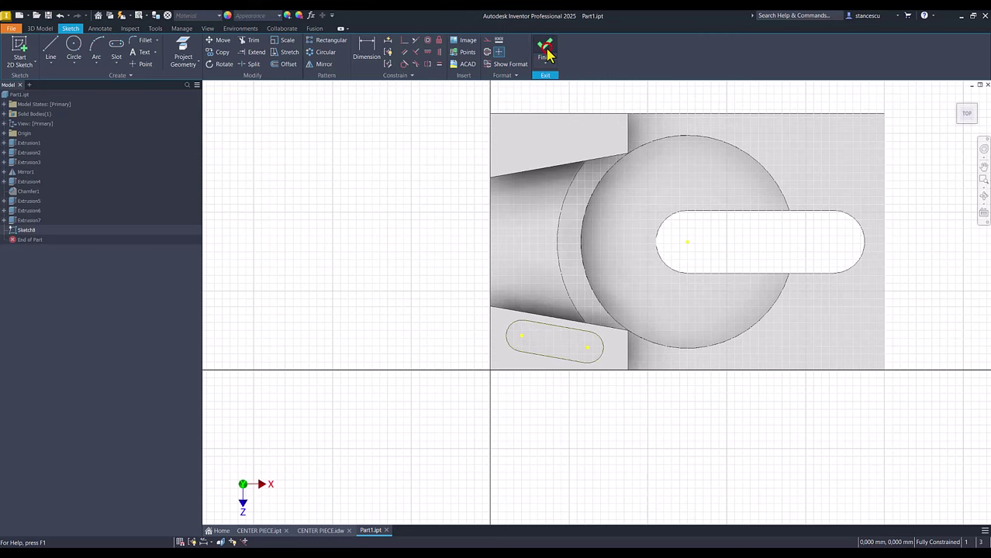
{"action": "left_click", "coordinate": [546, 49]}
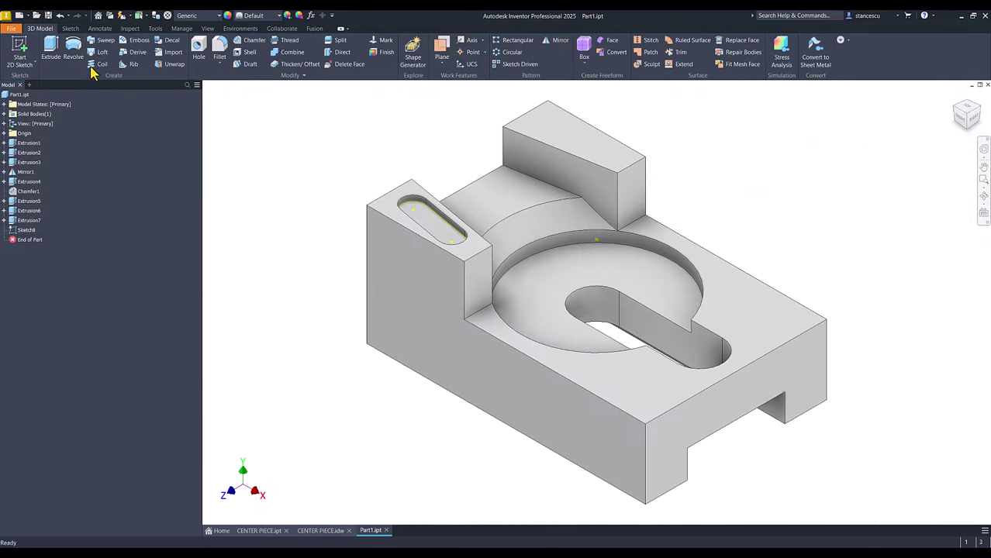
Step: Place 4 mm holes at both slot-end points of Sketch8
{"action": "left_click", "coordinate": [198, 51]}
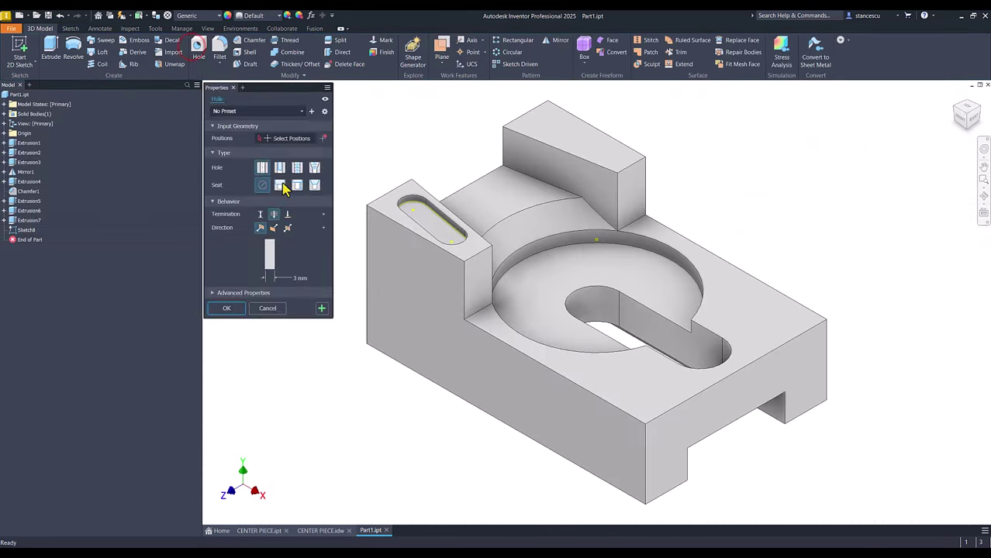
{"action": "left_click", "coordinate": [414, 212]}
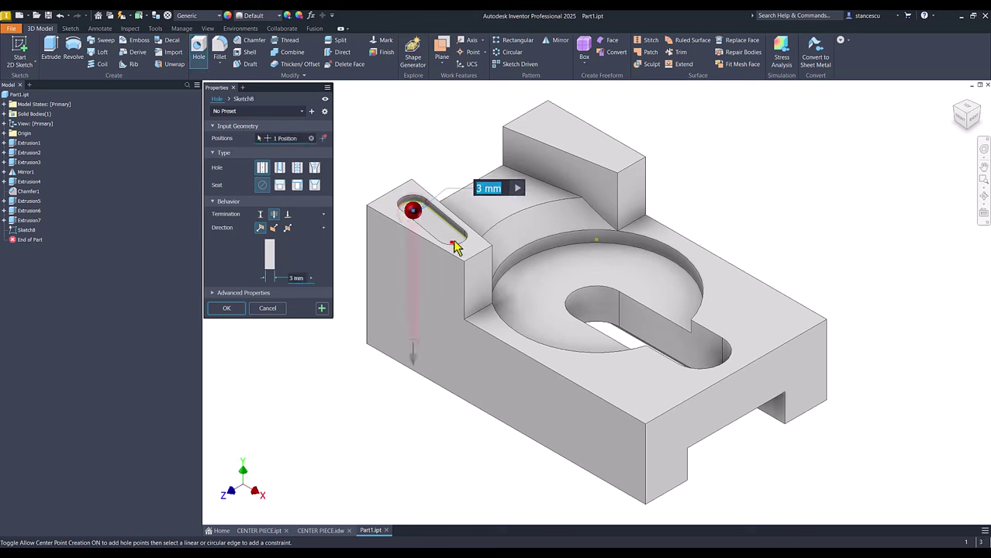
{"action": "left_click", "coordinate": [453, 244]}
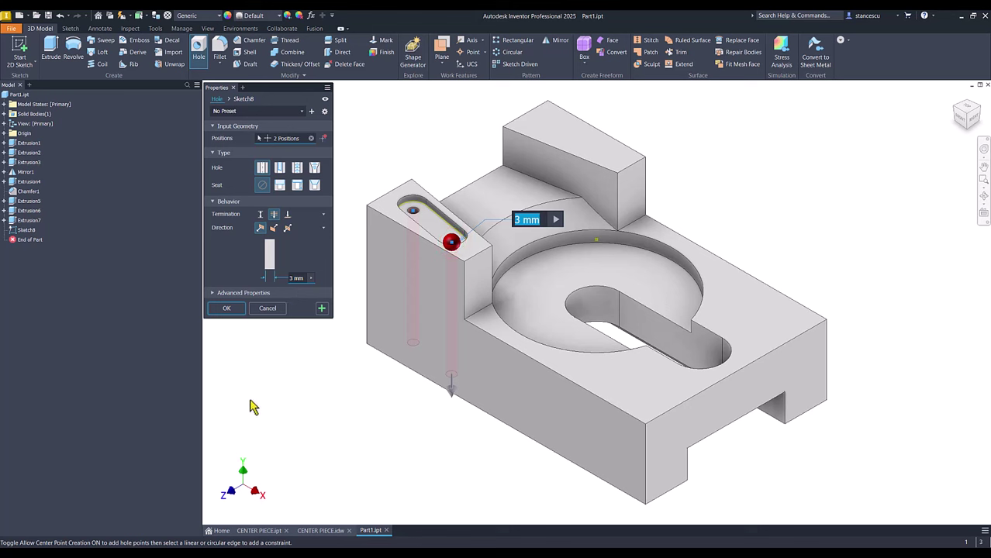
{"action": "type", "text": "4"}
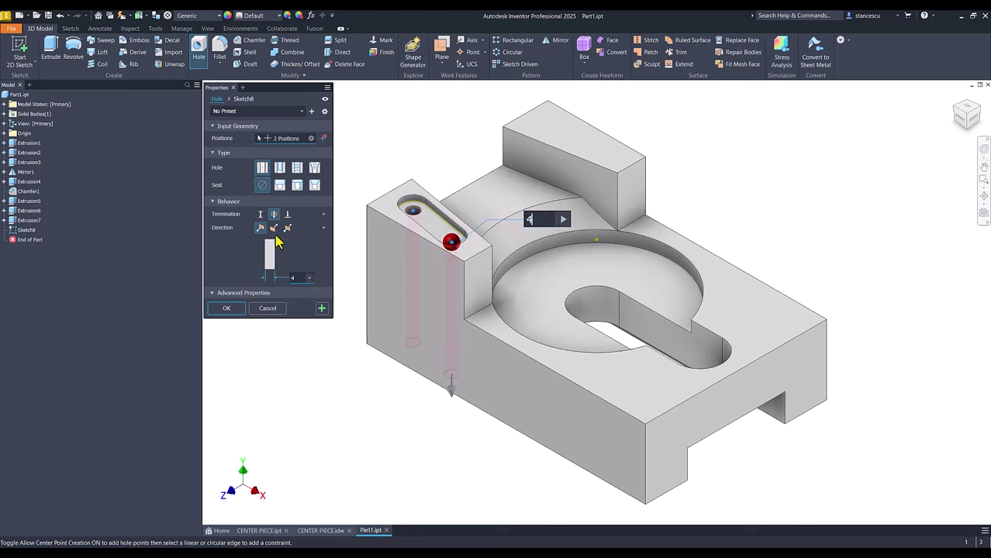
{"action": "left_click", "coordinate": [226, 308]}
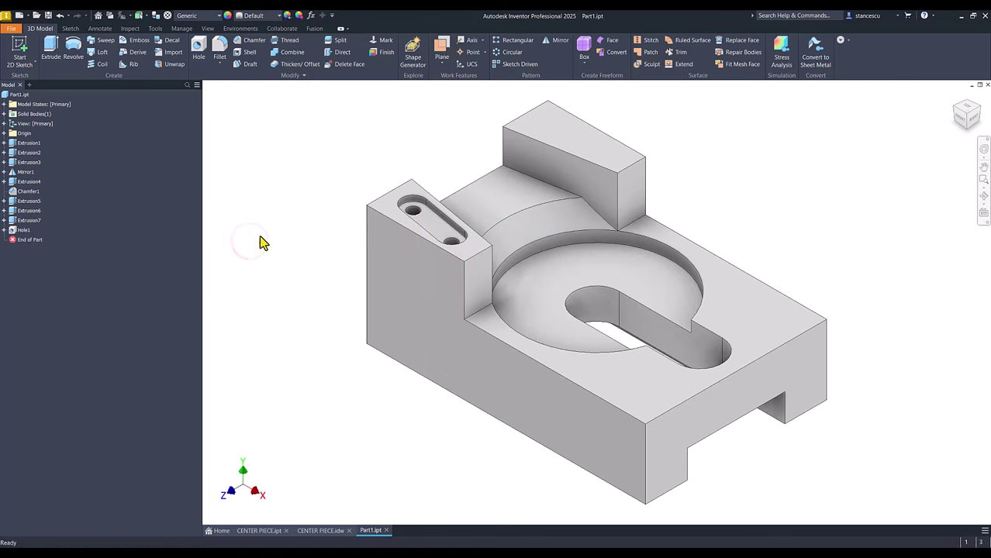
Step: Mirror Extrusion7 and Hole1 across the origin XY Plane onto the opposite pad
{"action": "left_click", "coordinate": [557, 39]}
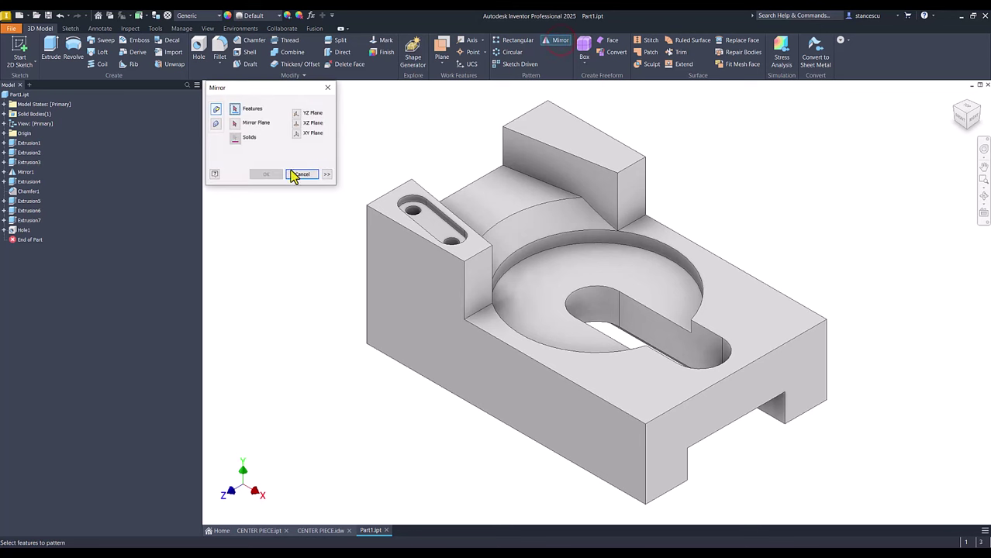
{"action": "left_click", "coordinate": [23, 221]}
{"action": "left_click", "coordinate": [23, 230]}
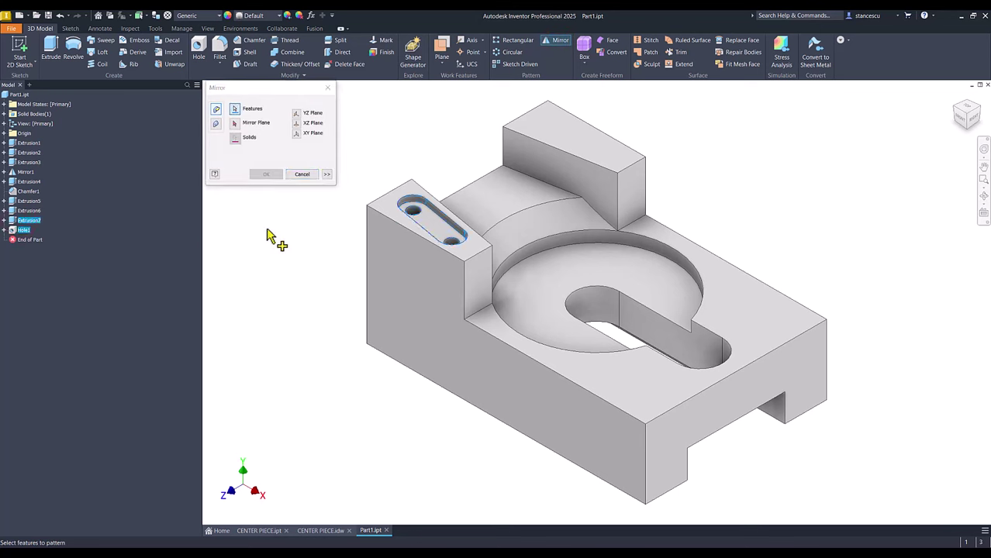
{"action": "left_click", "coordinate": [235, 124]}
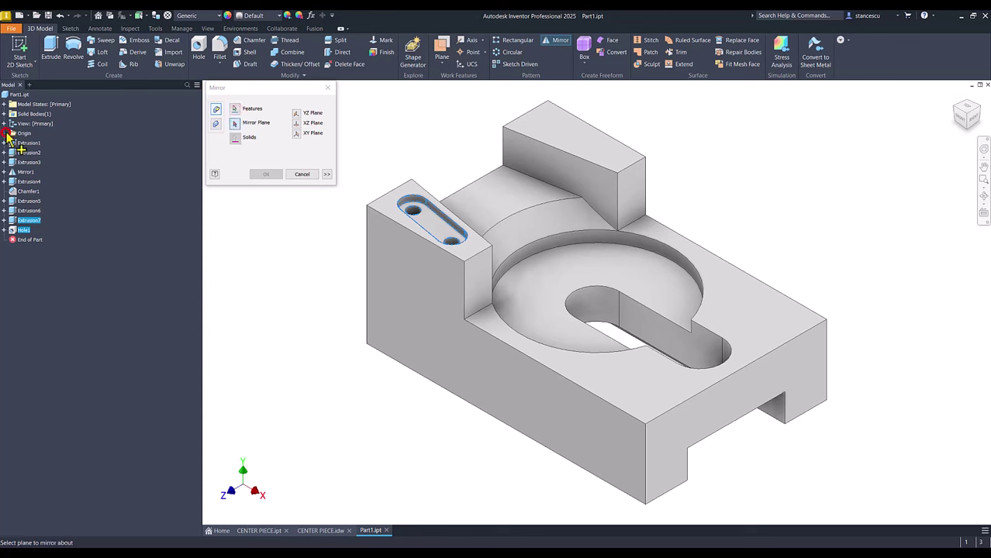
{"action": "left_click", "coordinate": [5, 133]}
{"action": "left_click", "coordinate": [33, 162]}
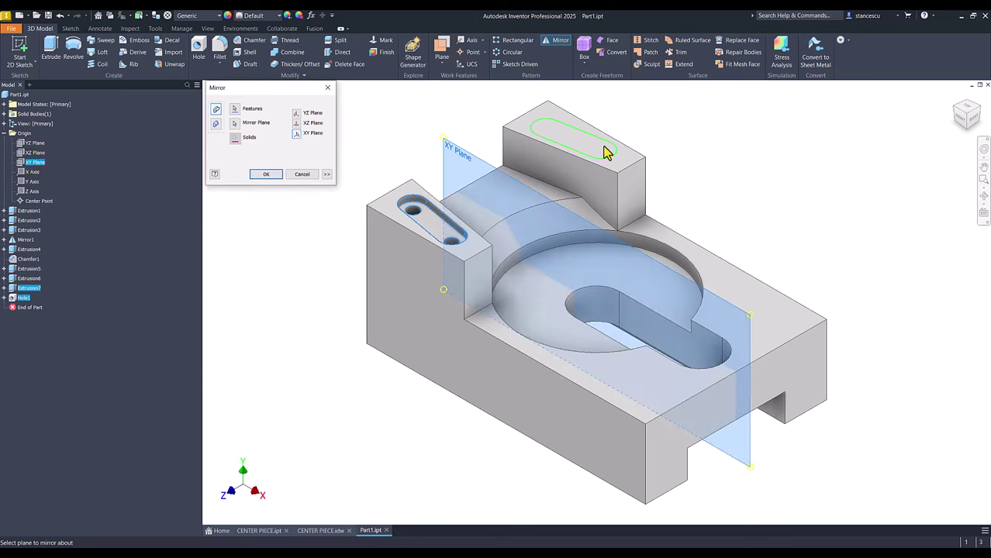
{"action": "left_click", "coordinate": [266, 173]}
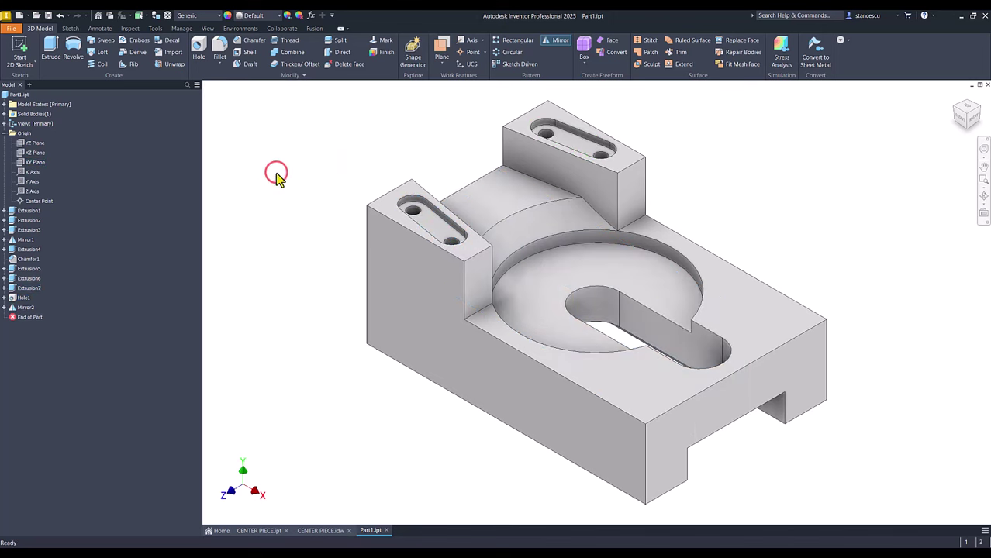
{"action": "left_click", "coordinate": [264, 243]}
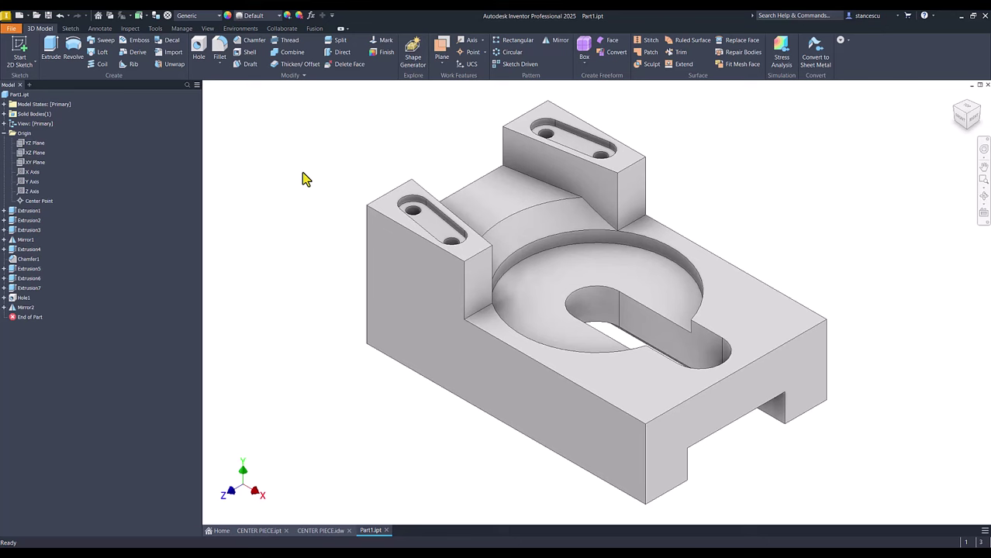
{"action": "left_click", "coordinate": [320, 530]}
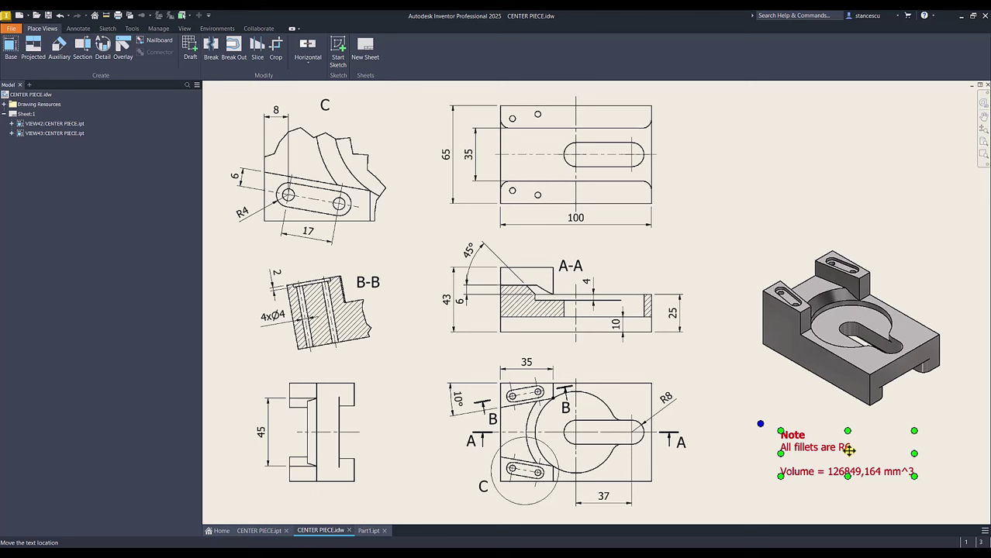
{"action": "left_click", "coordinate": [758, 381]}
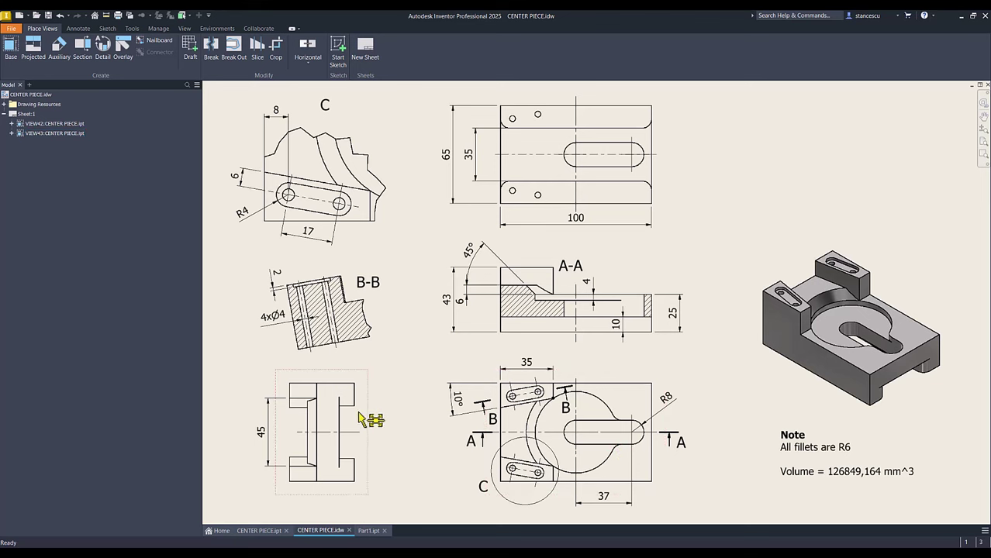
{"action": "left_click", "coordinate": [369, 531]}
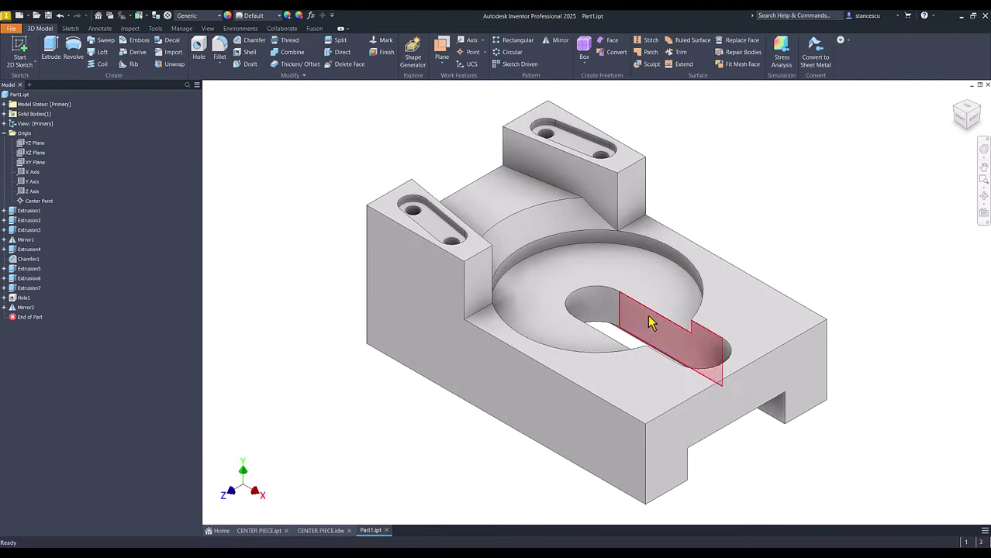
Step: Start a radius 6 fillet on the through slot edges and the front notch edges
{"action": "left_click", "coordinate": [689, 329]}
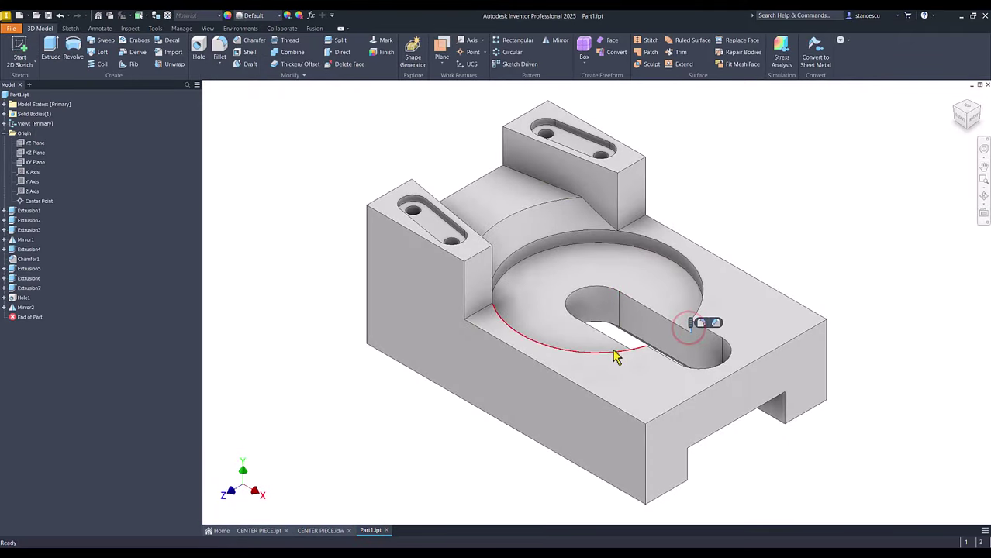
{"action": "left_click", "coordinate": [701, 324]}
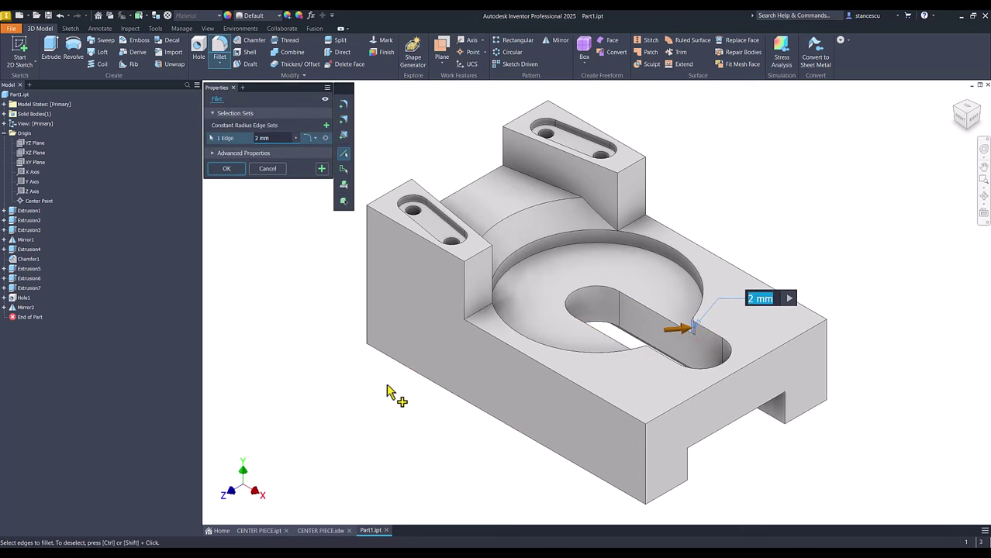
{"action": "type", "text": "6"}
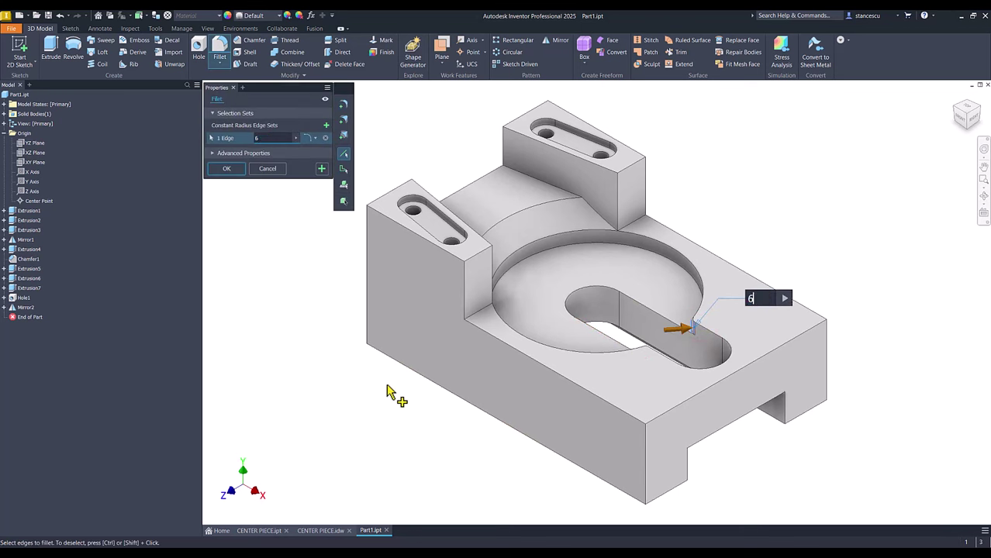
{"action": "left_click", "coordinate": [642, 361]}
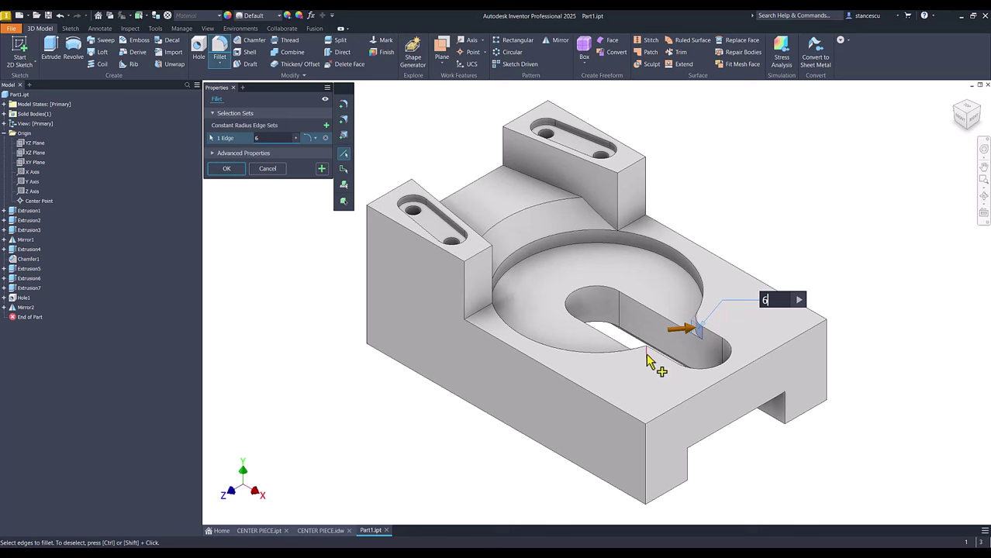
{"action": "left_click", "coordinate": [785, 417]}
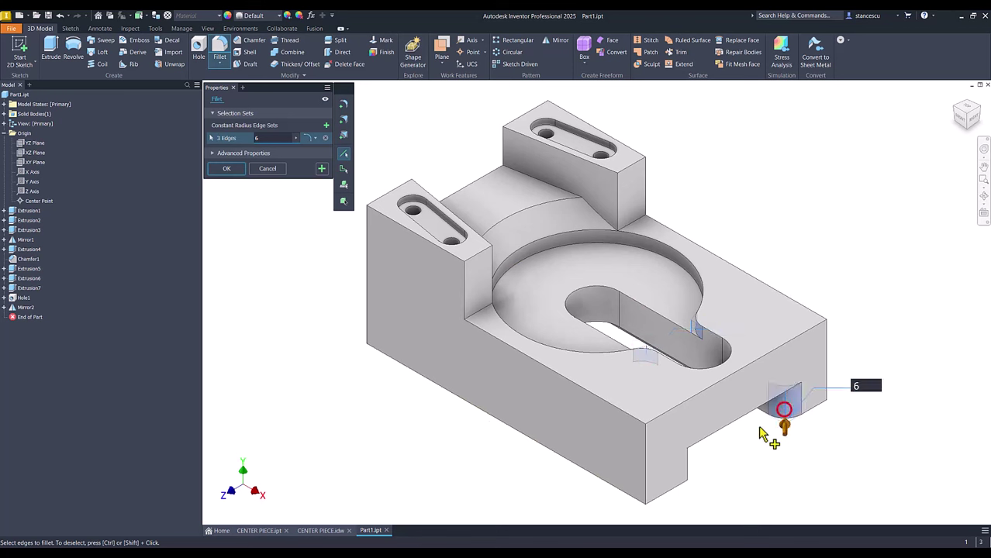
{"action": "left_click", "coordinate": [690, 464]}
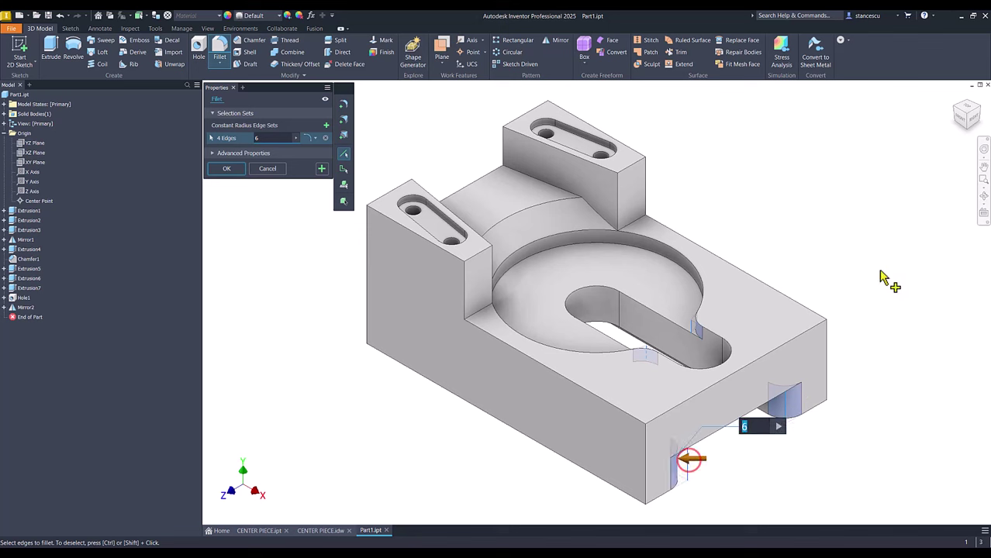
Step: Add the notch edges on the opposite side, apply the R6 fillet, and return to Home view
{"action": "left_click", "coordinate": [959, 113]}
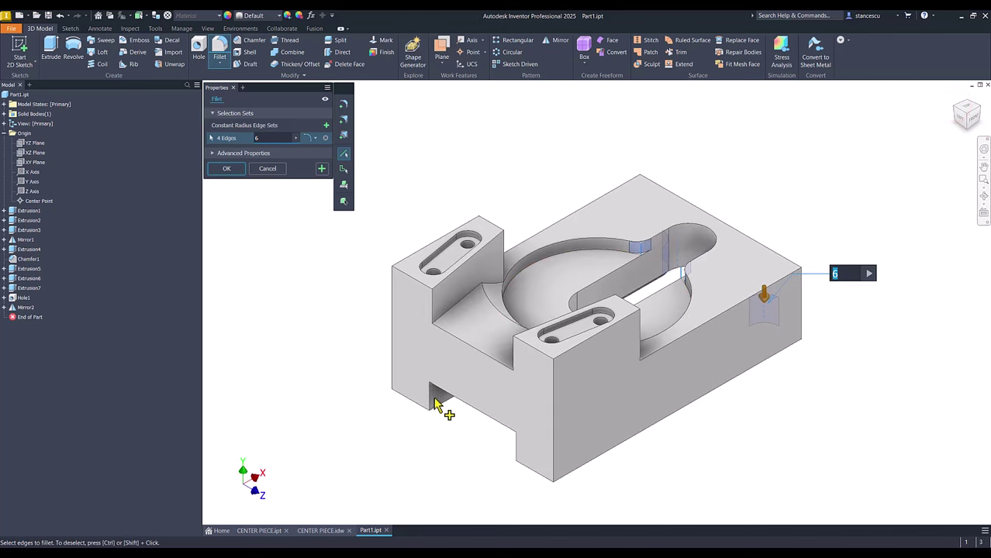
{"action": "left_click", "coordinate": [435, 404]}
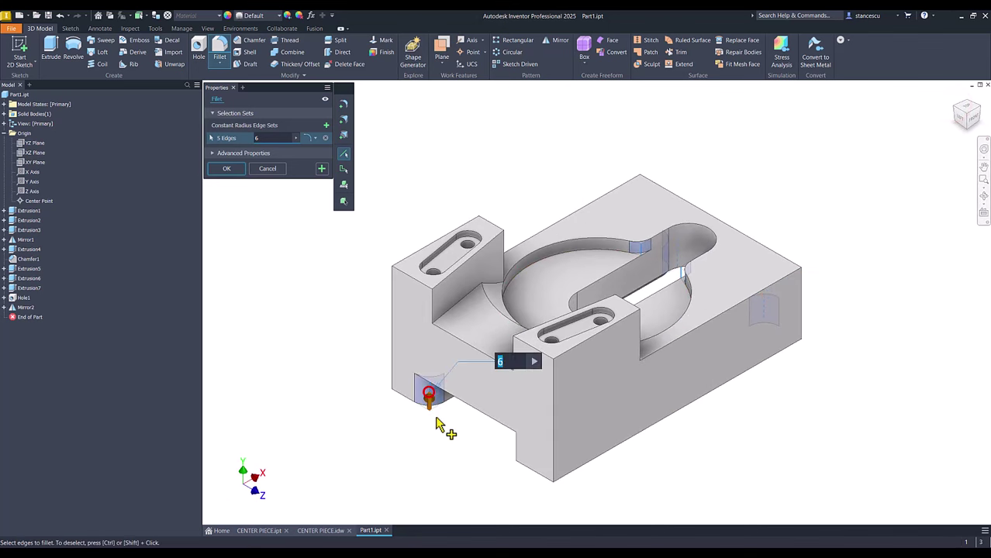
{"action": "left_click", "coordinate": [519, 453]}
{"action": "left_click", "coordinate": [227, 168]}
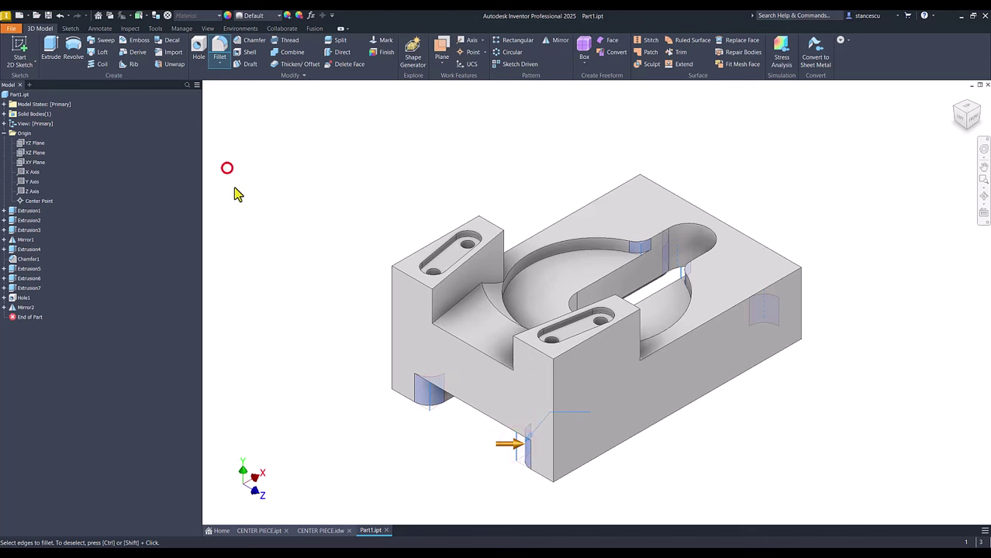
{"action": "left_click", "coordinate": [287, 239]}
{"action": "key", "text": "F6"}
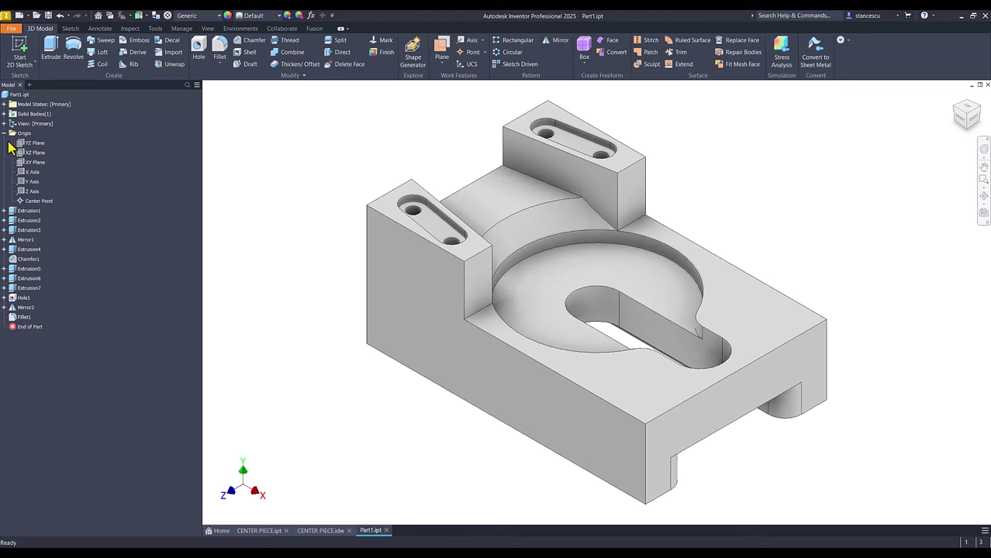
Step: Copy the updated 126849,164 mm^3 volume from Part1's physical iProperties, then bring up the CENTER PIECE drawing
{"action": "left_click", "coordinate": [5, 134]}
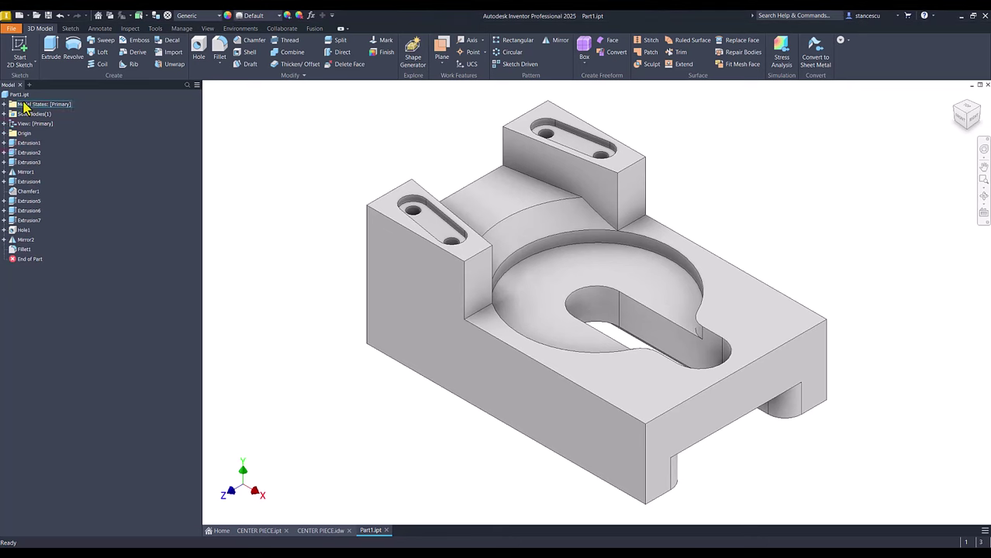
{"action": "right_click", "coordinate": [19, 94]}
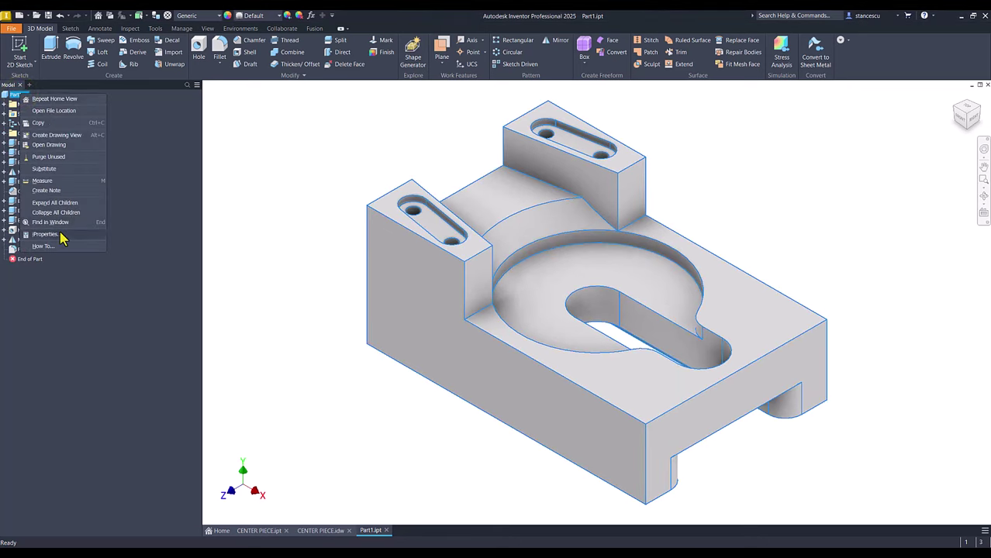
{"action": "left_click", "coordinate": [47, 234]}
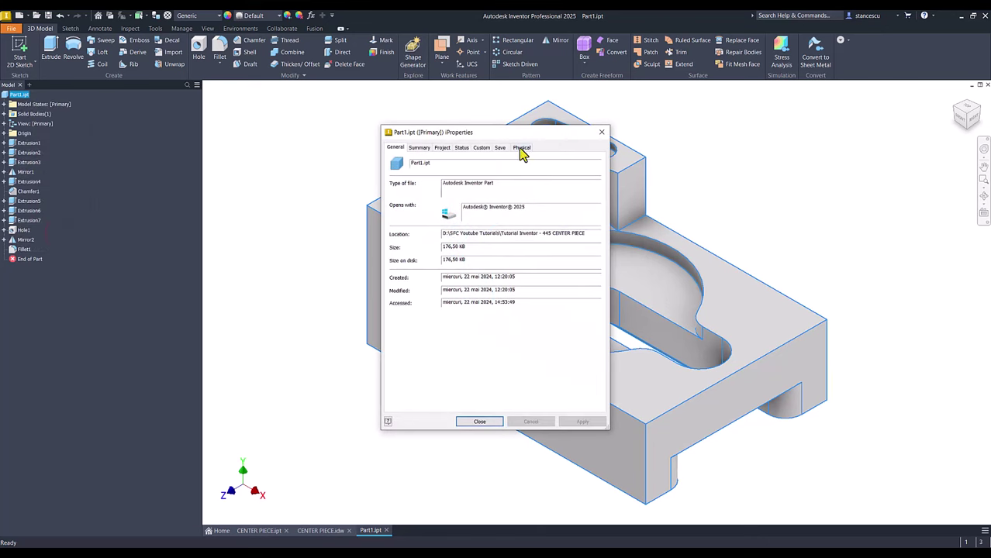
{"action": "left_click", "coordinate": [522, 149]}
{"action": "left_click", "coordinate": [566, 169]}
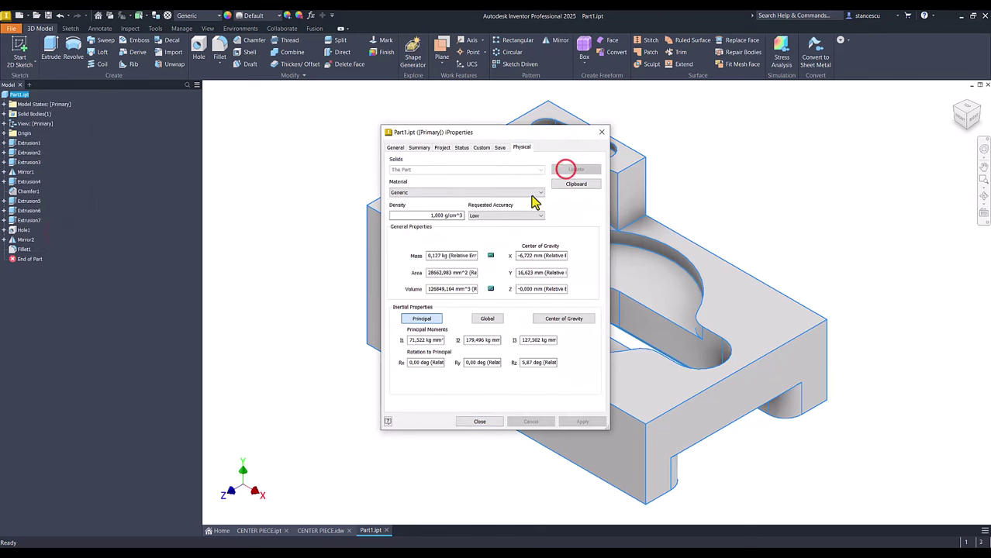
{"action": "left_click", "coordinate": [470, 288]}
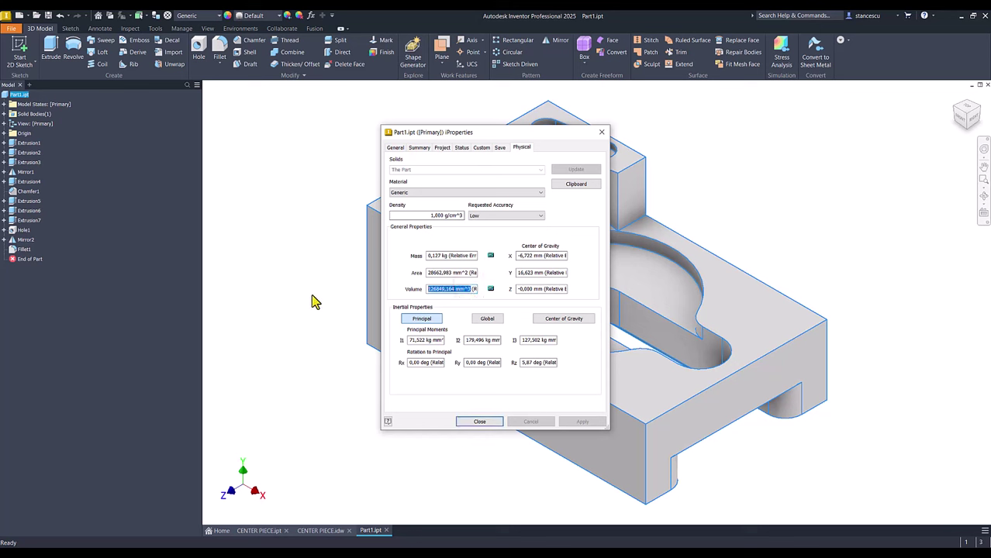
{"action": "key", "text": "ctrl+c"}
{"action": "left_click", "coordinate": [479, 423]}
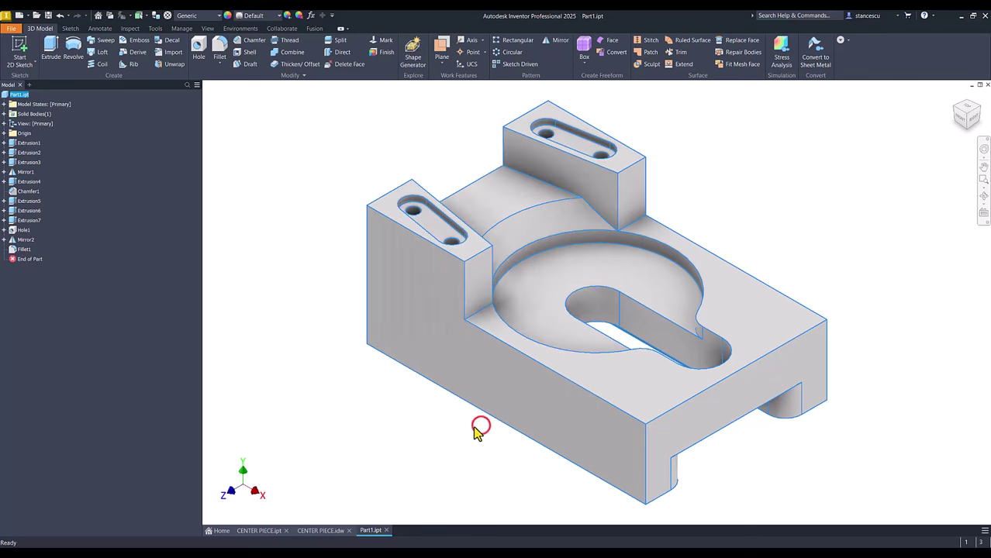
{"action": "left_click", "coordinate": [319, 532]}
{"action": "left_click", "coordinate": [843, 475]}
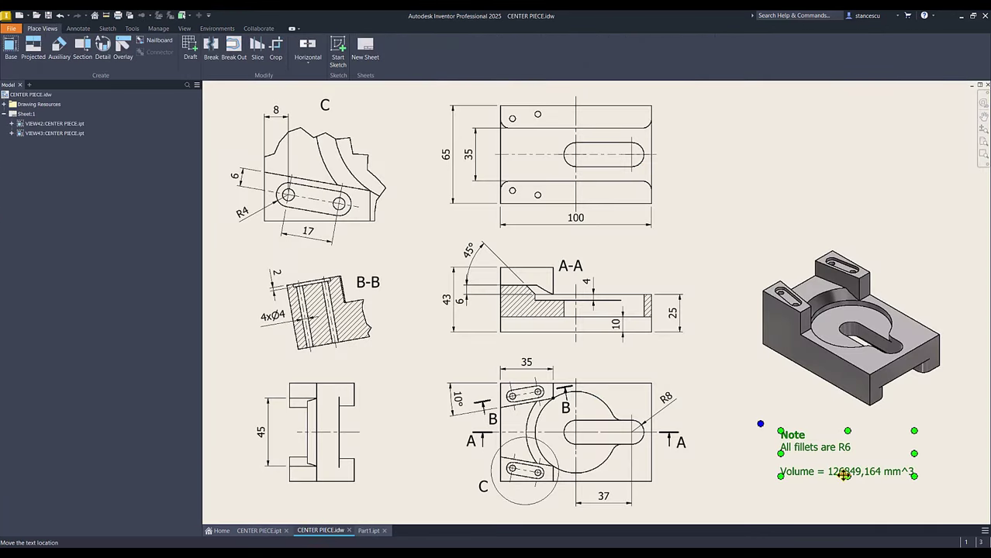
{"action": "double_click", "coordinate": [843, 474]}
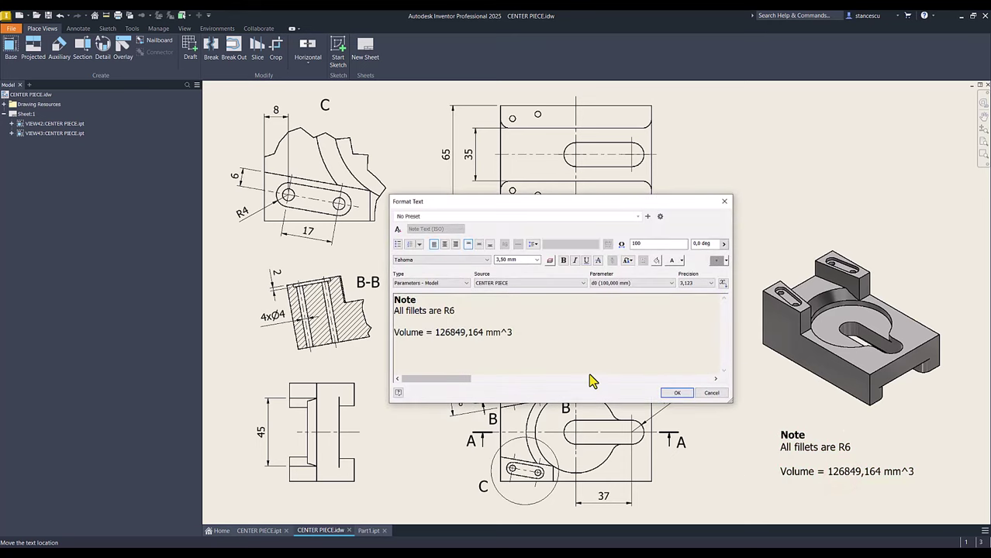
{"action": "key", "text": "Return"}
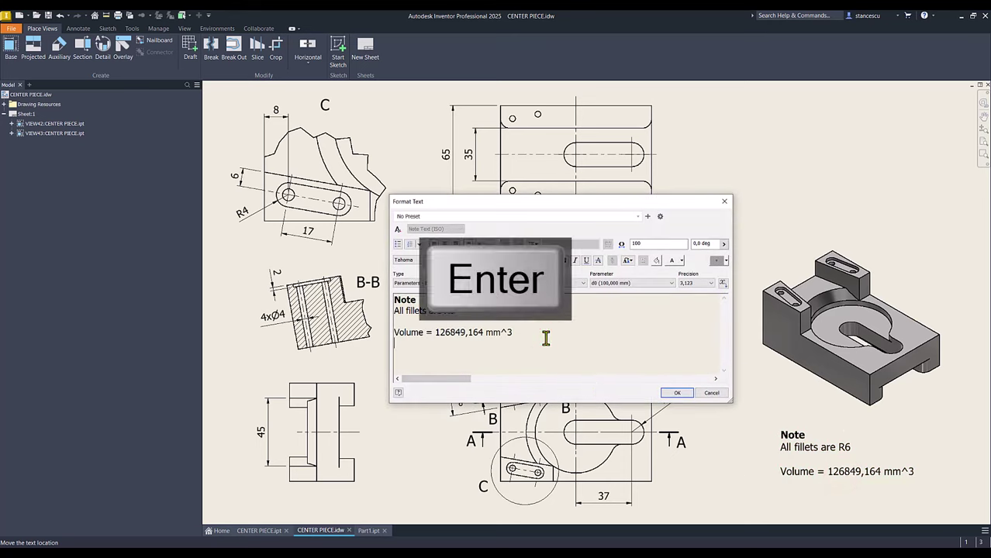
{"action": "key", "text": "ctrl+v"}
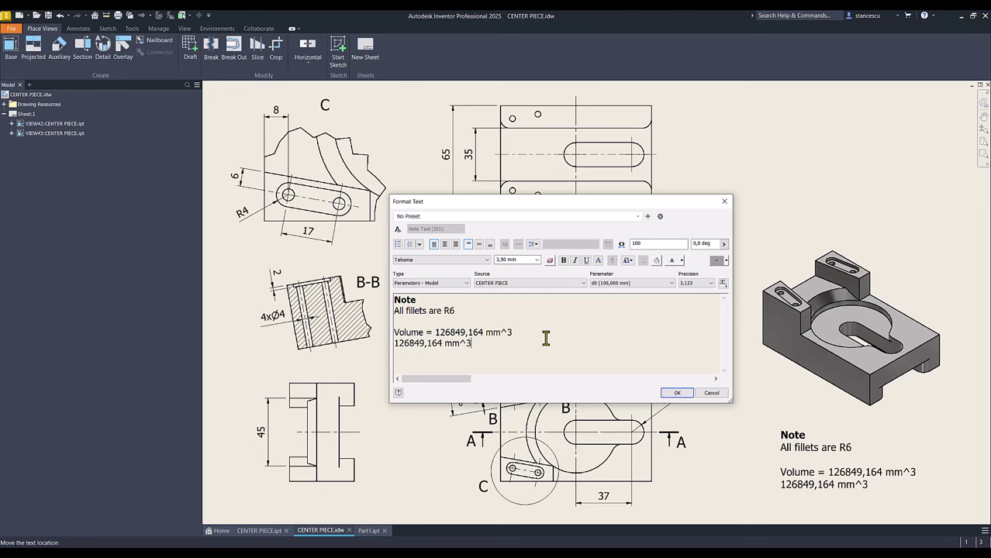
{"action": "left_click", "coordinate": [708, 393]}
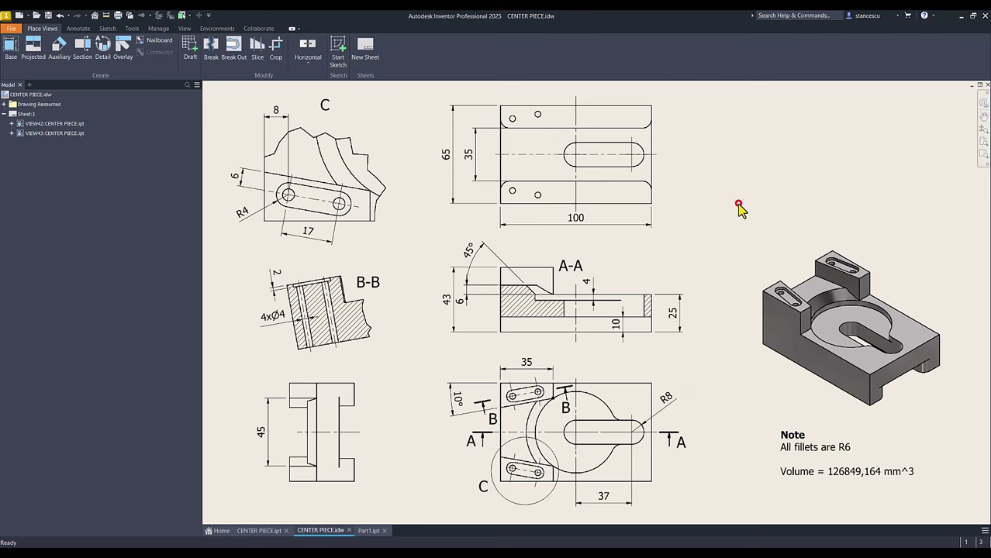
Step: Back in Part1, set the part material to Steel, Carbon
{"action": "left_click", "coordinate": [368, 531]}
{"action": "left_click", "coordinate": [347, 148]}
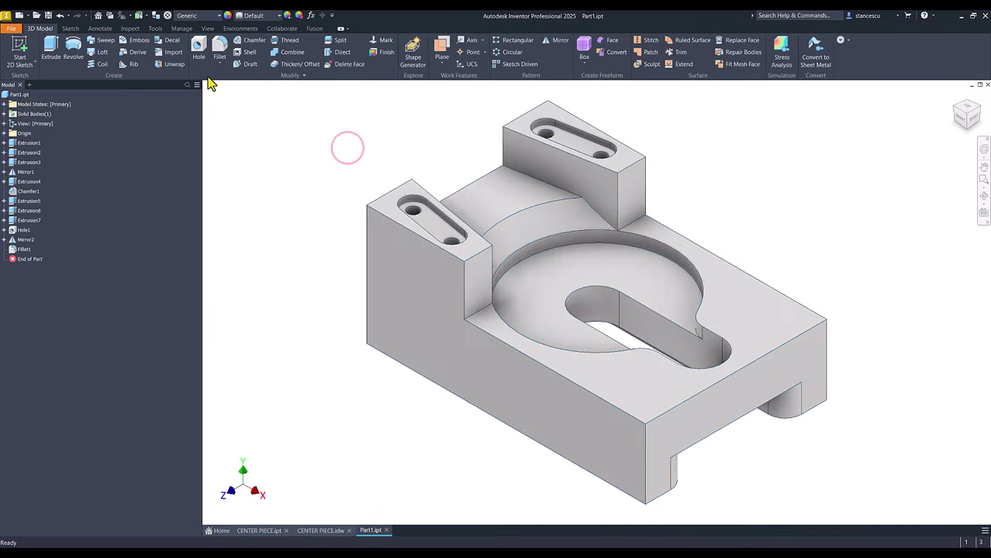
{"action": "left_click", "coordinate": [208, 16]}
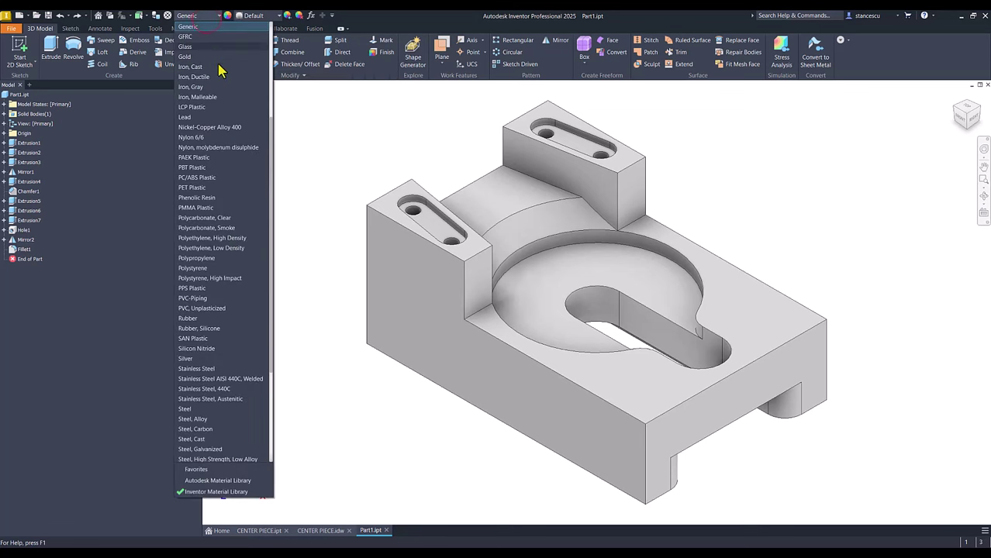
{"action": "scroll", "coordinate": [219, 318], "scroll_direction": "down", "scroll_amount": 2}
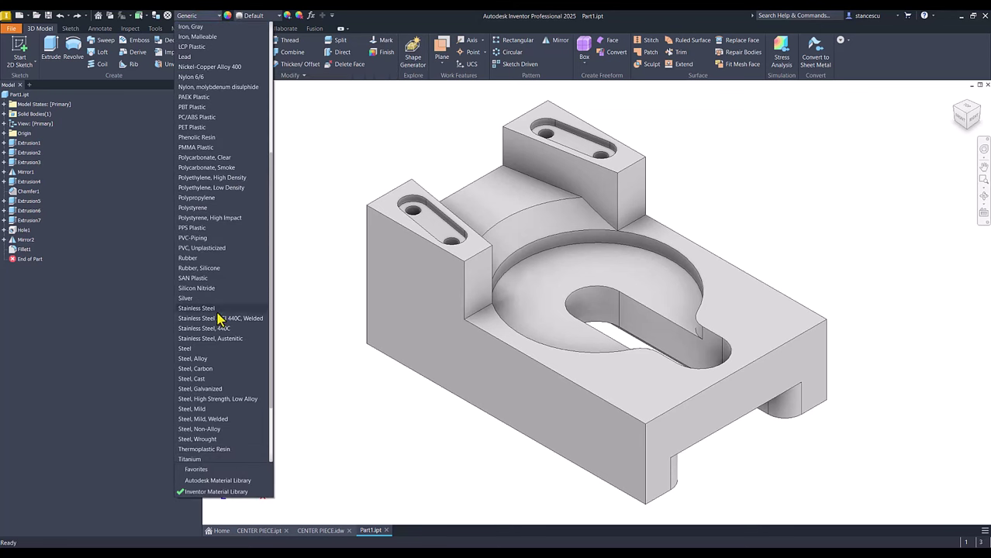
{"action": "left_click", "coordinate": [200, 371]}
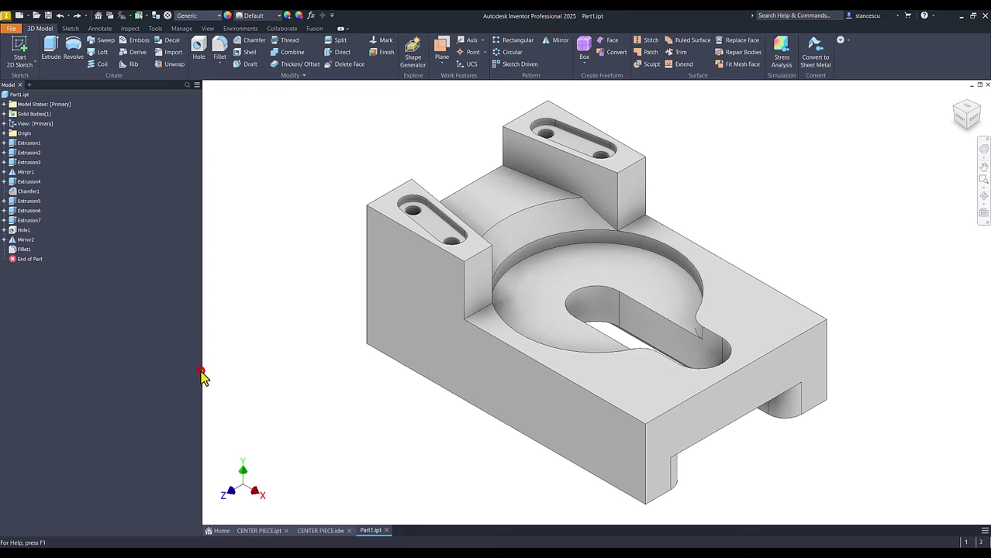
{"action": "left_click", "coordinate": [288, 169]}
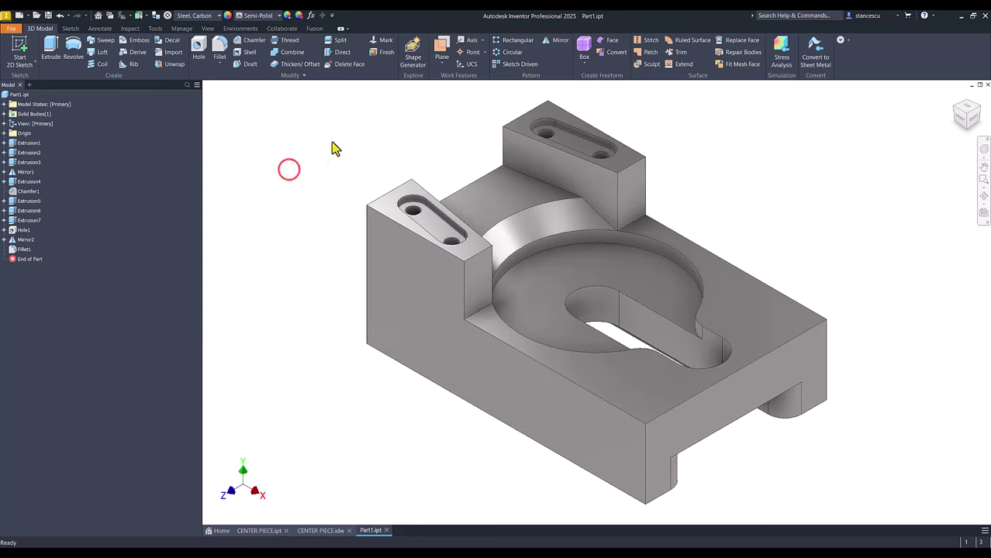
Step: Switch the model's lighting style from Default IBL to Default Lights
{"action": "left_click", "coordinate": [211, 29]}
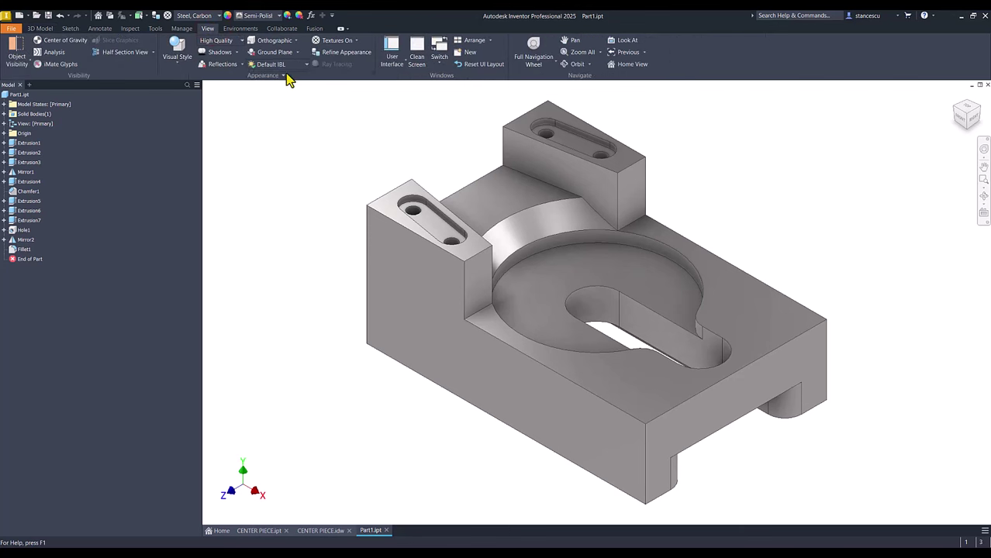
{"action": "left_click", "coordinate": [270, 67]}
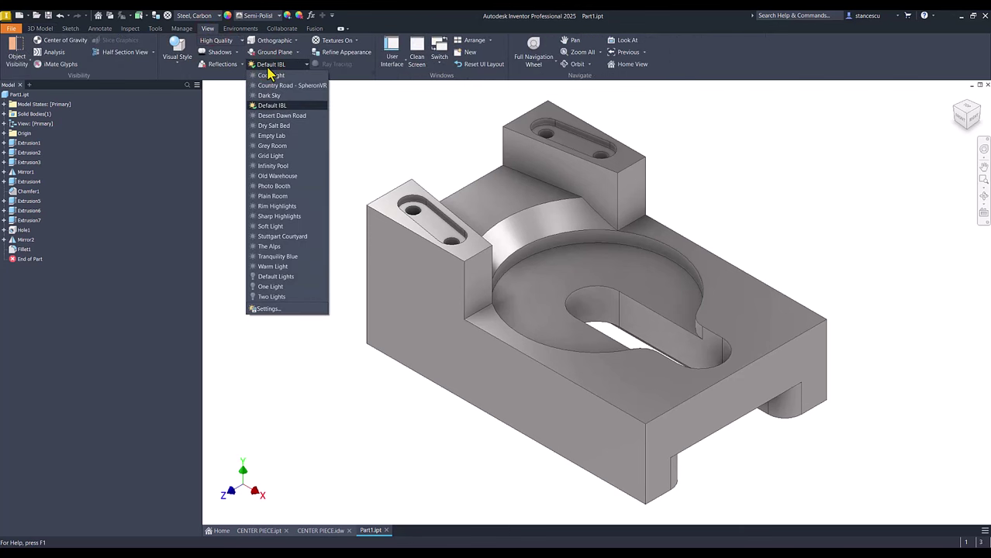
{"action": "left_click", "coordinate": [270, 277]}
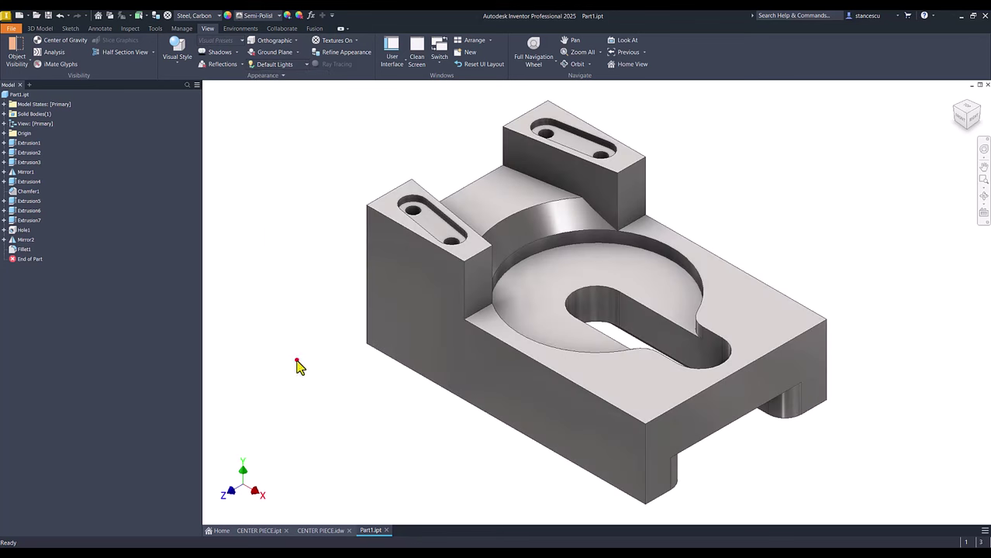
{"action": "left_click", "coordinate": [261, 532]}
{"action": "left_click", "coordinate": [364, 532]}
{"action": "left_click", "coordinate": [273, 532]}
{"action": "left_click", "coordinate": [369, 531]}
{"action": "left_click", "coordinate": [331, 423]}
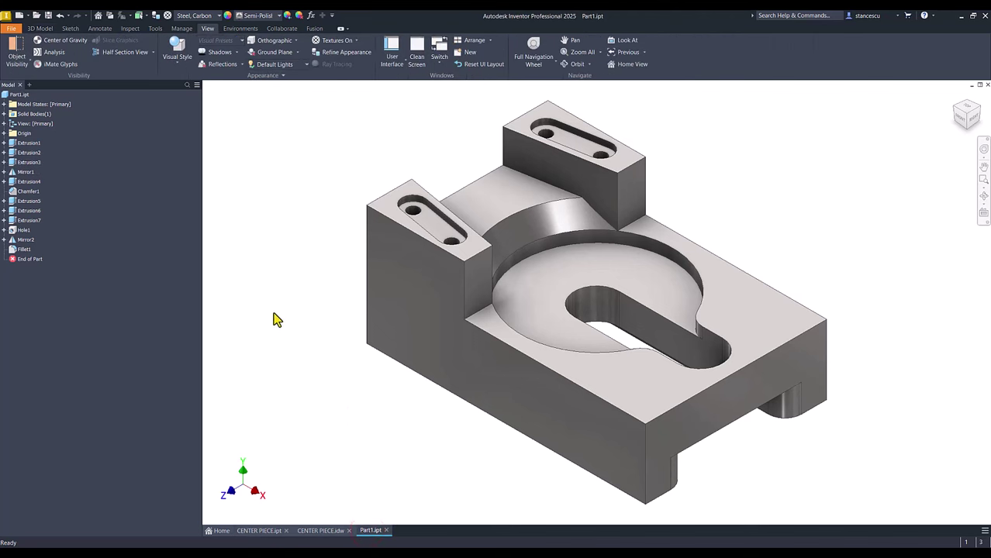